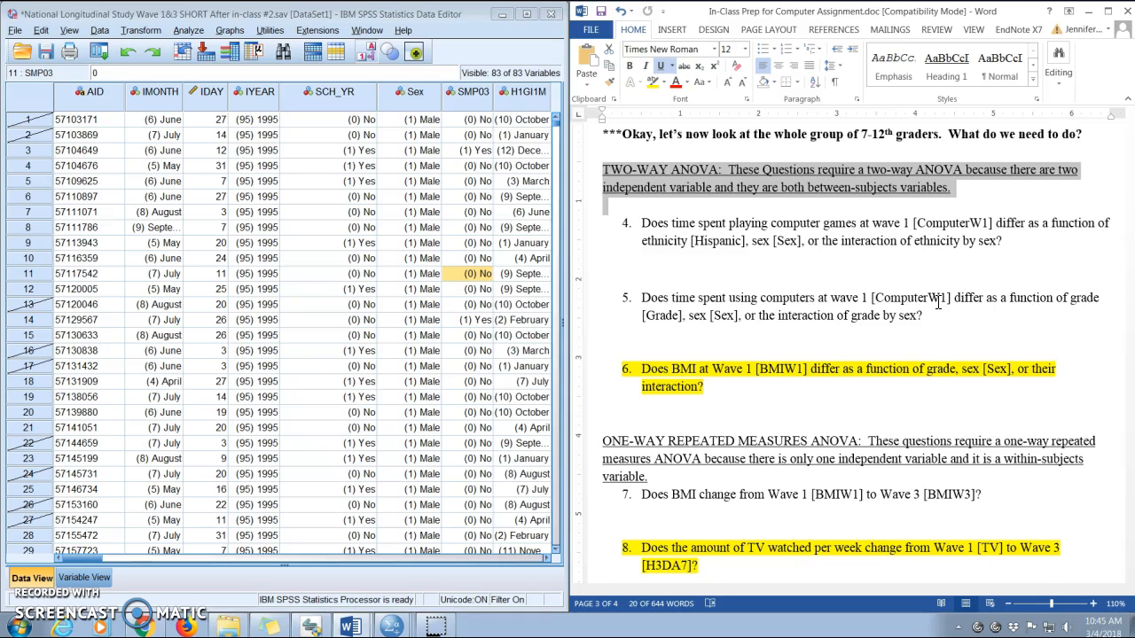
Highlight the two-way ANOVA section and question 4 in the assignment document.
triple_click(811, 239)
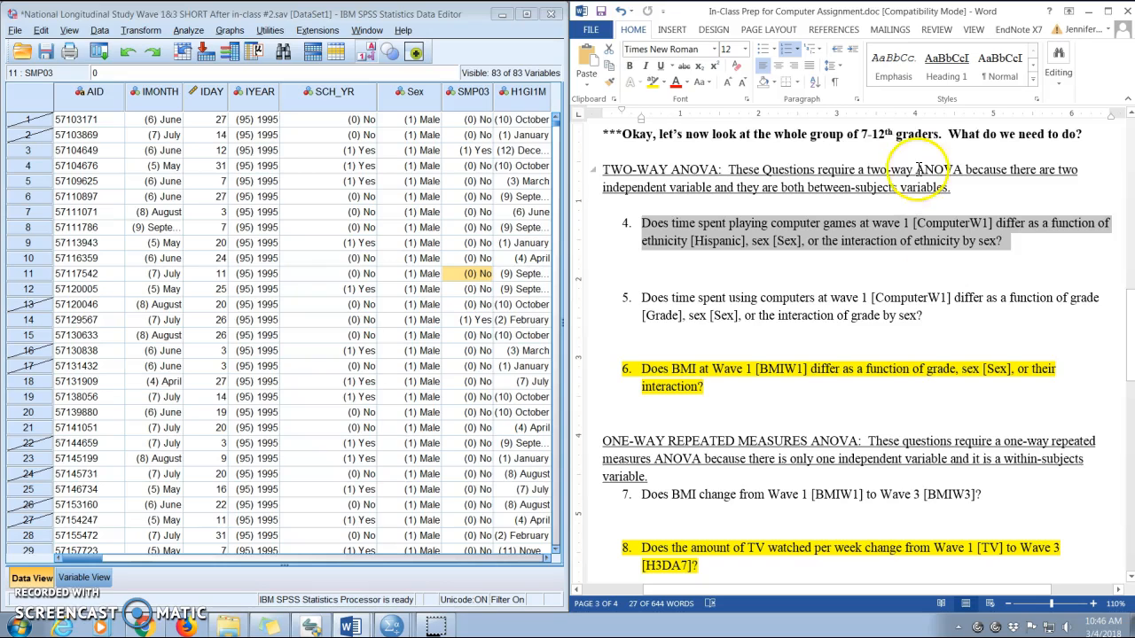
triple_click(765, 140)
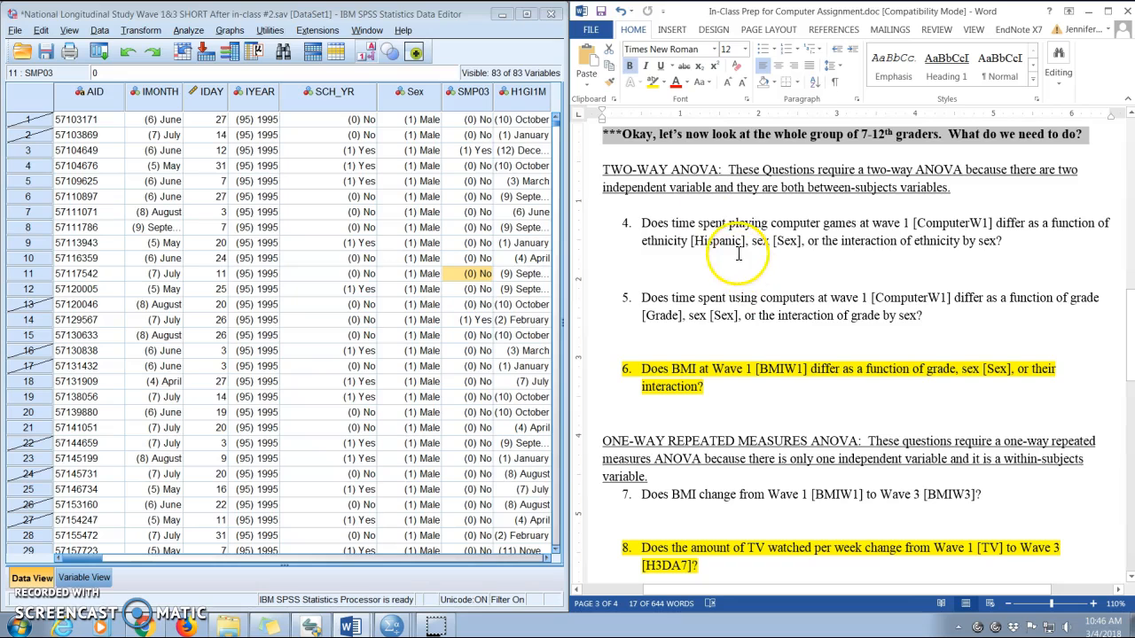
Reset Select Cases to all cases and paste the resulting syntax.
click(184, 18)
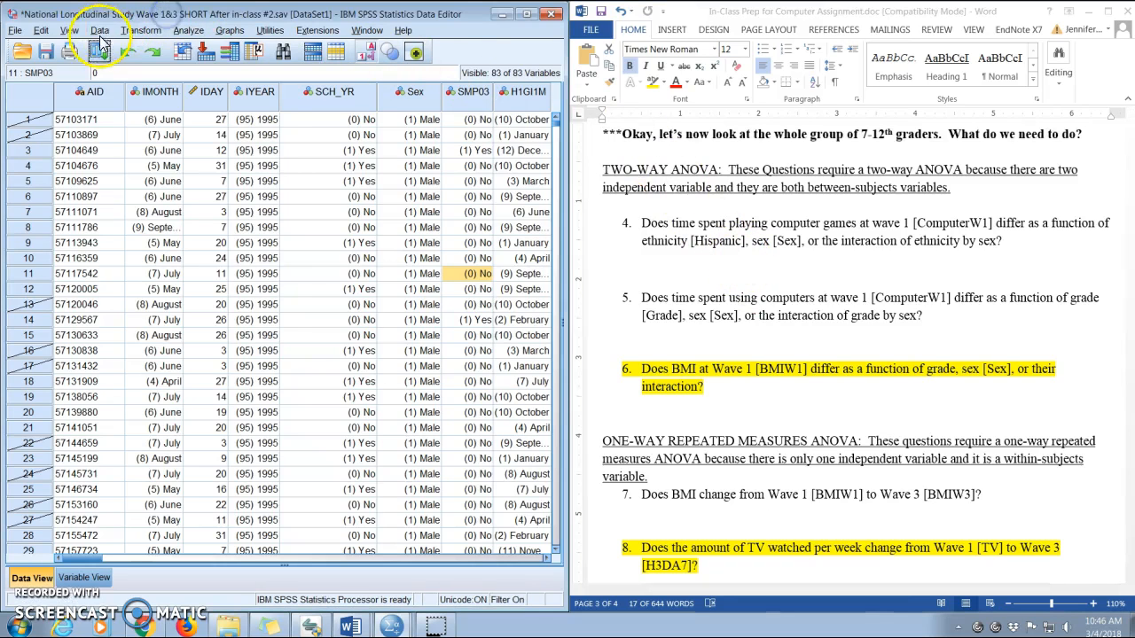
click(99, 30)
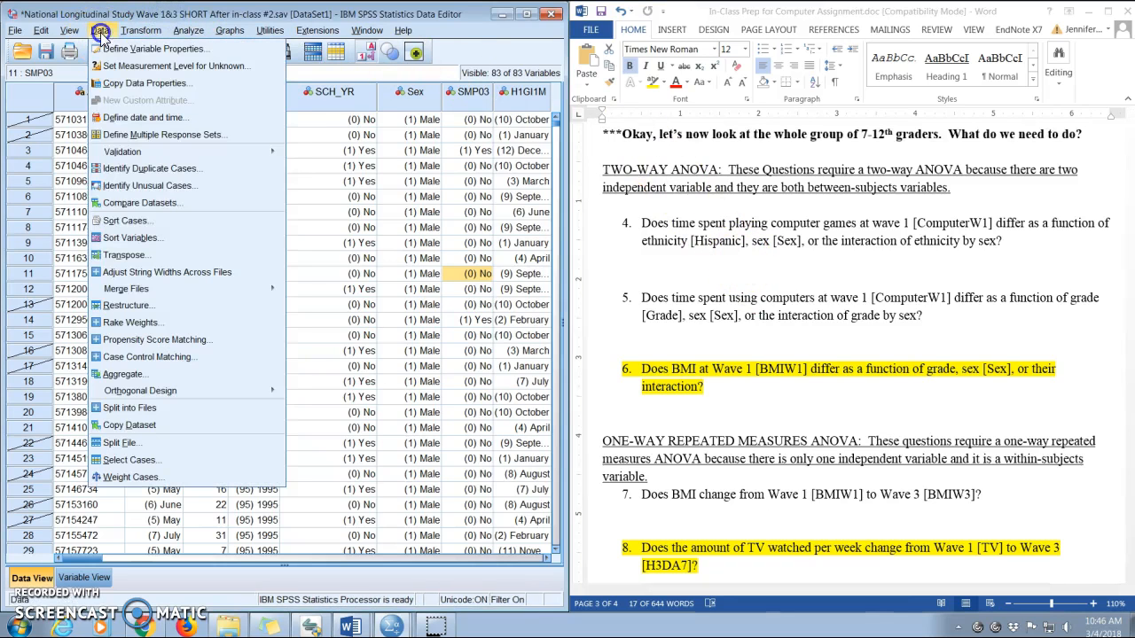
click(154, 467)
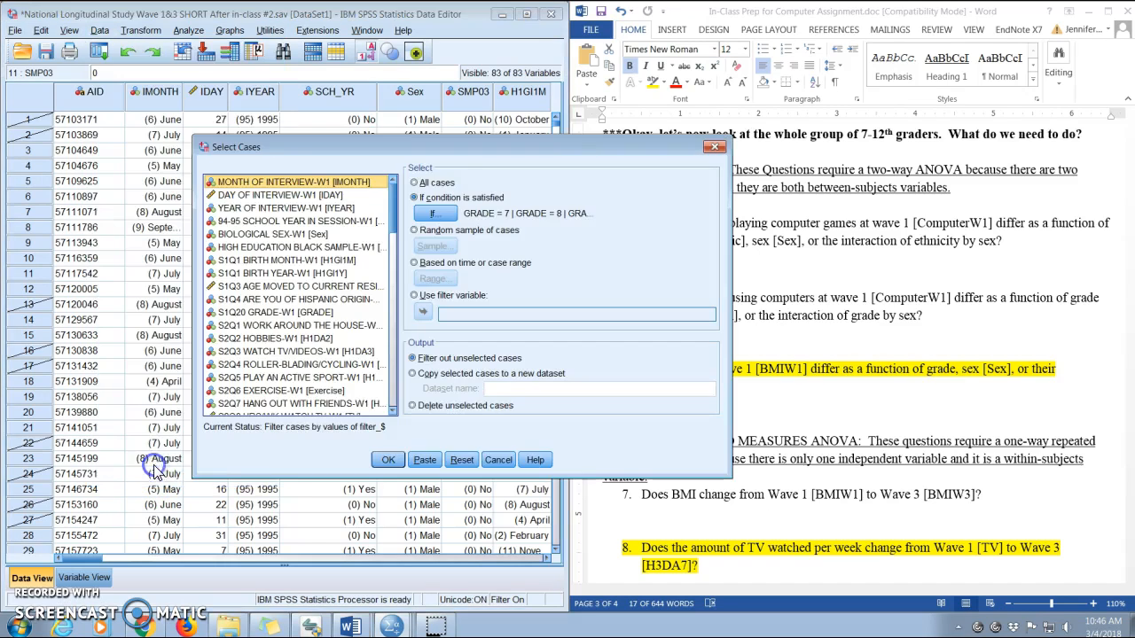
click(462, 460)
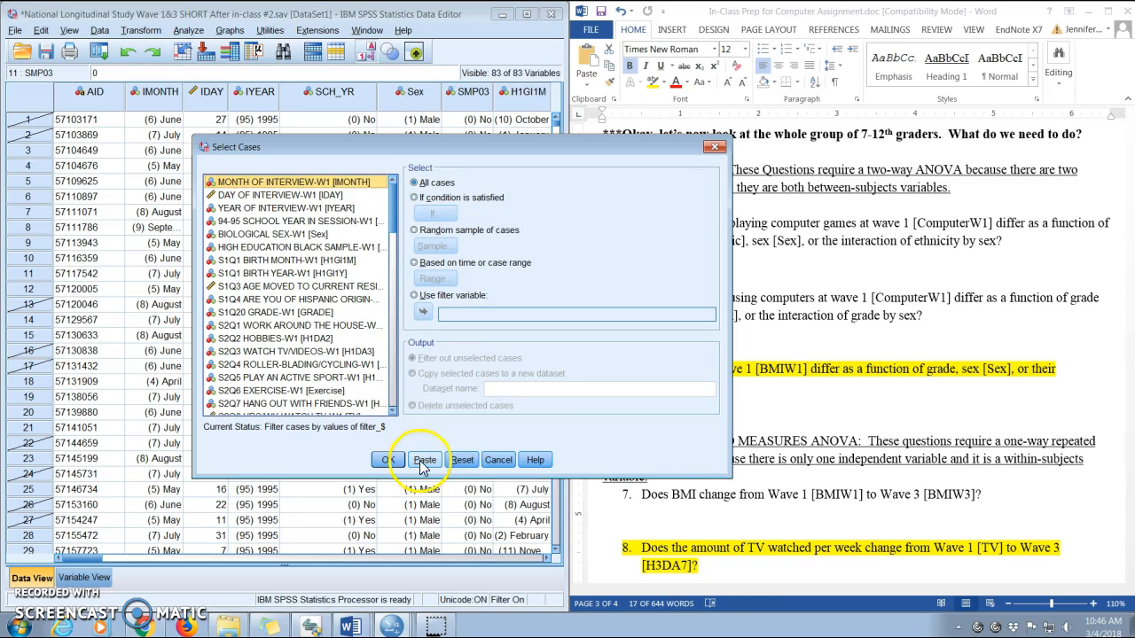
click(422, 460)
In the syntax editor, select and run the pasted FILTER OFF, USE ALL and EXECUTE lines.
click(366, 31)
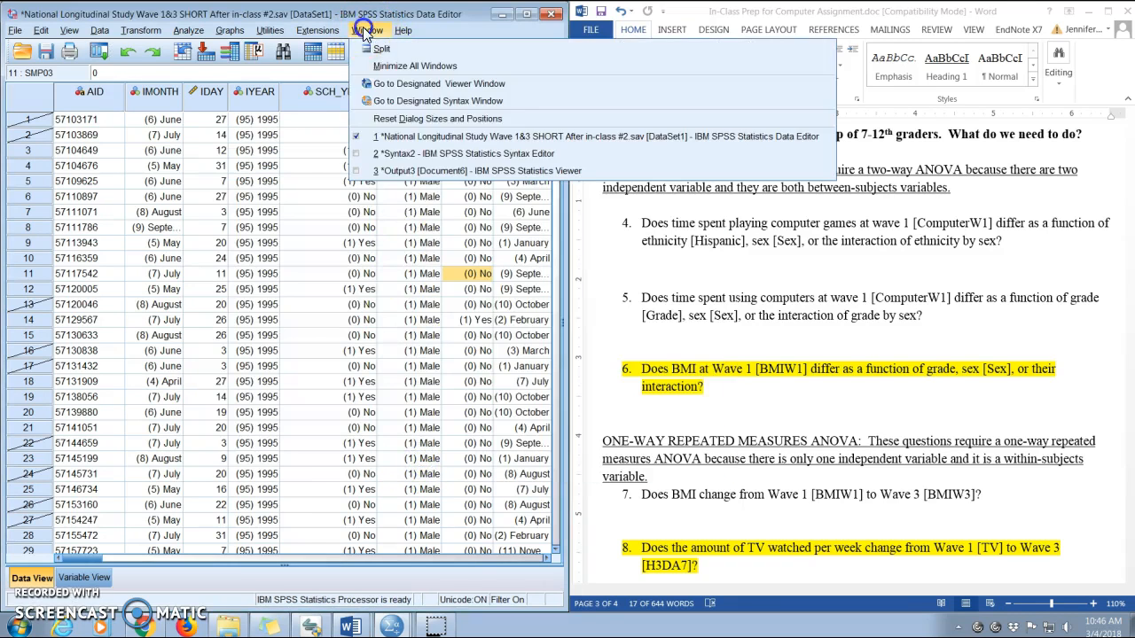
click(407, 154)
drag(217, 454, 164, 425)
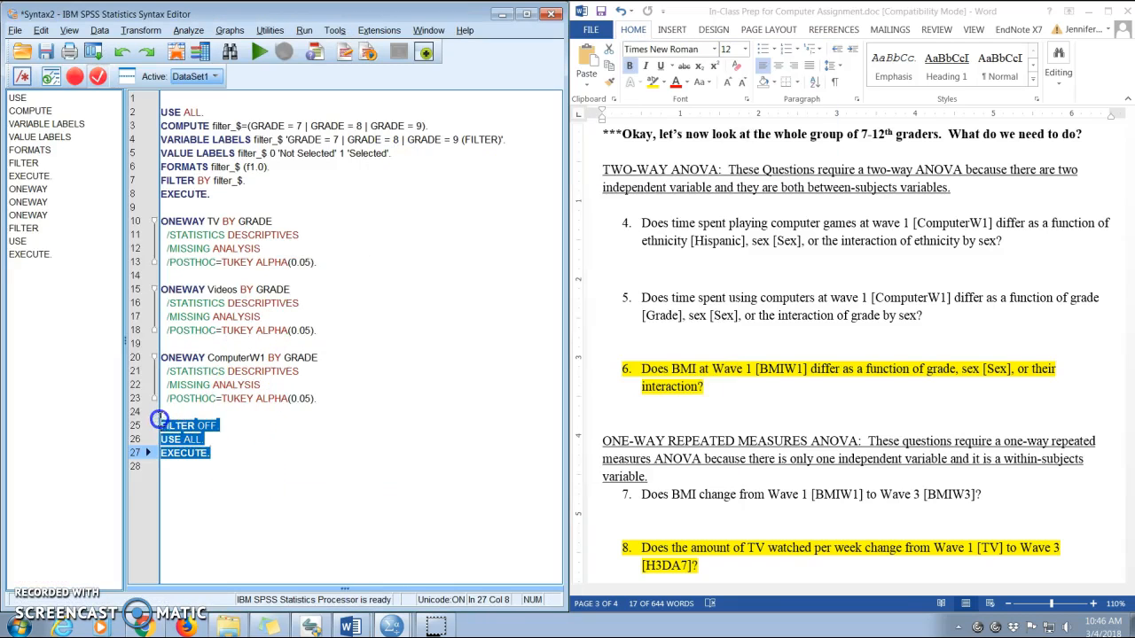
click(256, 52)
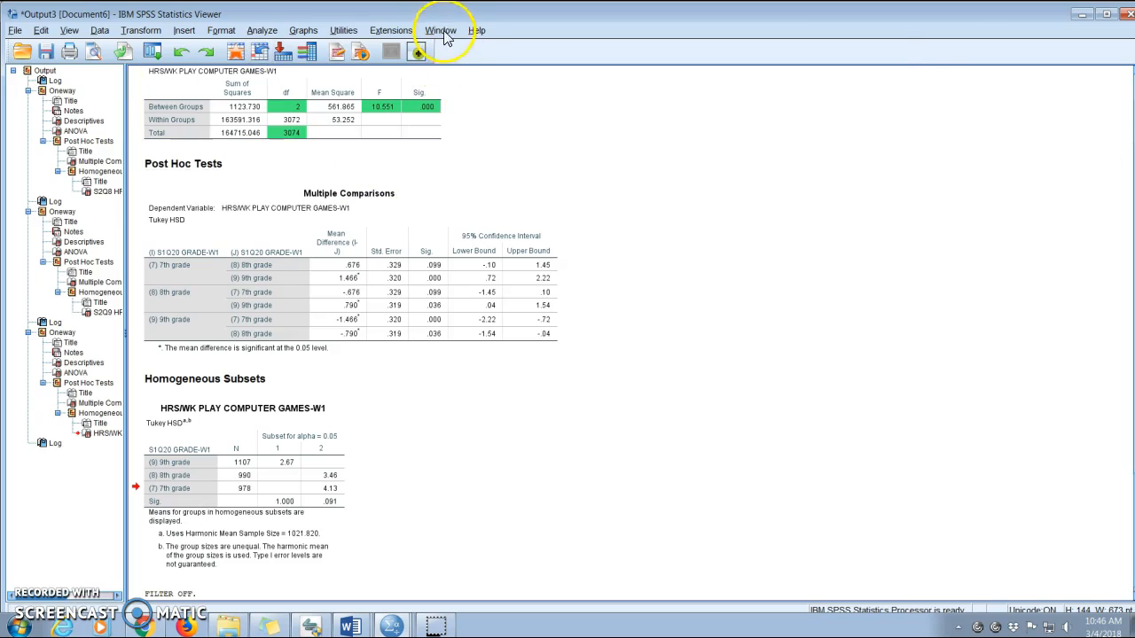
Return to the data editor and reread question 4 in the assignment document.
click(441, 31)
click(468, 137)
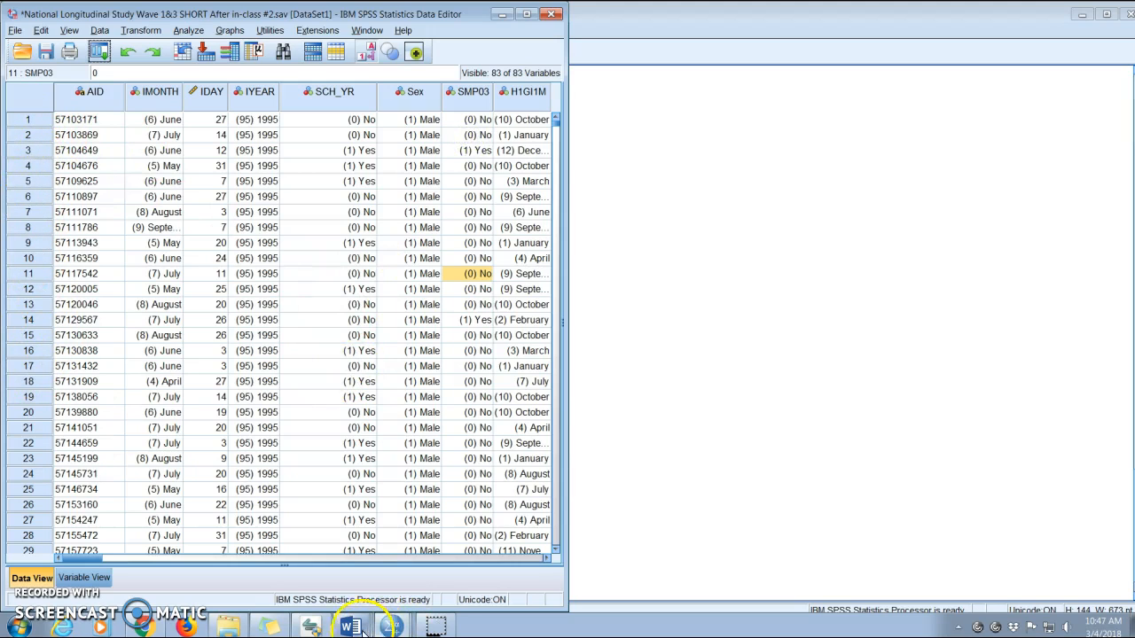
mouse_move(351, 627)
click(355, 573)
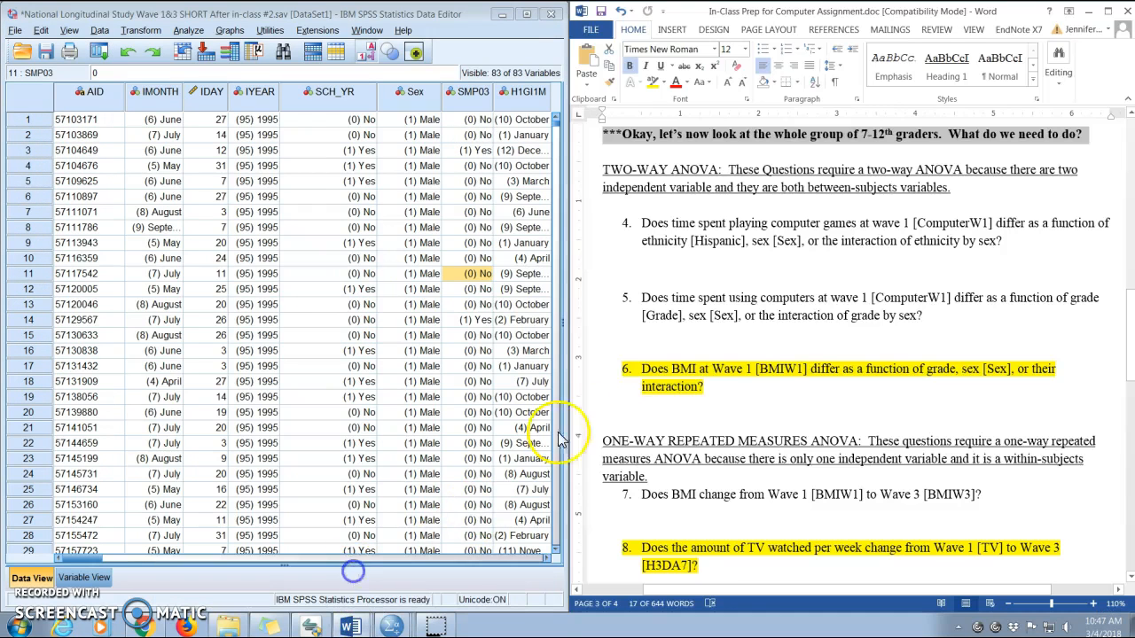
drag(642, 223, 1007, 245)
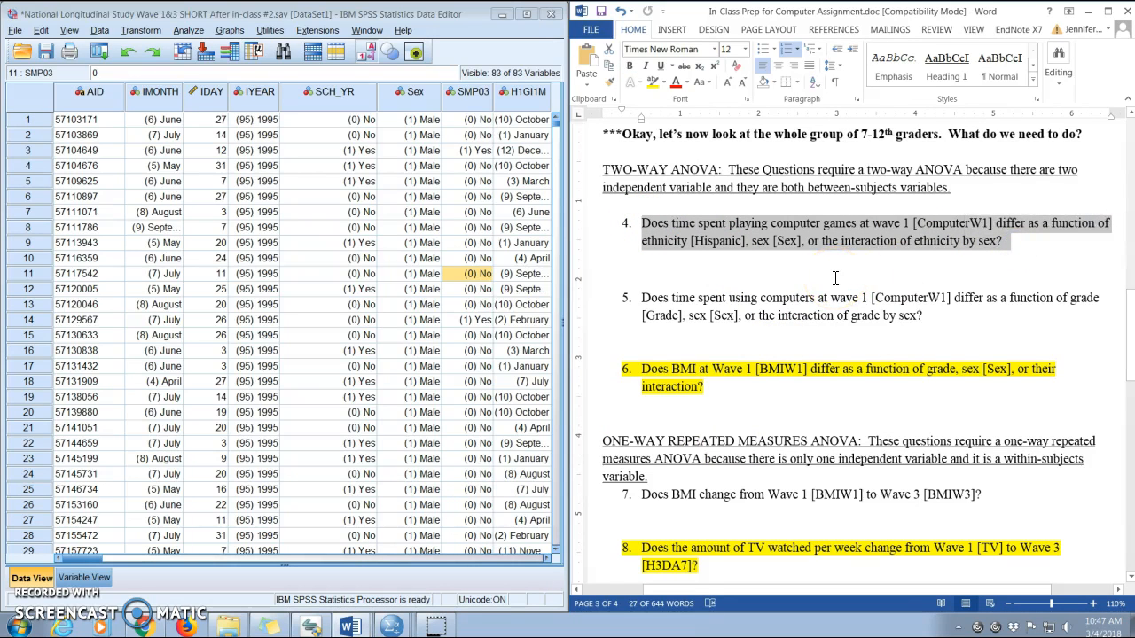
click(835, 279)
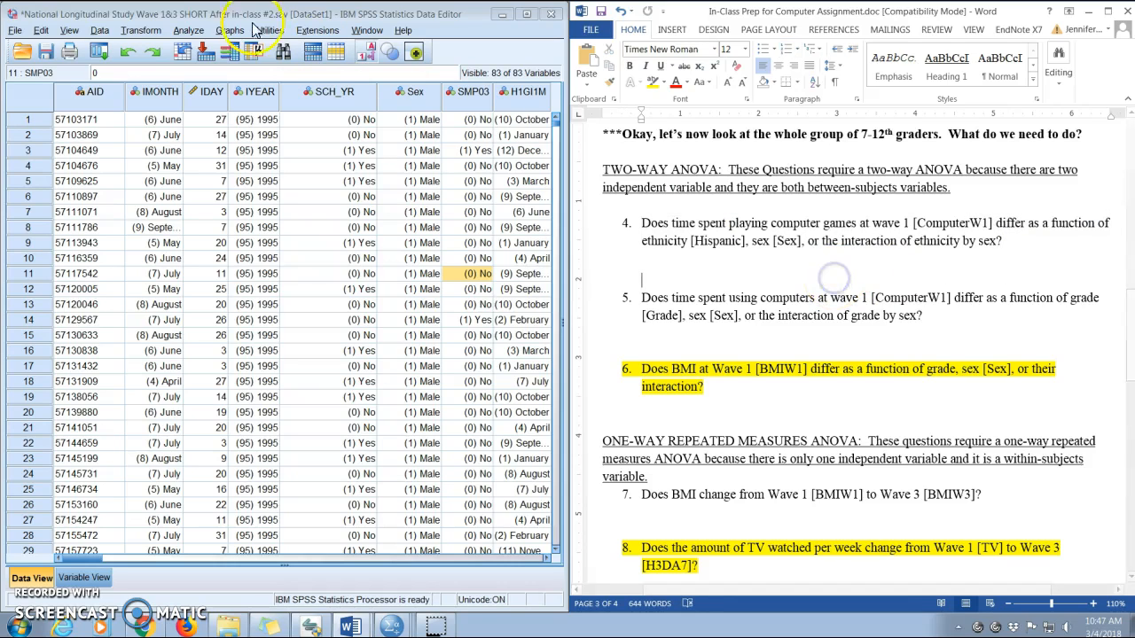
click(228, 19)
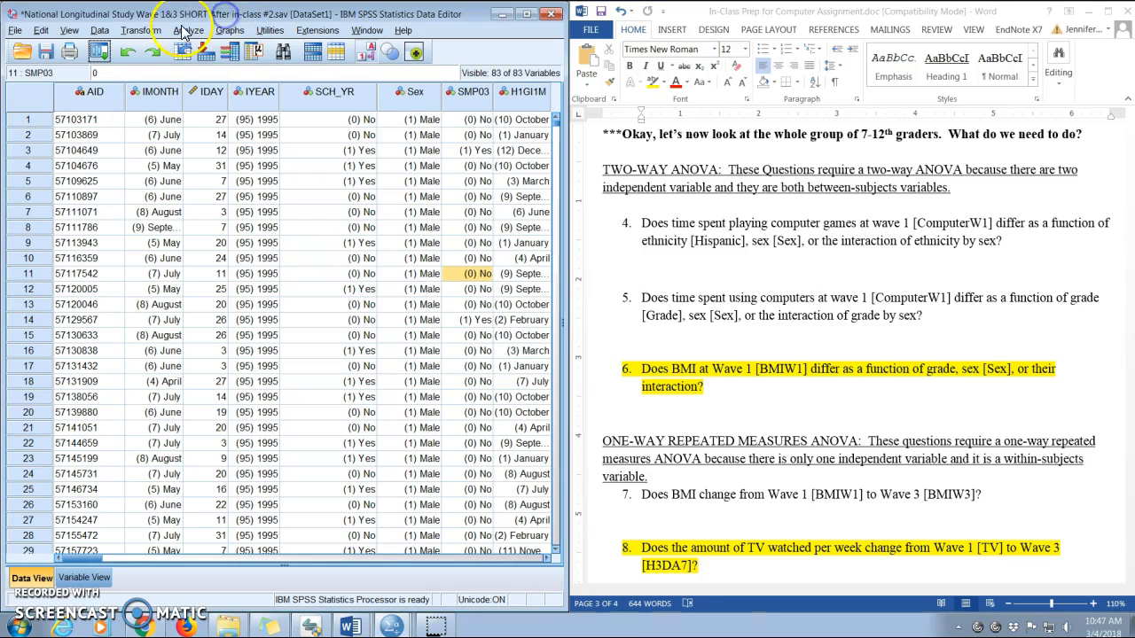
Open a Univariate general linear model and set HRS/WK PLAY COMPUTER GAMES-W1 [ComputerW1] as the dependent variable.
click(186, 31)
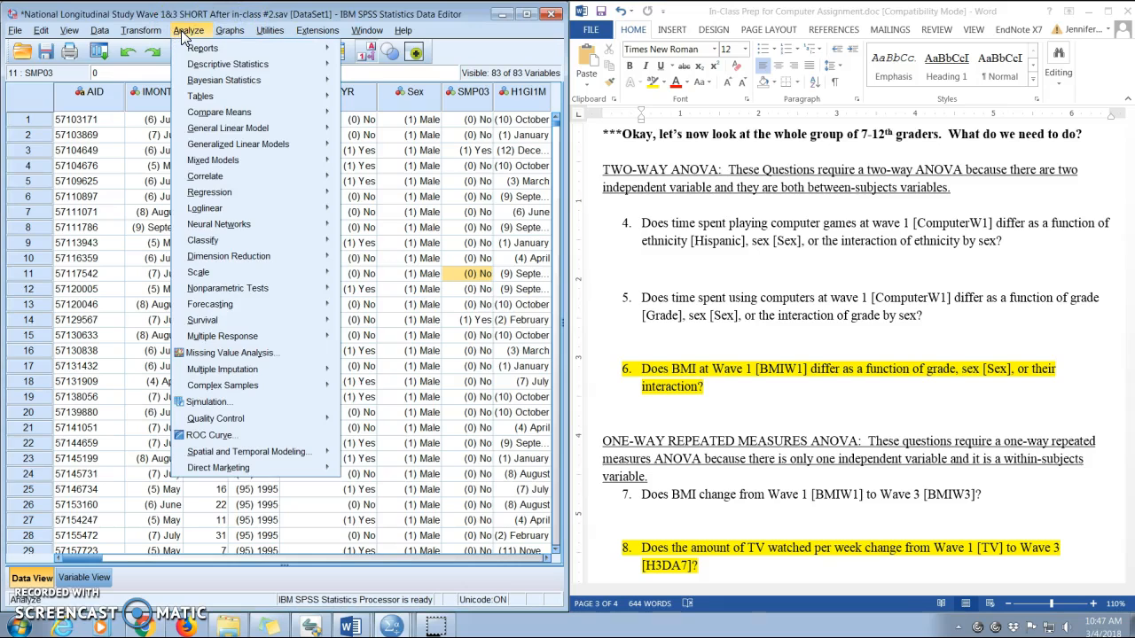
mouse_move(239, 113)
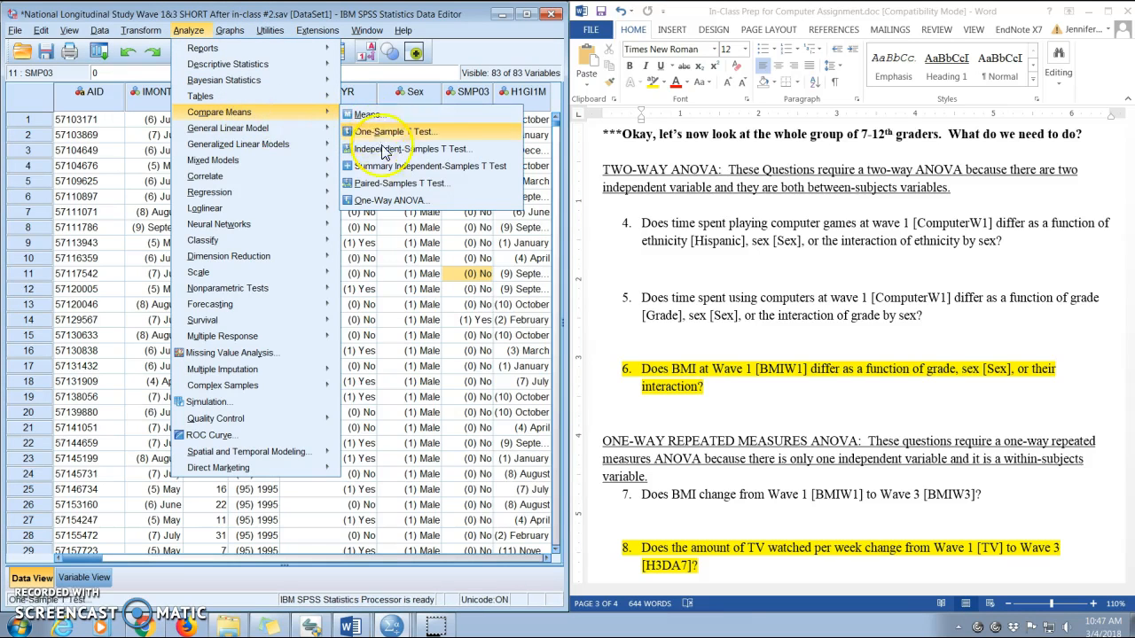
click(411, 201)
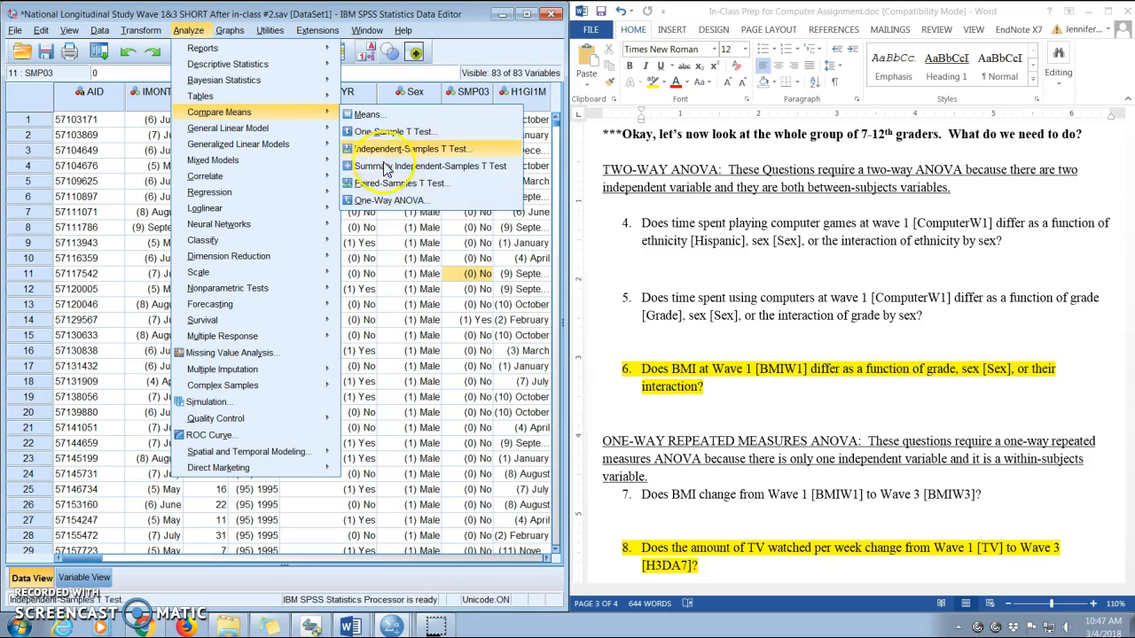
mouse_move(269, 126)
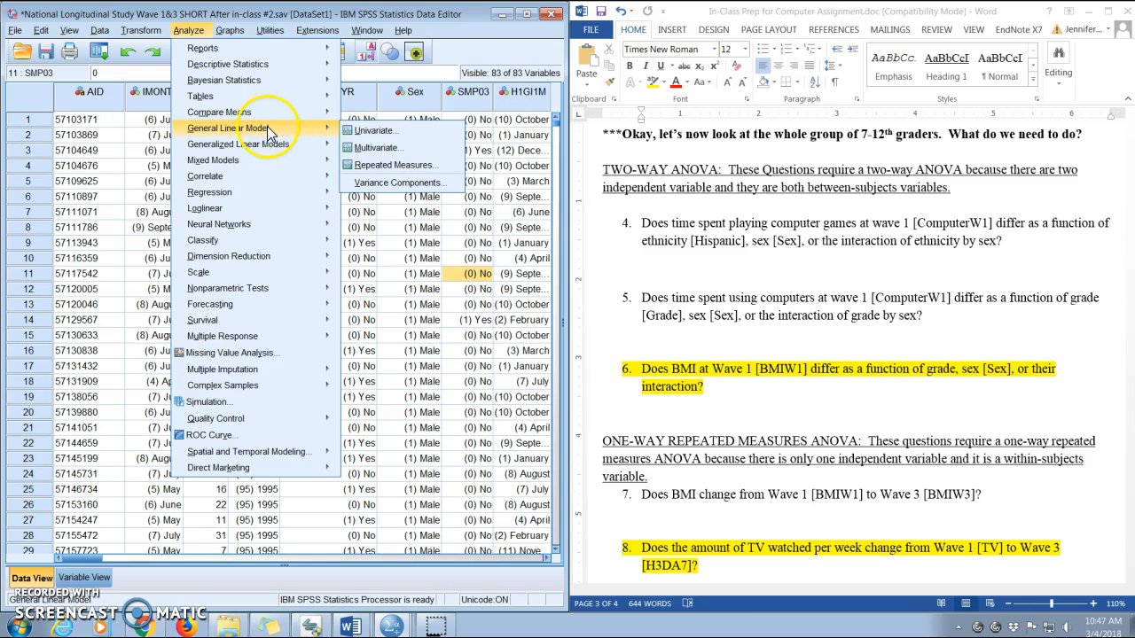
click(391, 131)
click(396, 229)
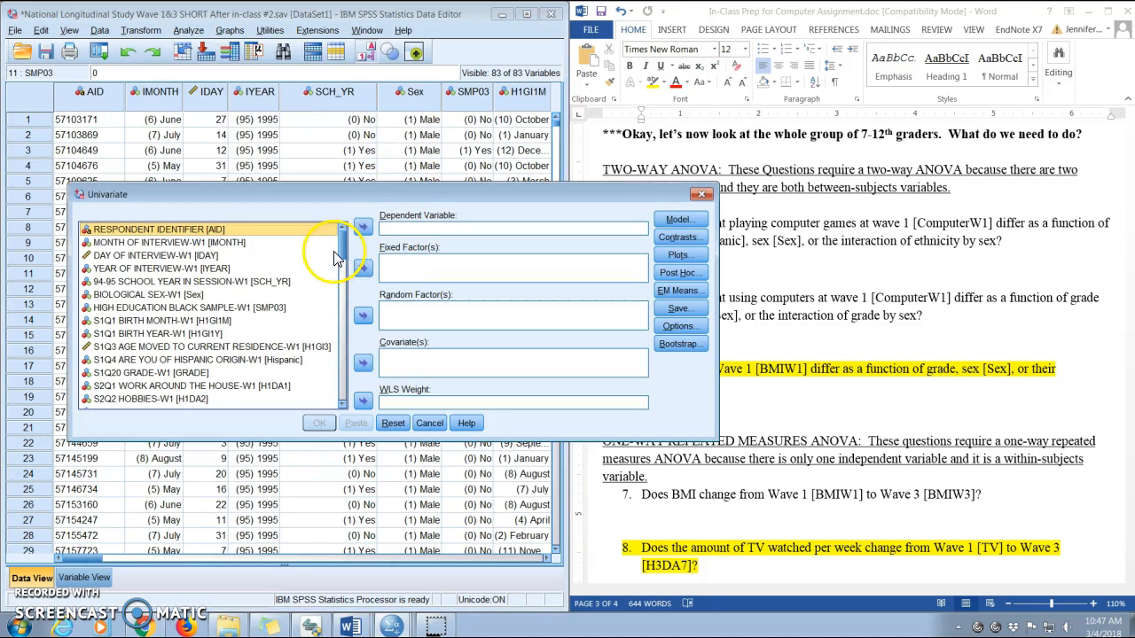
drag(345, 250, 345, 286)
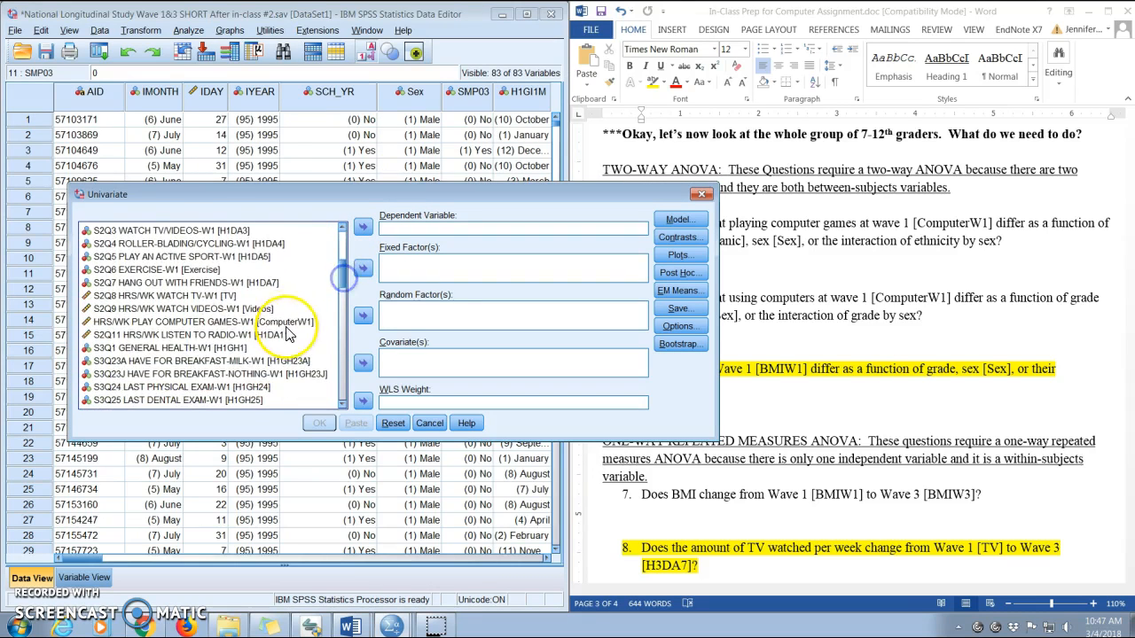
click(284, 322)
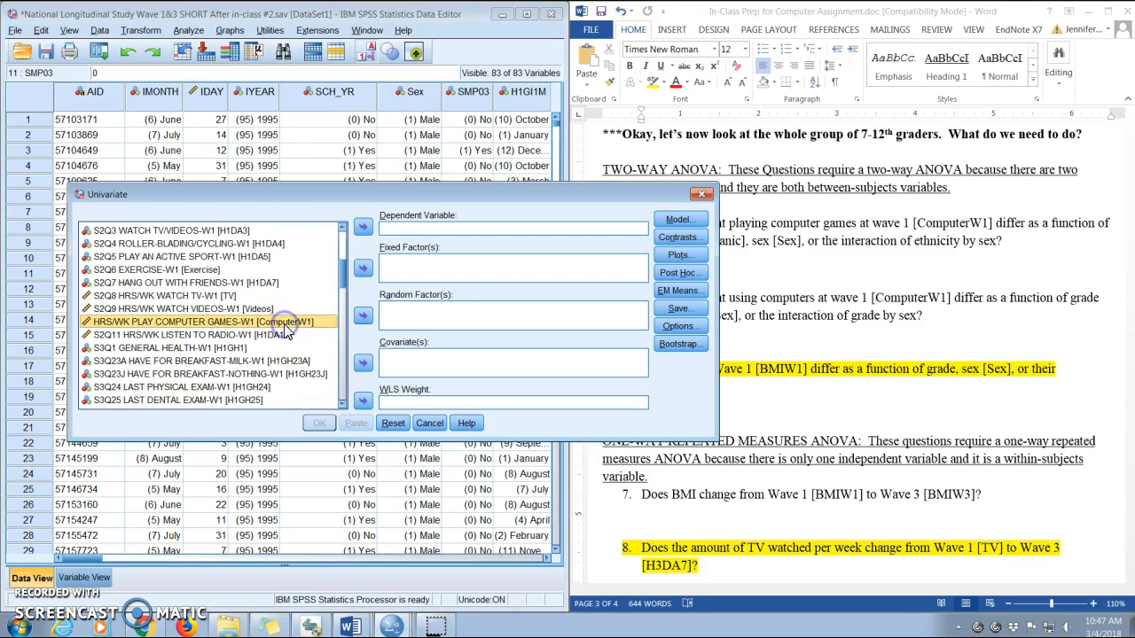
click(363, 228)
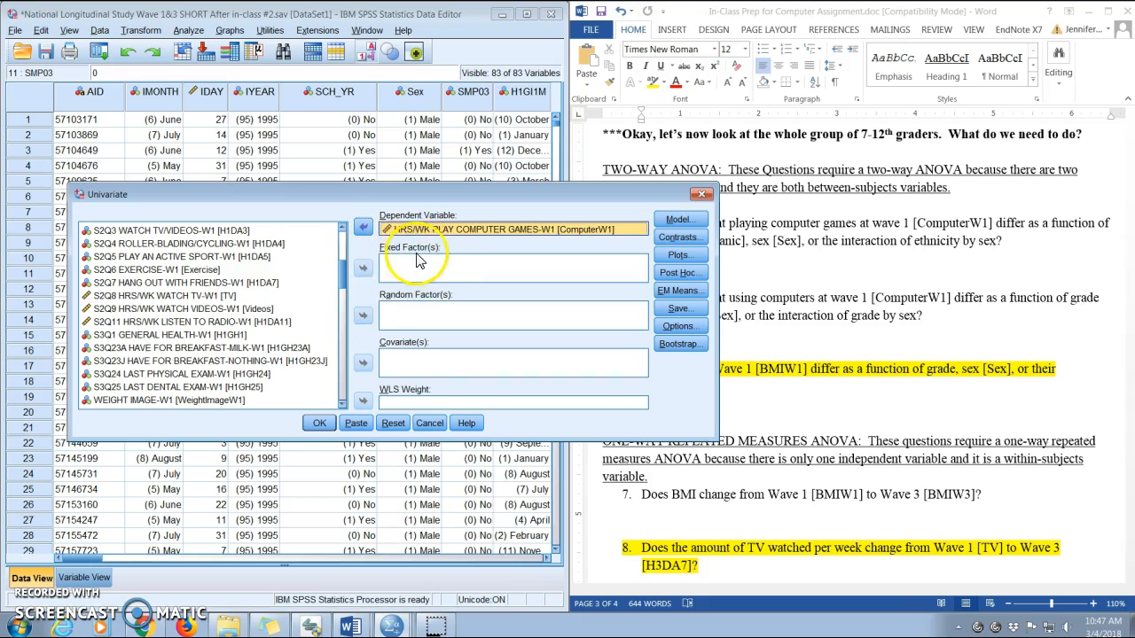
Add Hispanic origin [Hispanic] and biological sex [Sex] as fixed factors.
click(345, 283)
drag(345, 284, 345, 245)
click(292, 342)
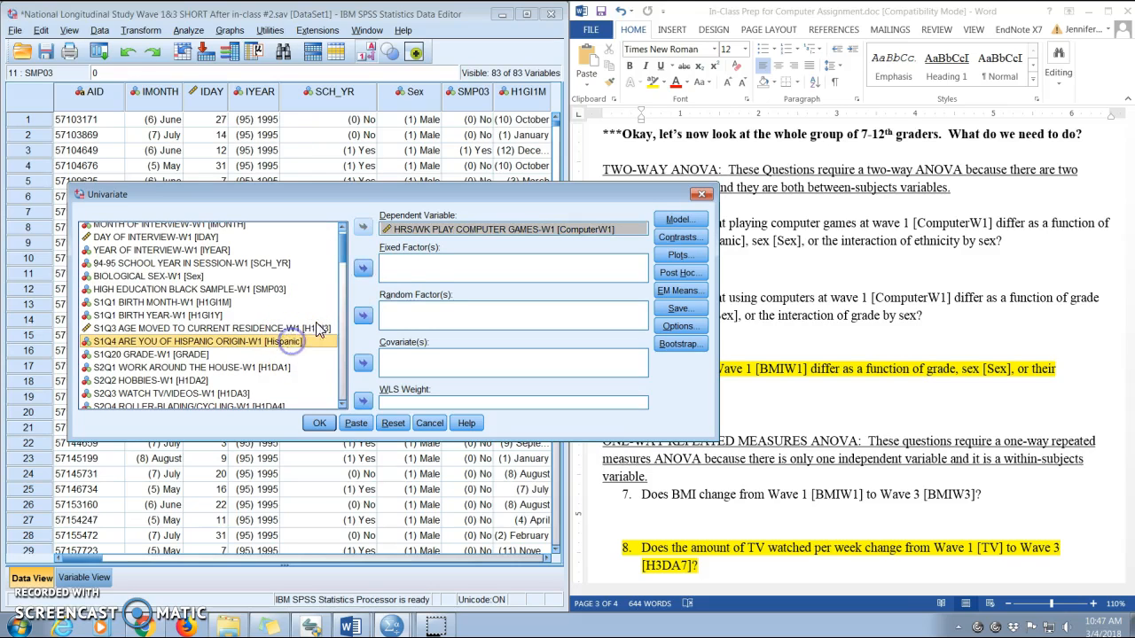
click(363, 271)
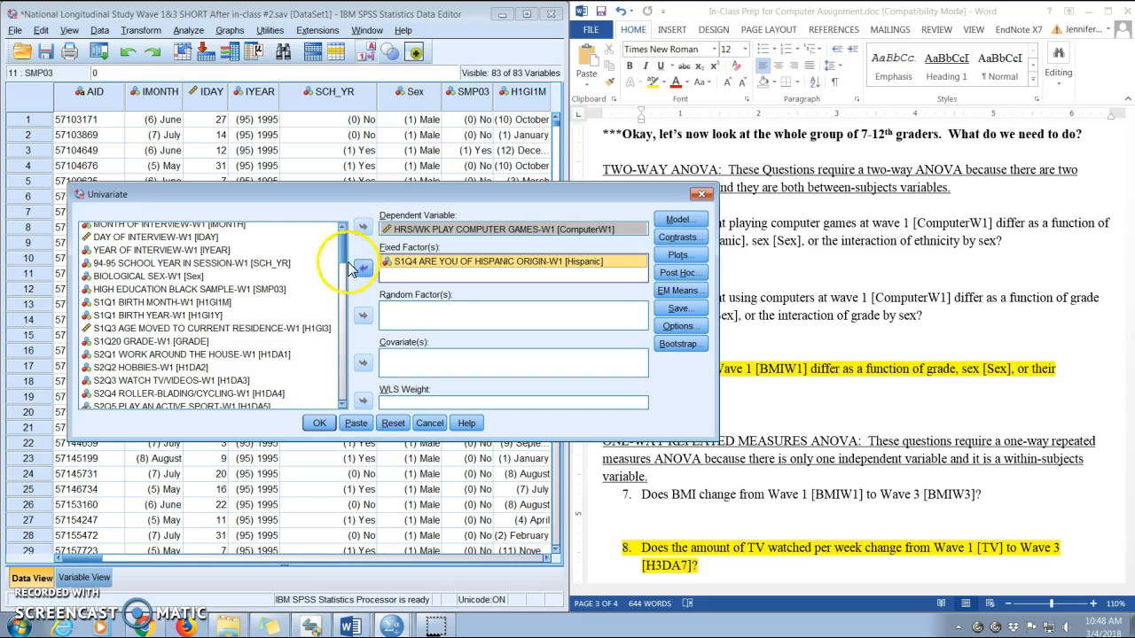
click(197, 278)
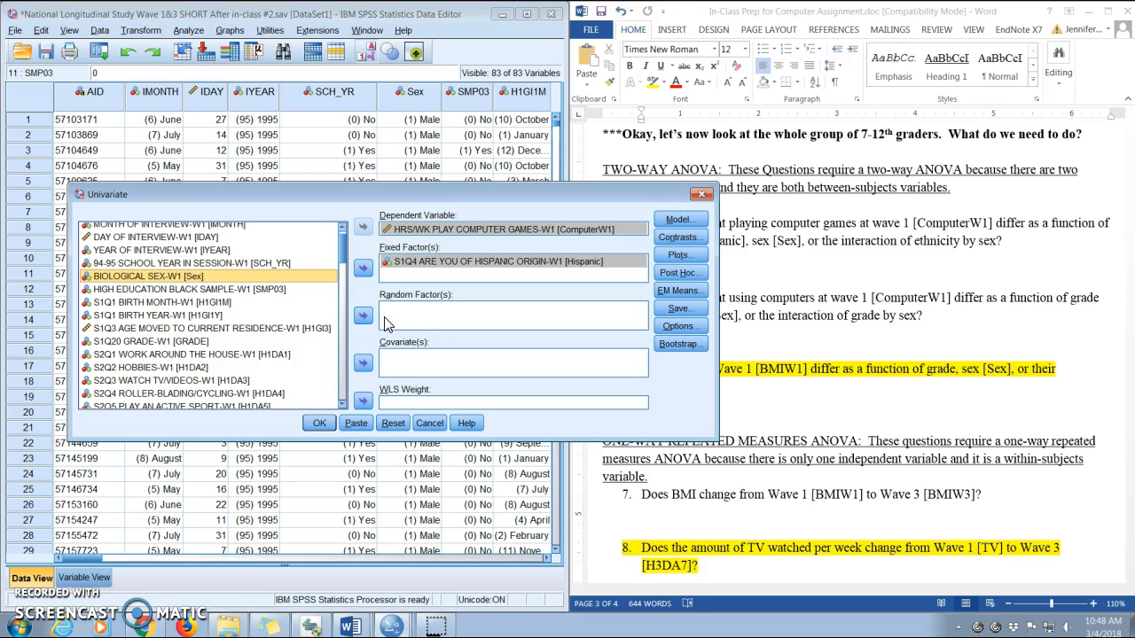
click(362, 267)
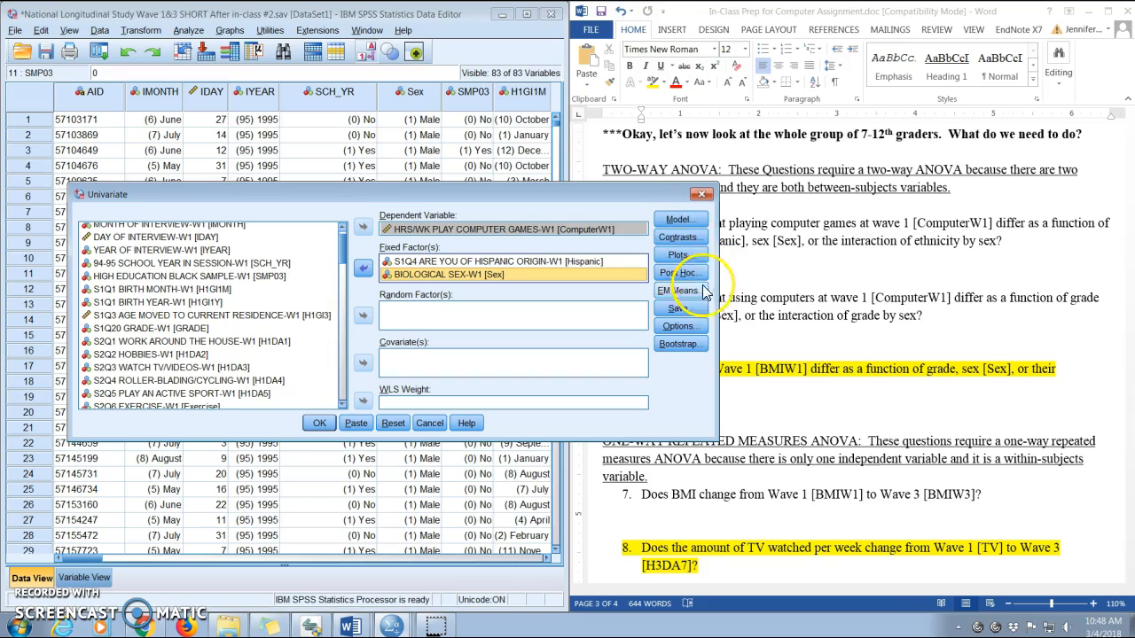
Turn on descriptive statistics in the model options.
click(688, 328)
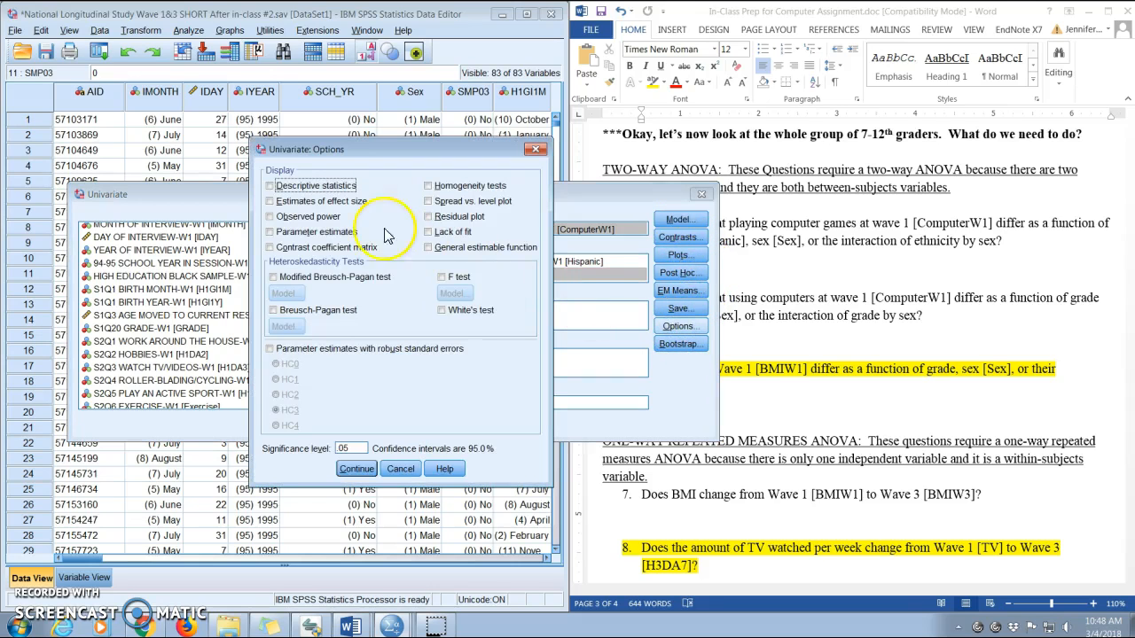
click(269, 185)
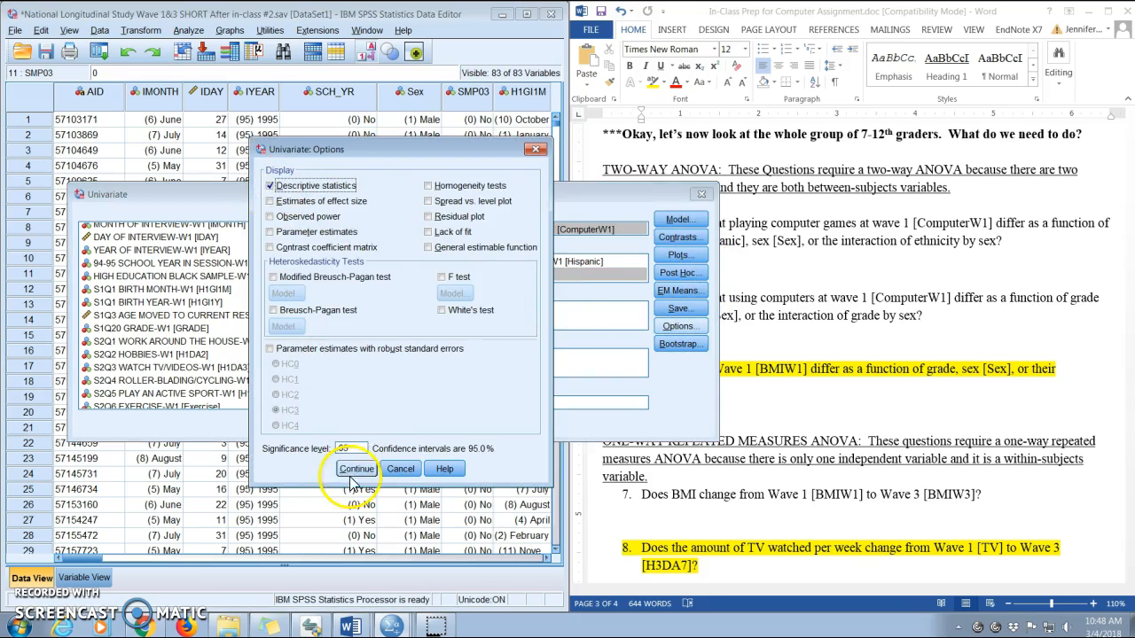
click(355, 468)
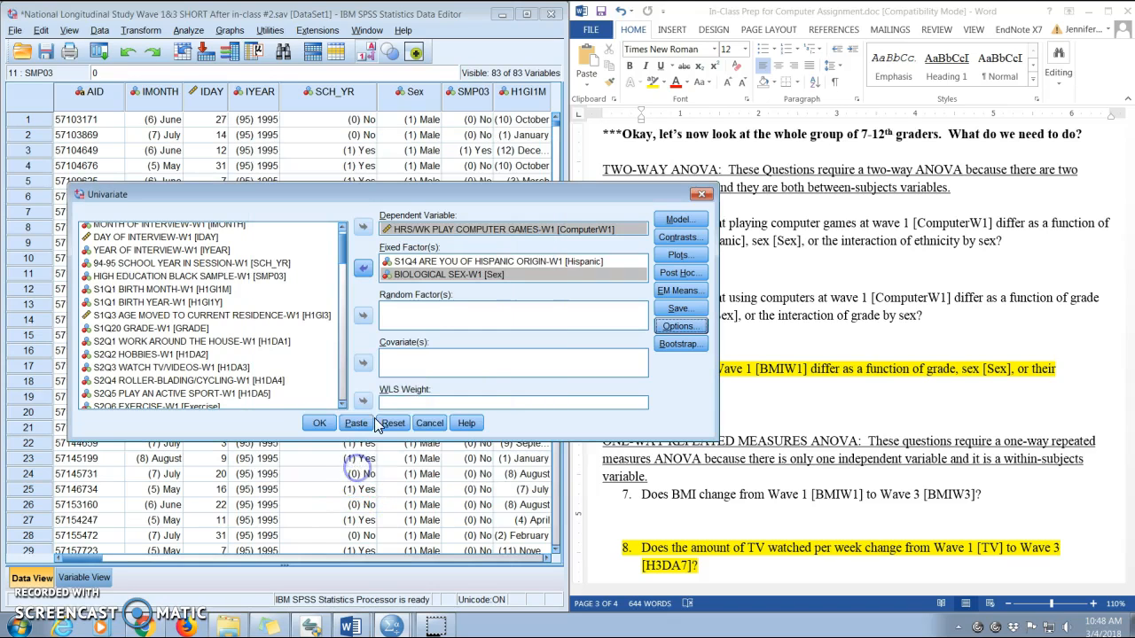
Open profile plots and assign Hispanic to the horizontal axis and Sex to separate lines.
click(677, 255)
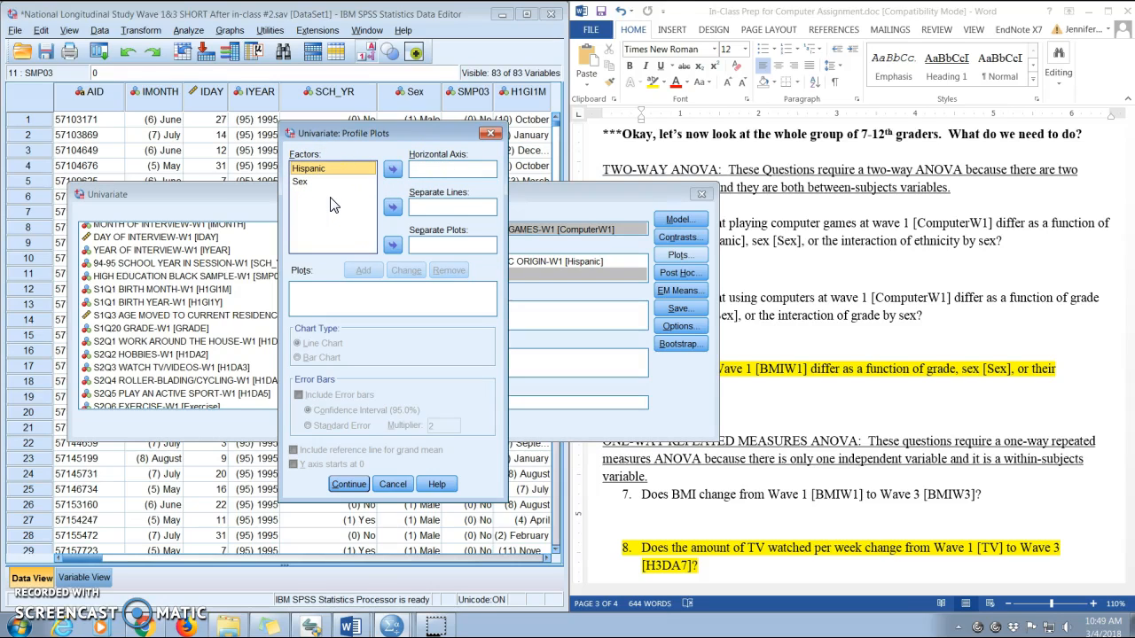
click(392, 172)
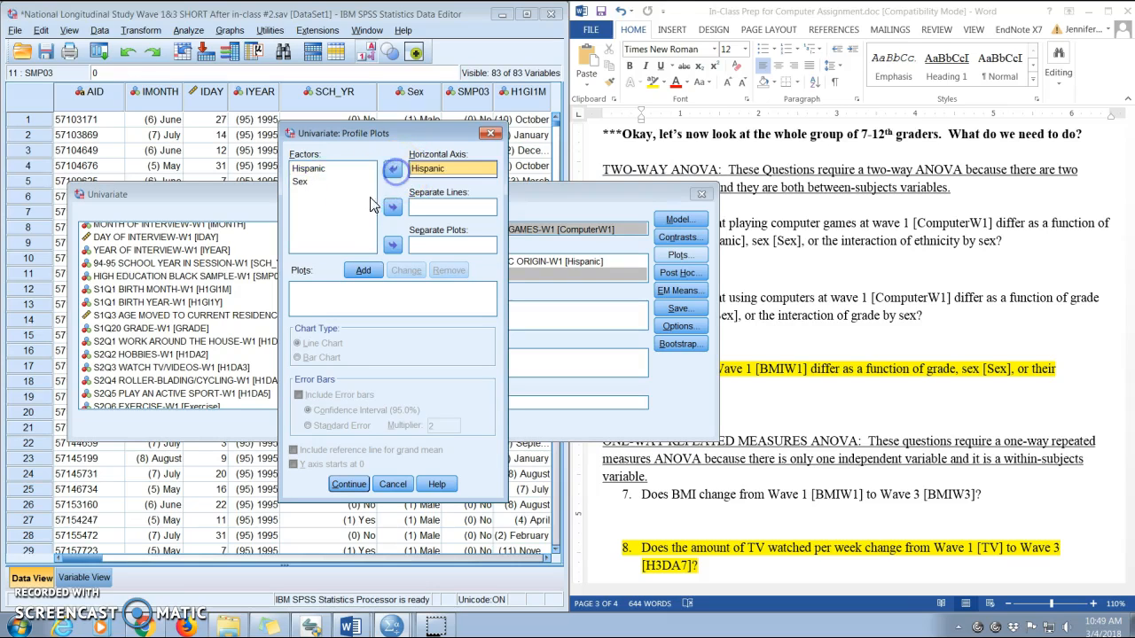
click(311, 184)
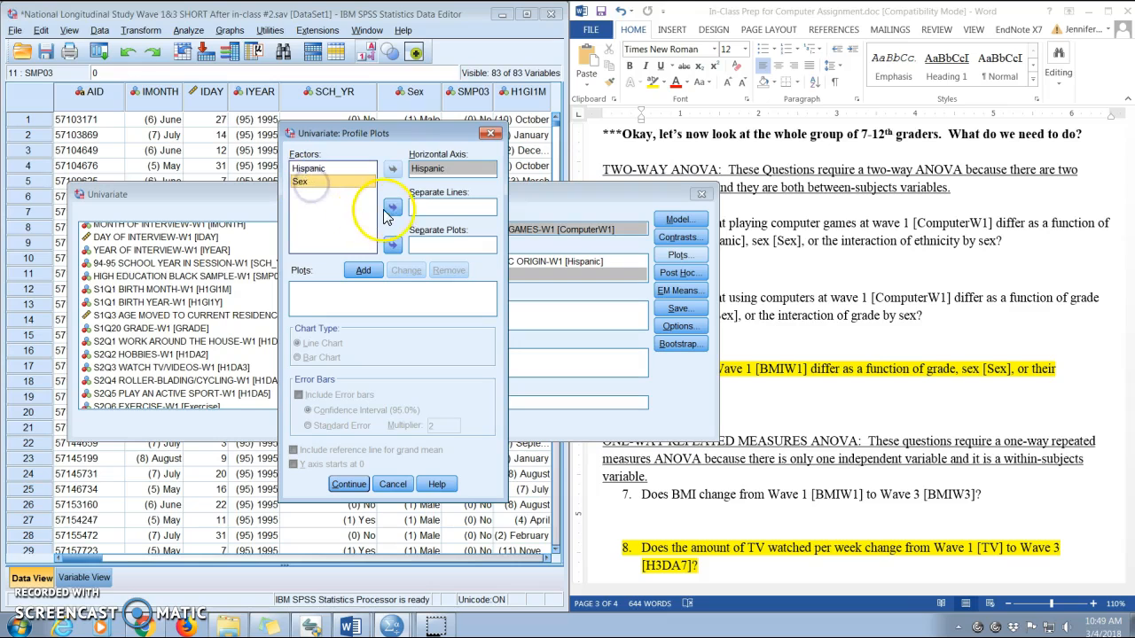
click(393, 206)
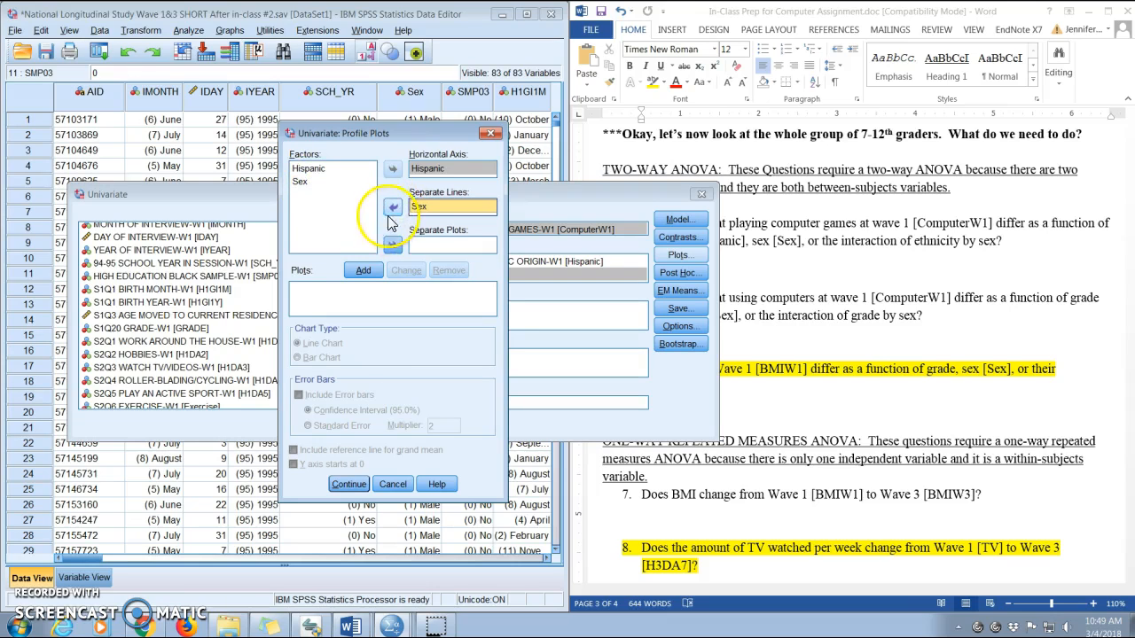
Swap the profile plot factors so Sex is on the horizontal axis and Hispanic on separate lines.
click(391, 208)
click(391, 172)
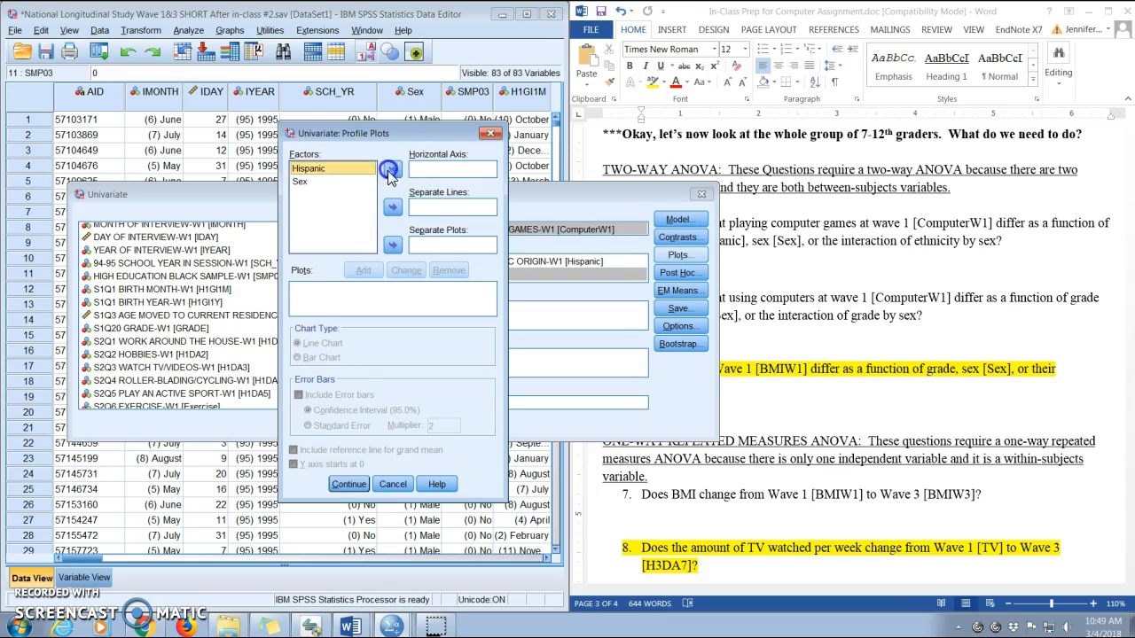
click(328, 169)
click(393, 206)
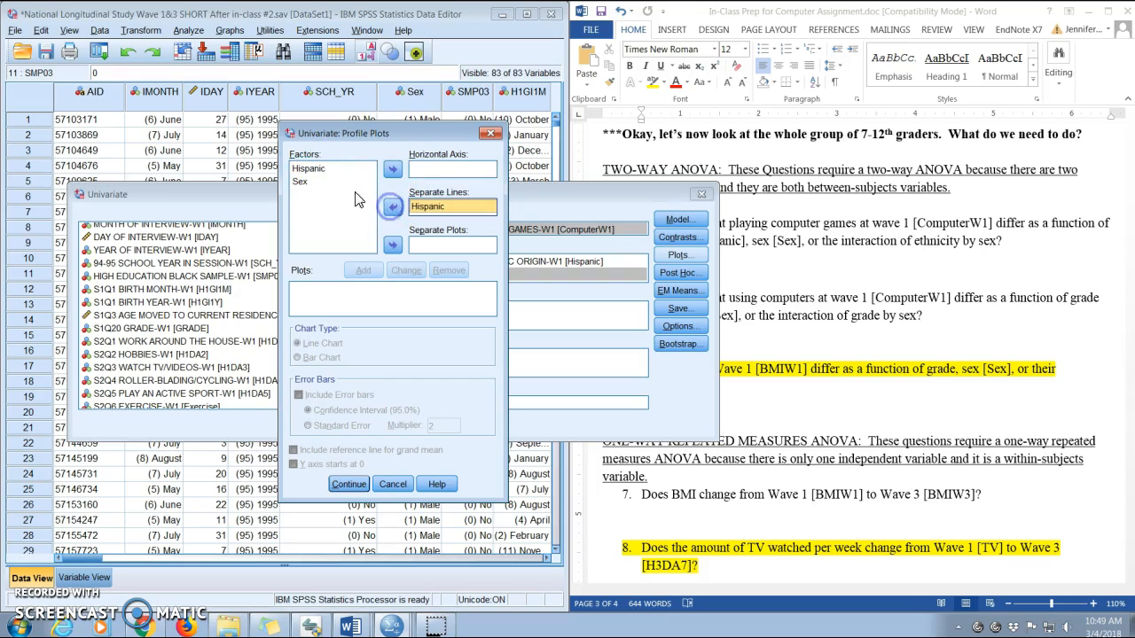
click(344, 182)
click(393, 168)
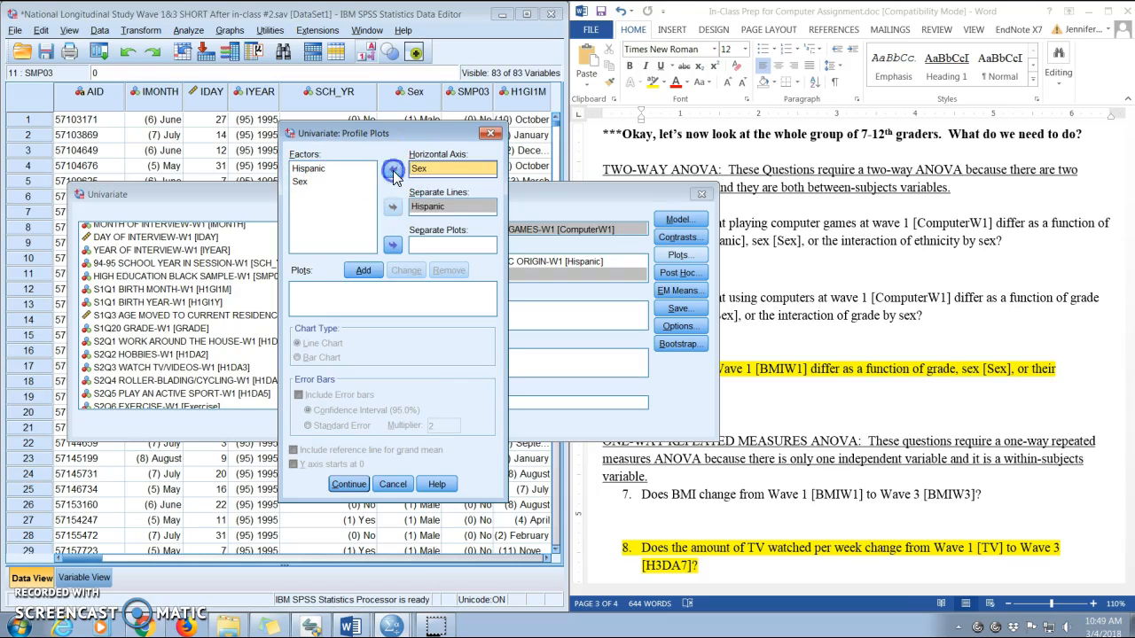
Add the Sex*Hispanic profile plot as a bar chart and close the profile plots dialog.
click(370, 274)
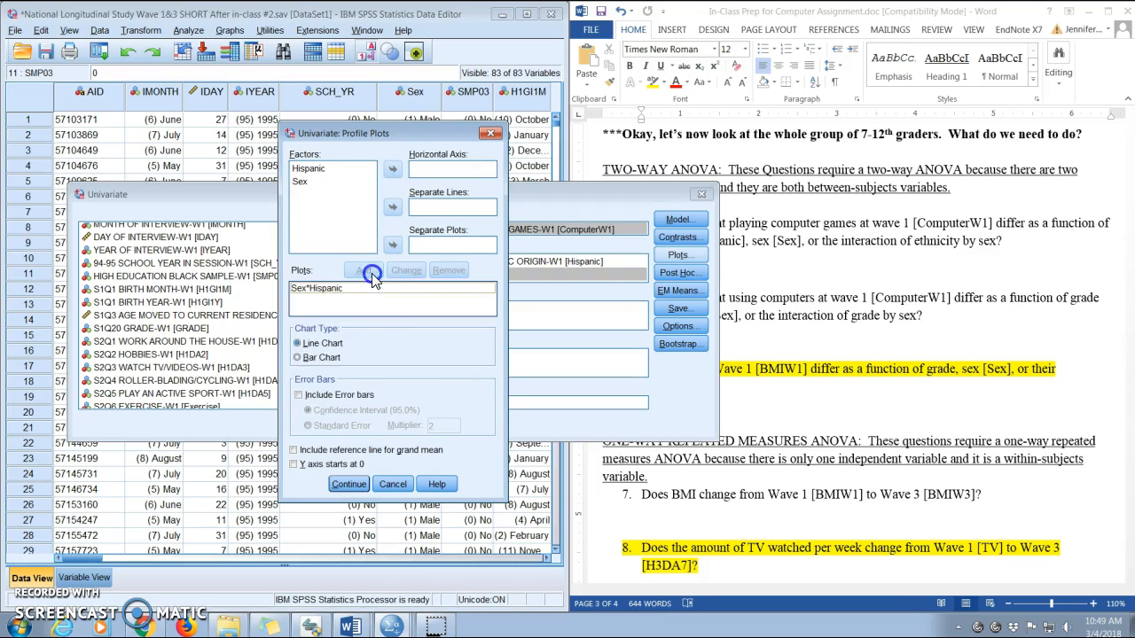
click(298, 360)
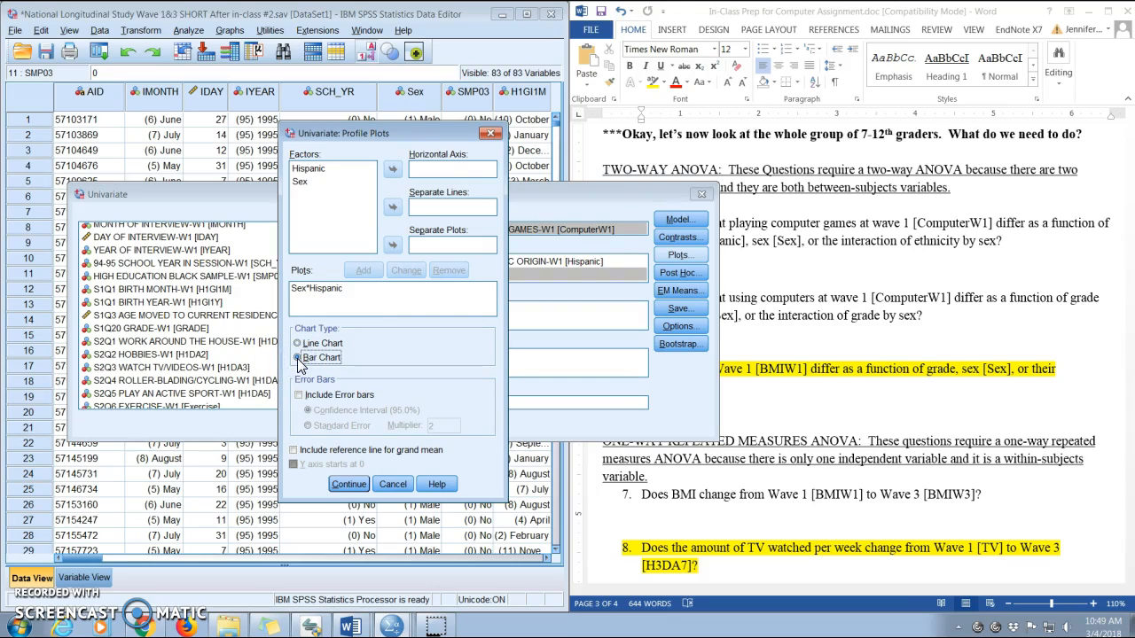
click(348, 486)
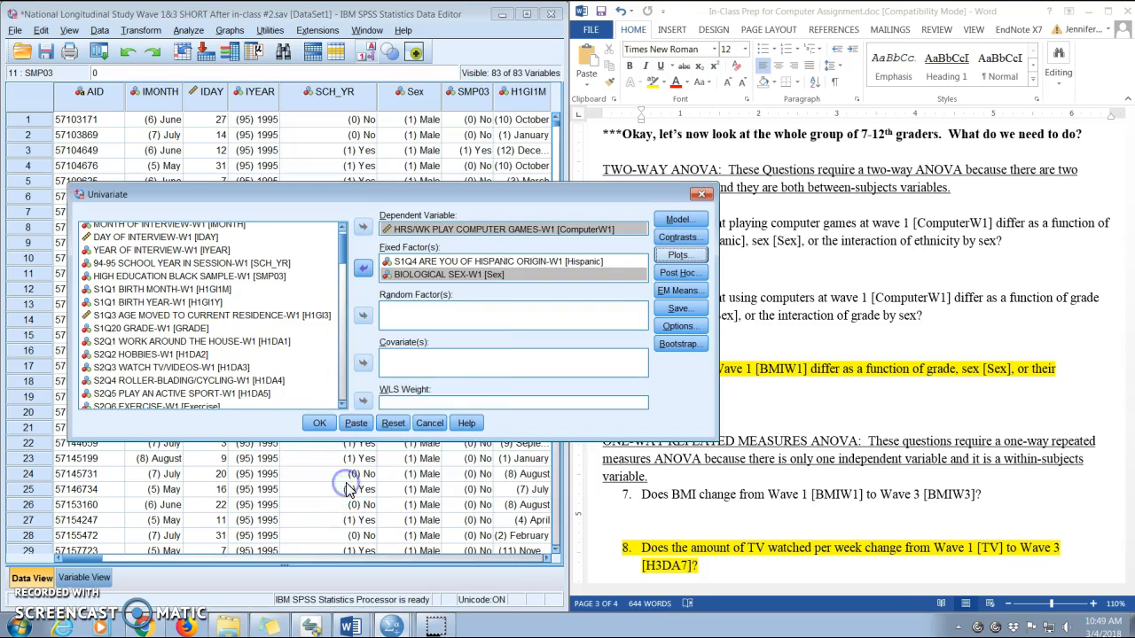
Paste the Univariate command into the syntax editor, select the UNIANOVA block and run it.
click(354, 425)
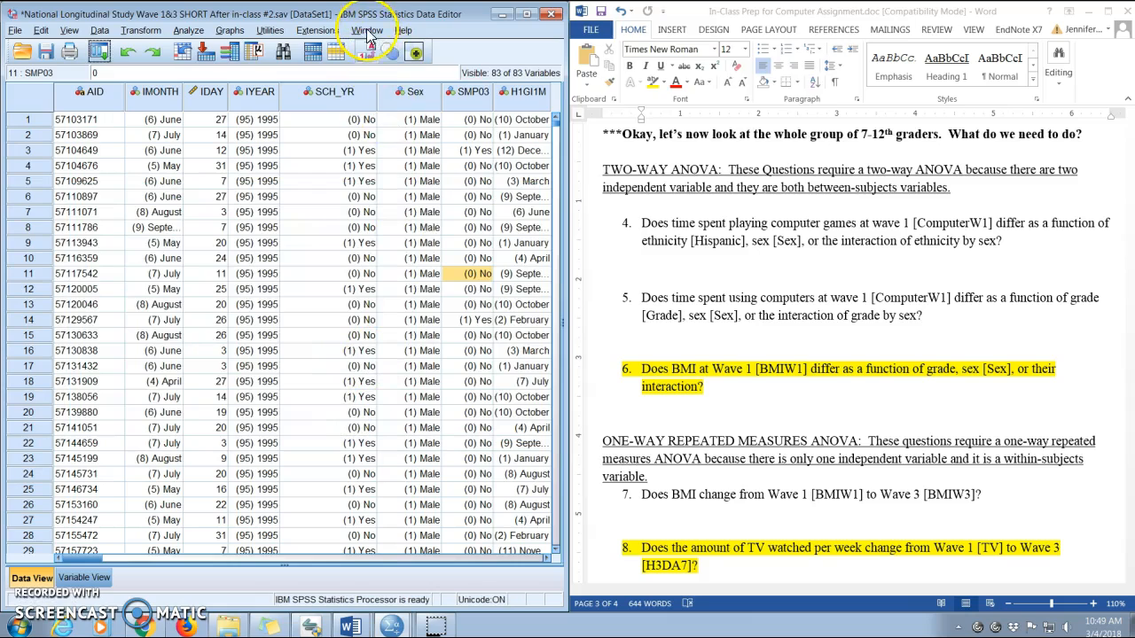
click(368, 32)
click(395, 151)
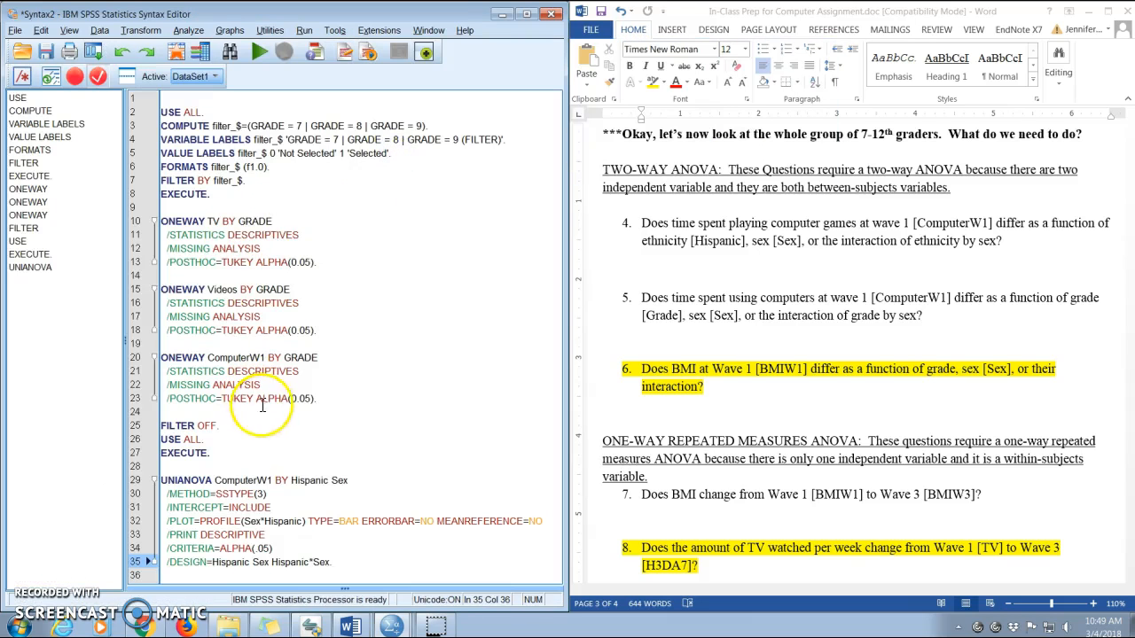
drag(160, 479, 338, 560)
click(259, 51)
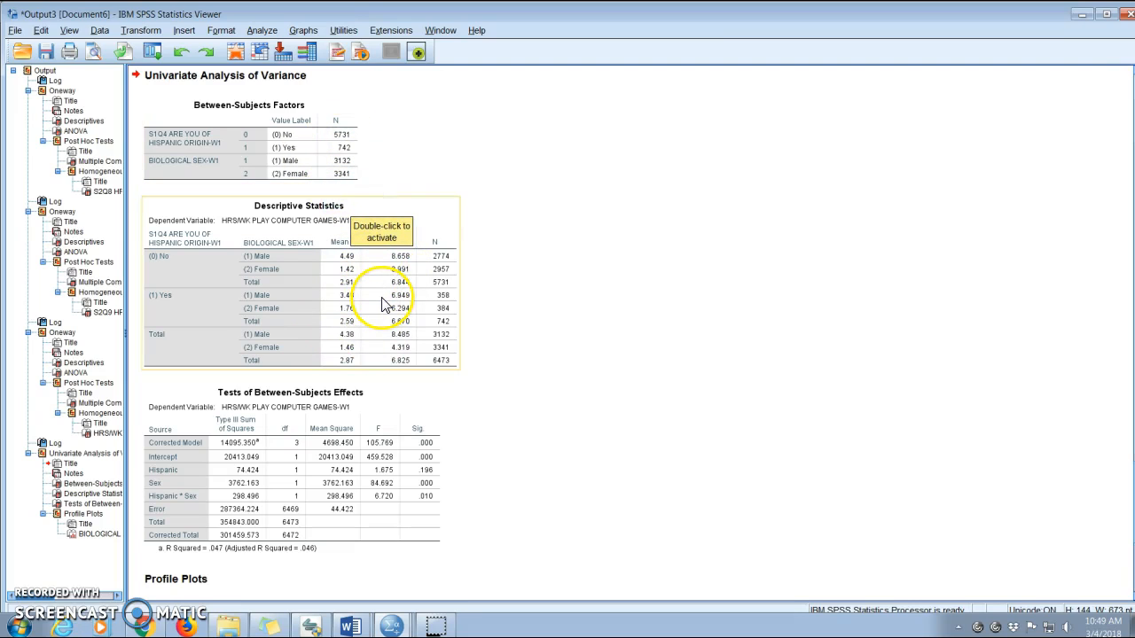
Give the Corrected Model and Intercept rows of the Tests of Between-Subjects Effects table a black cell background.
click(345, 413)
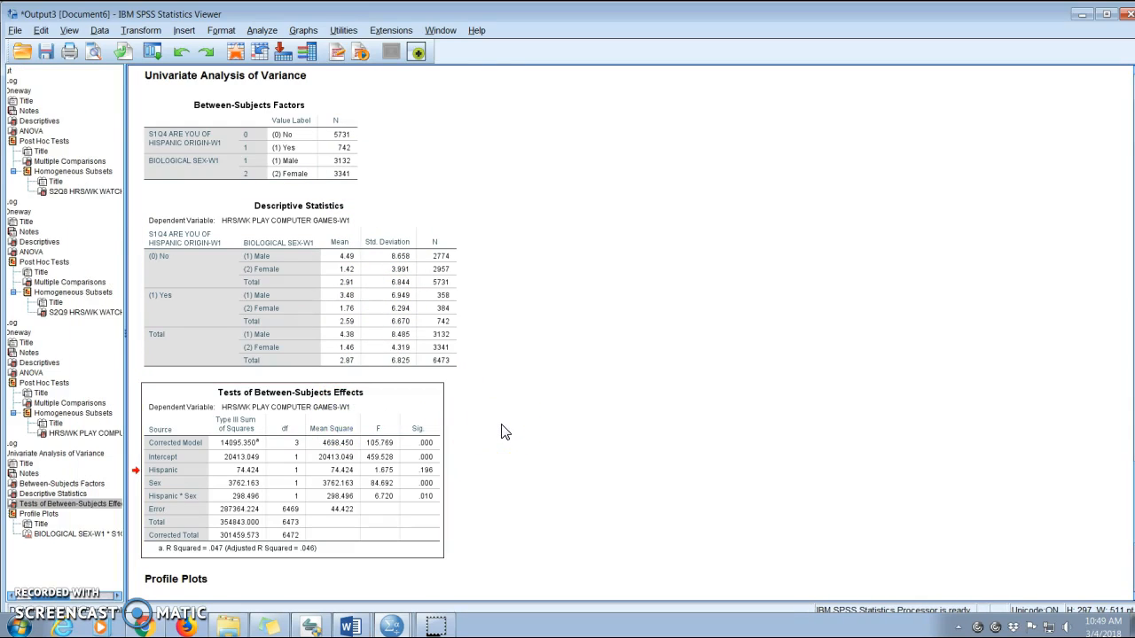
double_click(345, 467)
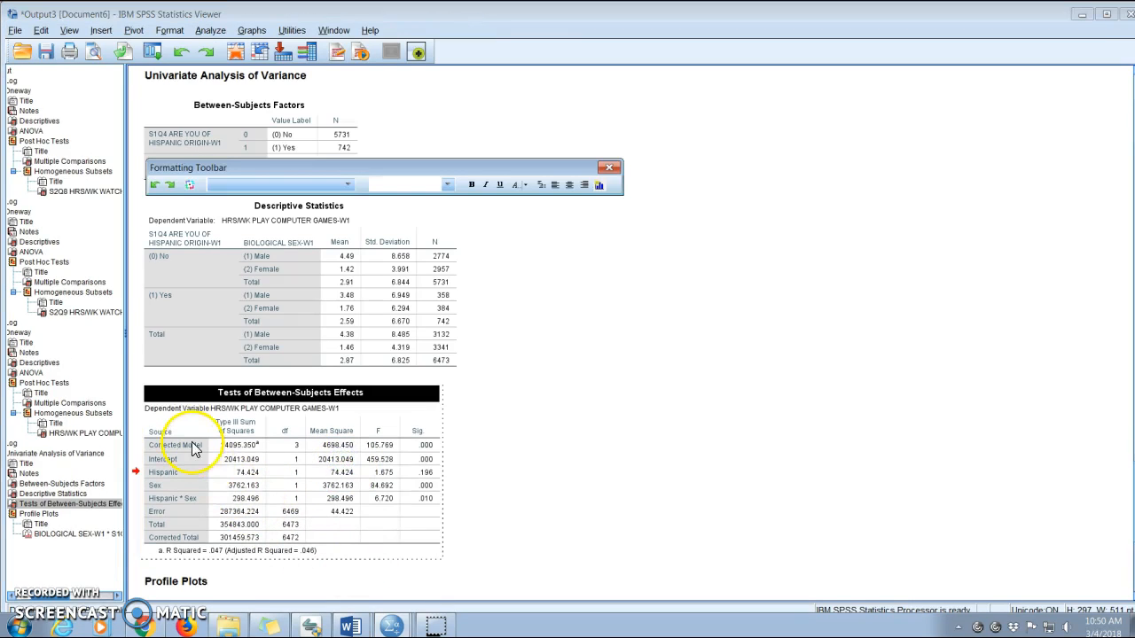
double_click(238, 445)
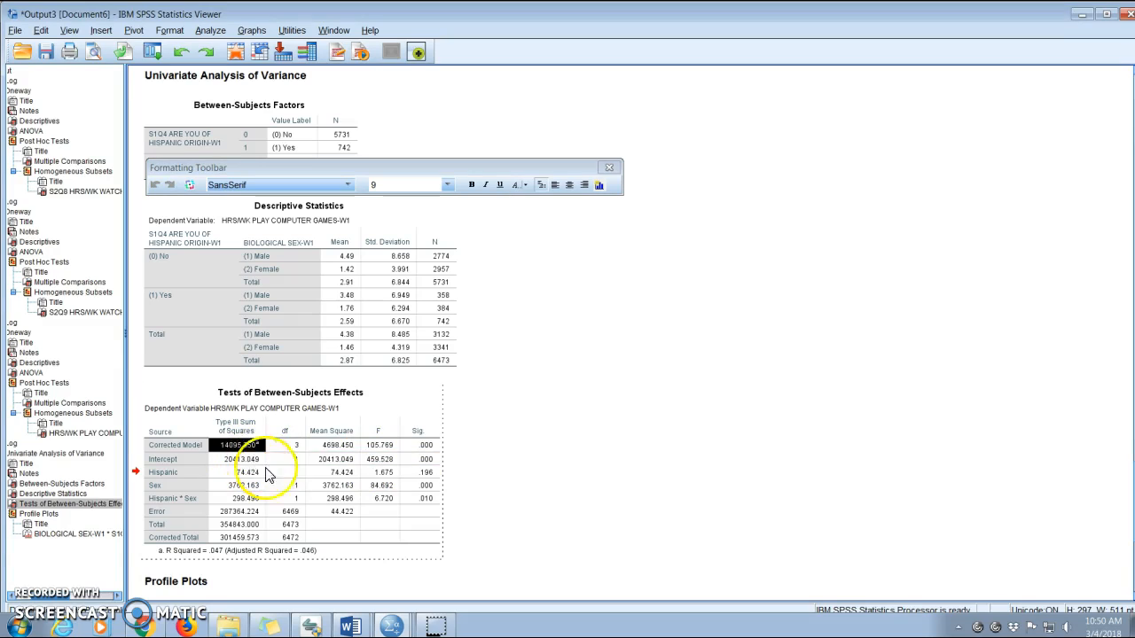
shift+click(417, 465)
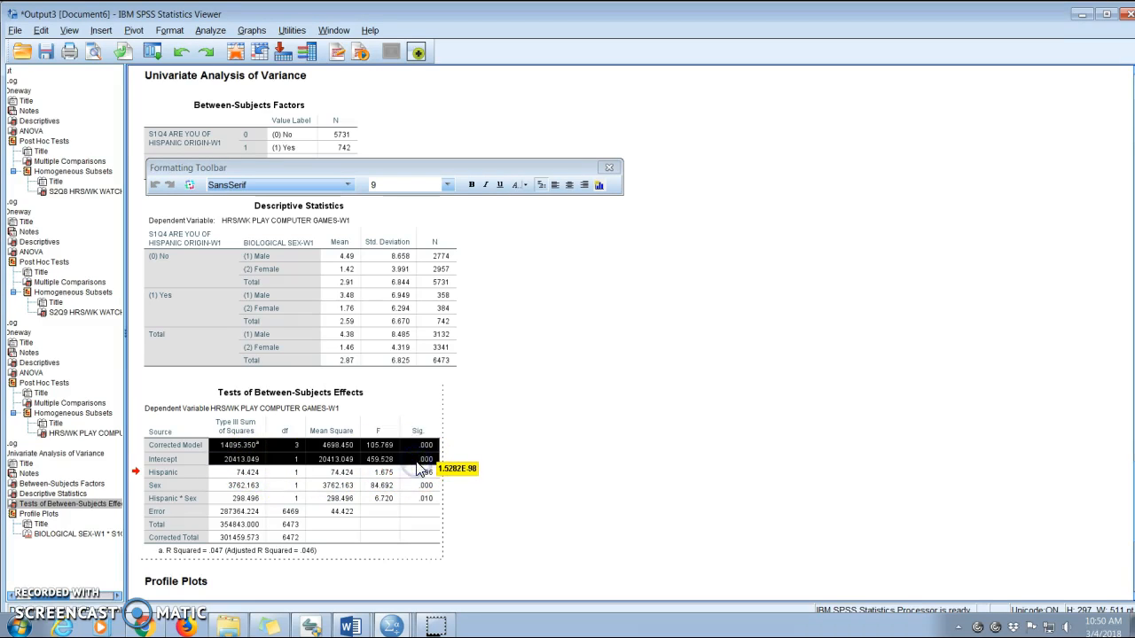
right_click(419, 470)
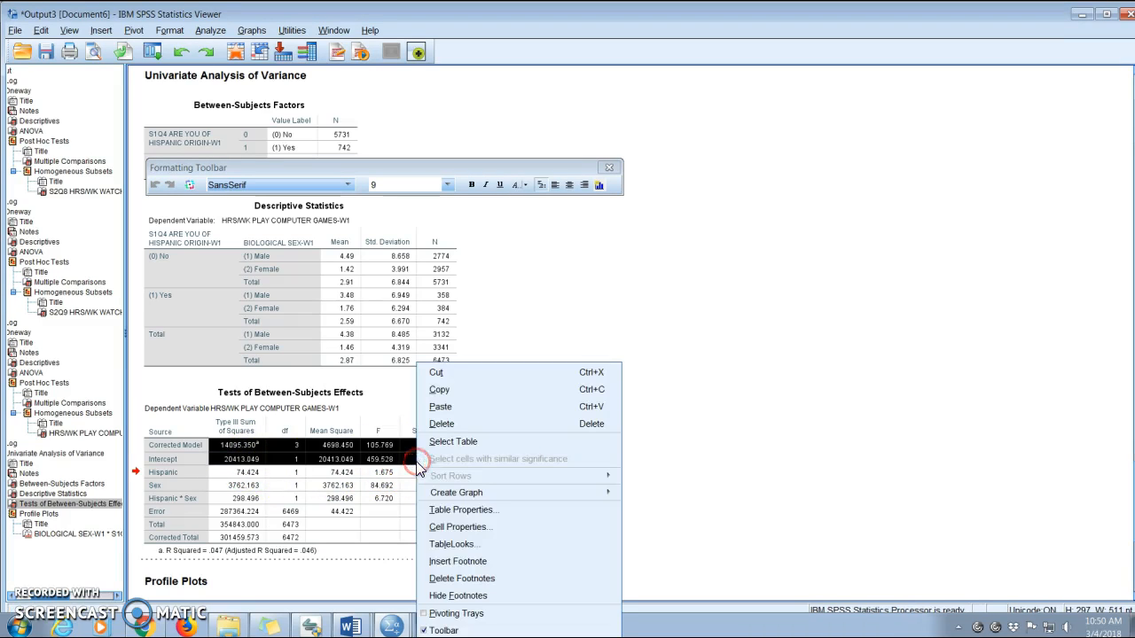
click(426, 525)
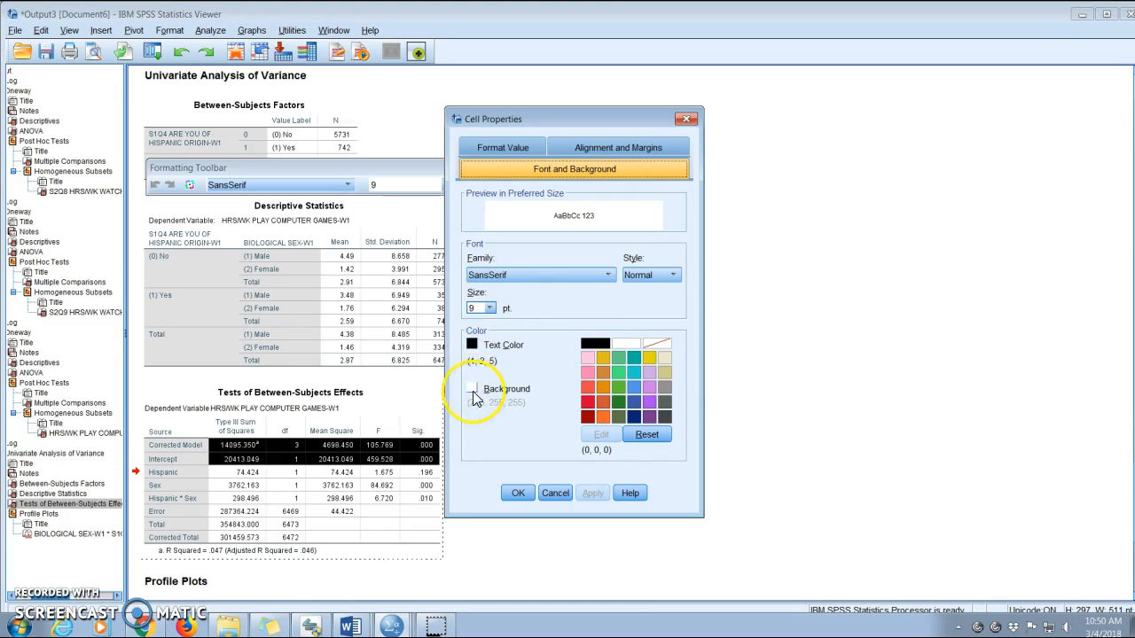
click(475, 399)
click(595, 343)
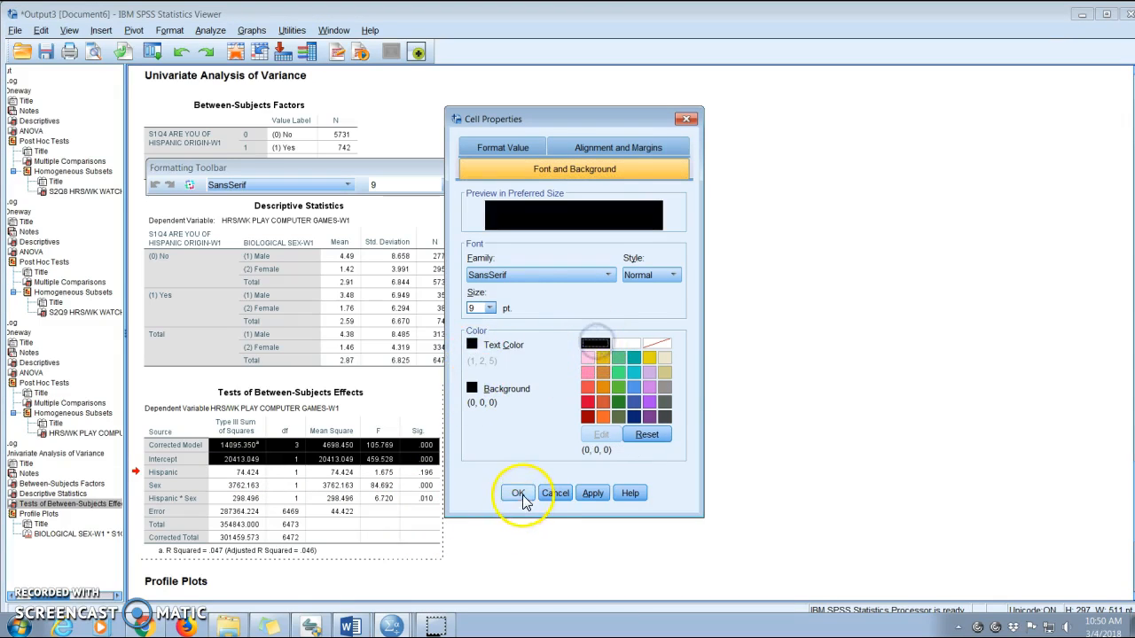
click(518, 493)
click(588, 475)
click(292, 505)
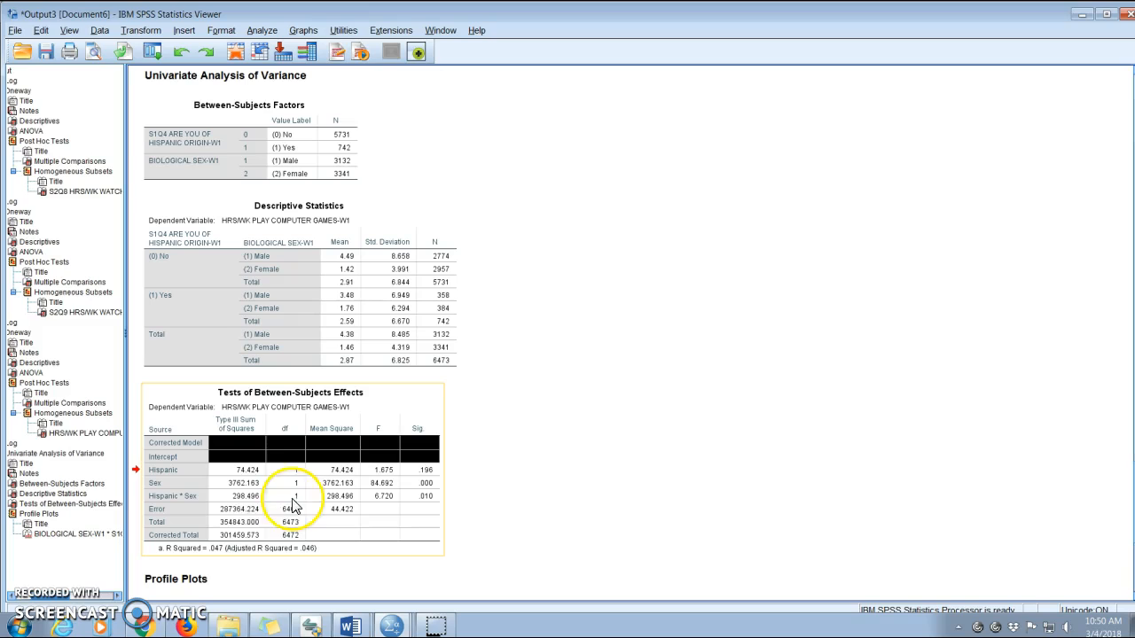
Give the Corrected Total row's sum of squares and df cells a black background too.
click(240, 535)
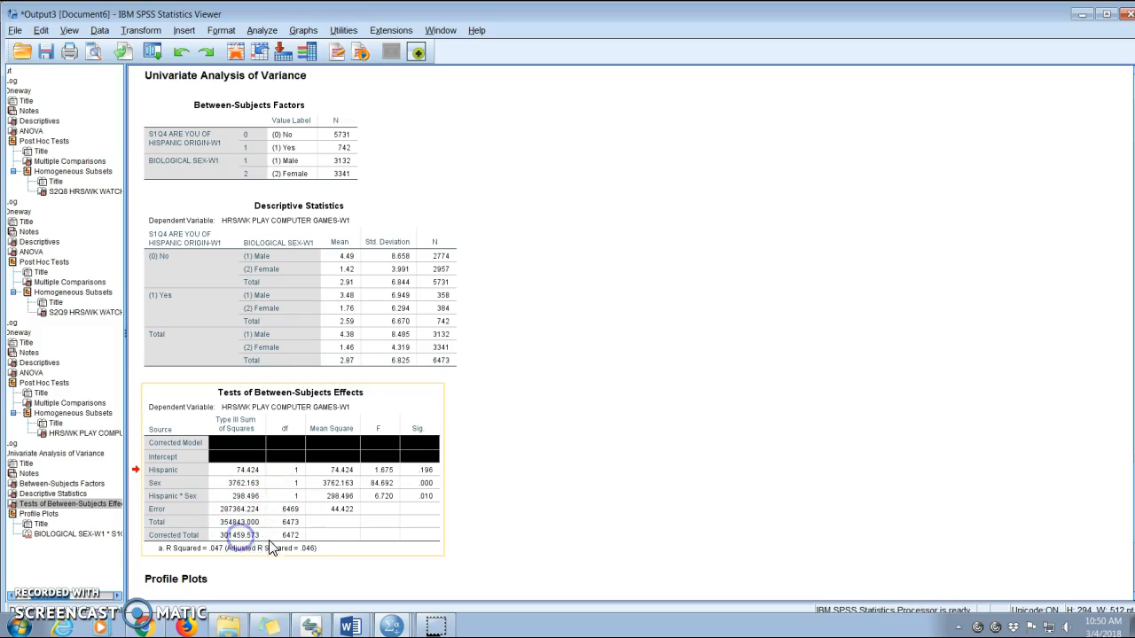
double_click(242, 535)
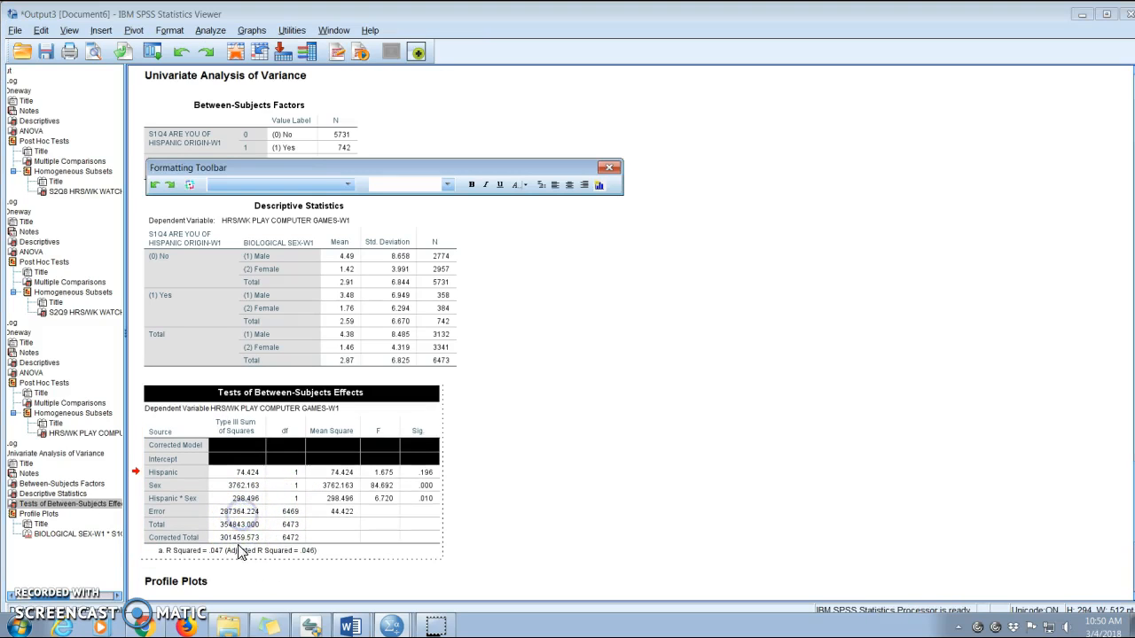
click(235, 537)
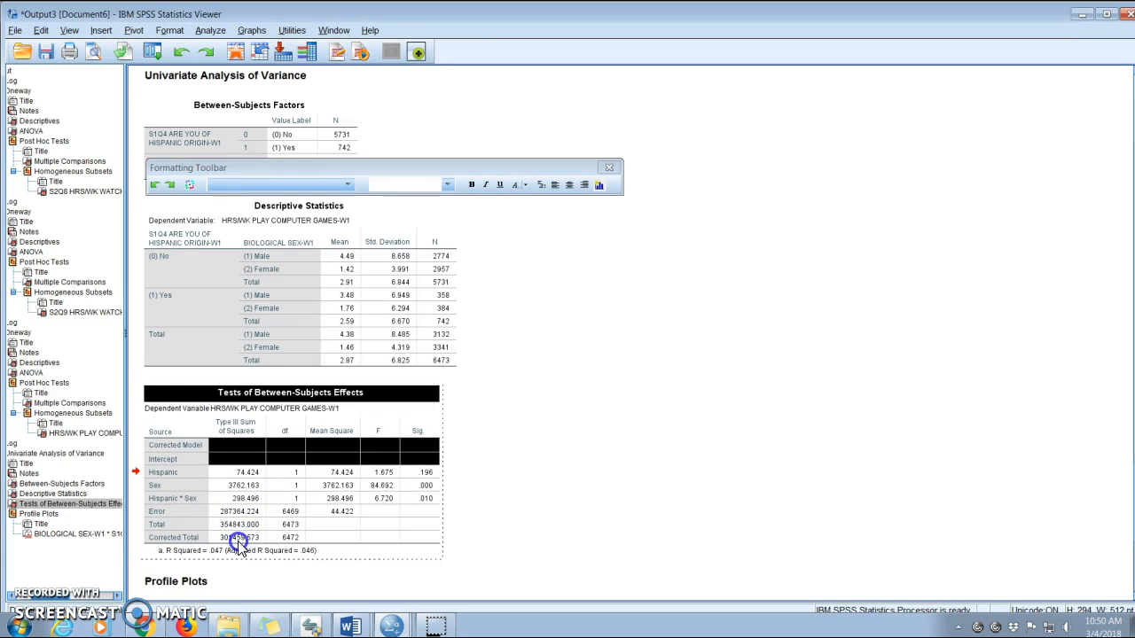
right_click(291, 541)
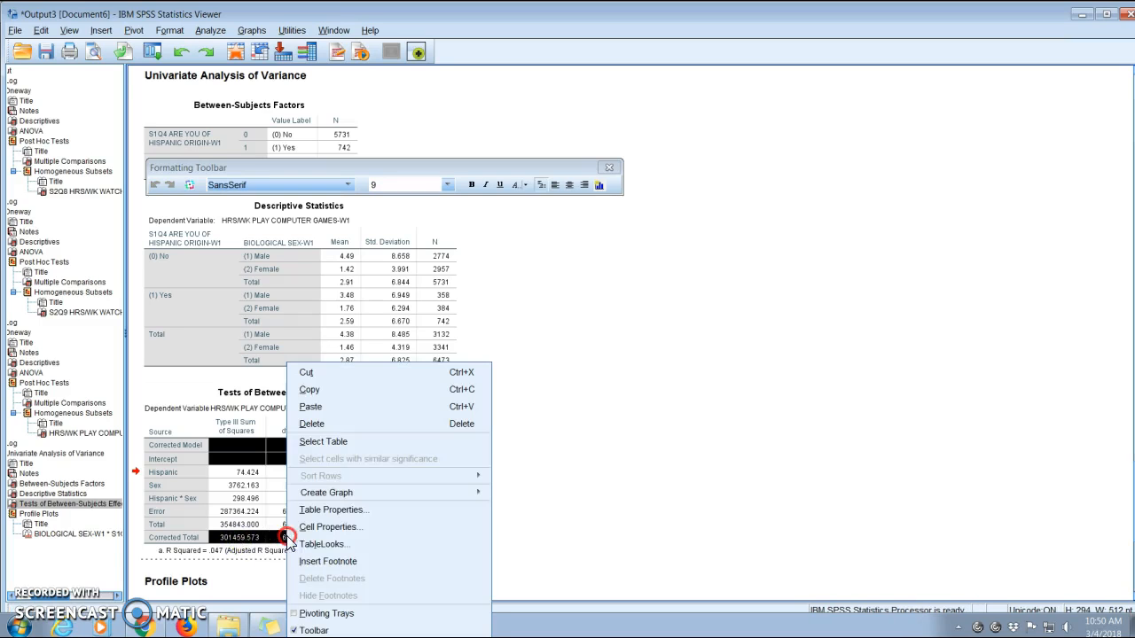
click(366, 532)
click(471, 389)
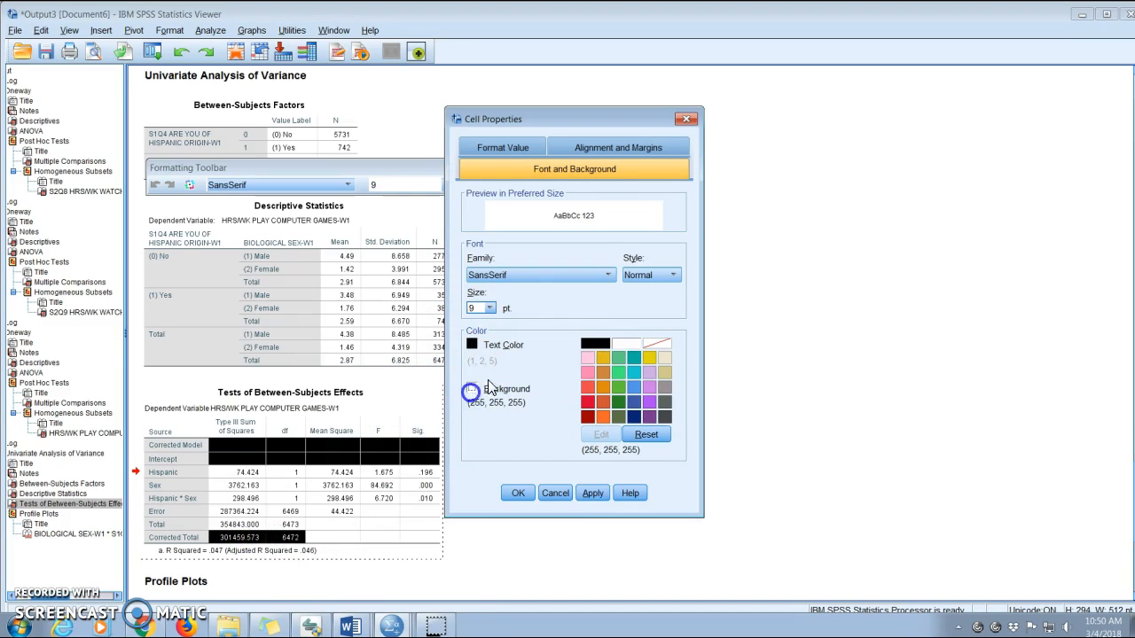
click(595, 343)
click(517, 495)
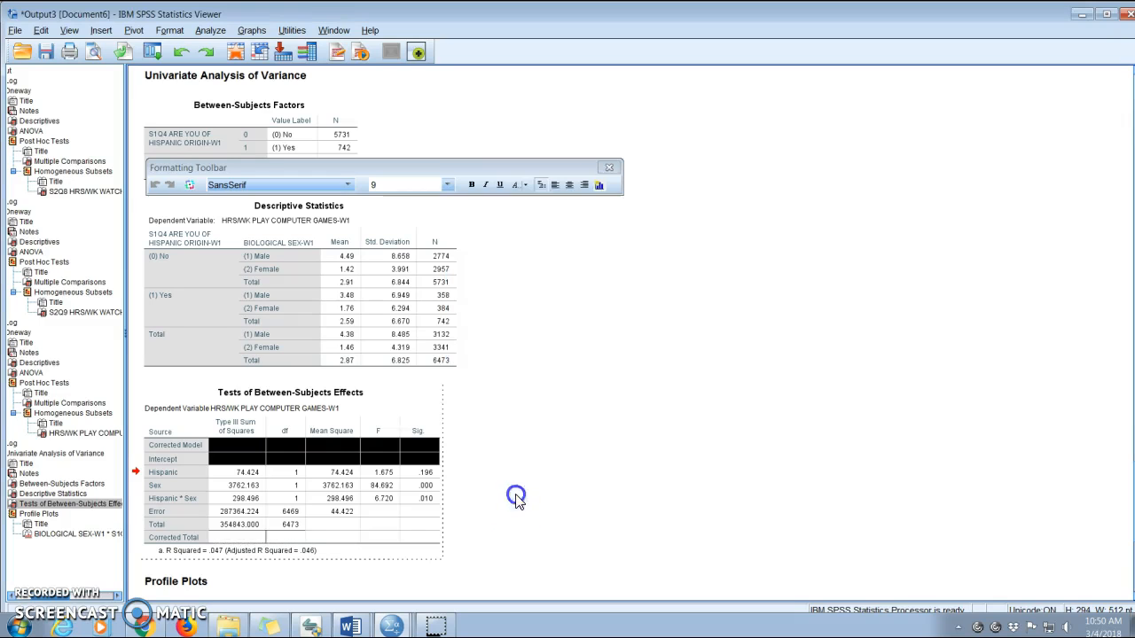
click(559, 484)
click(336, 482)
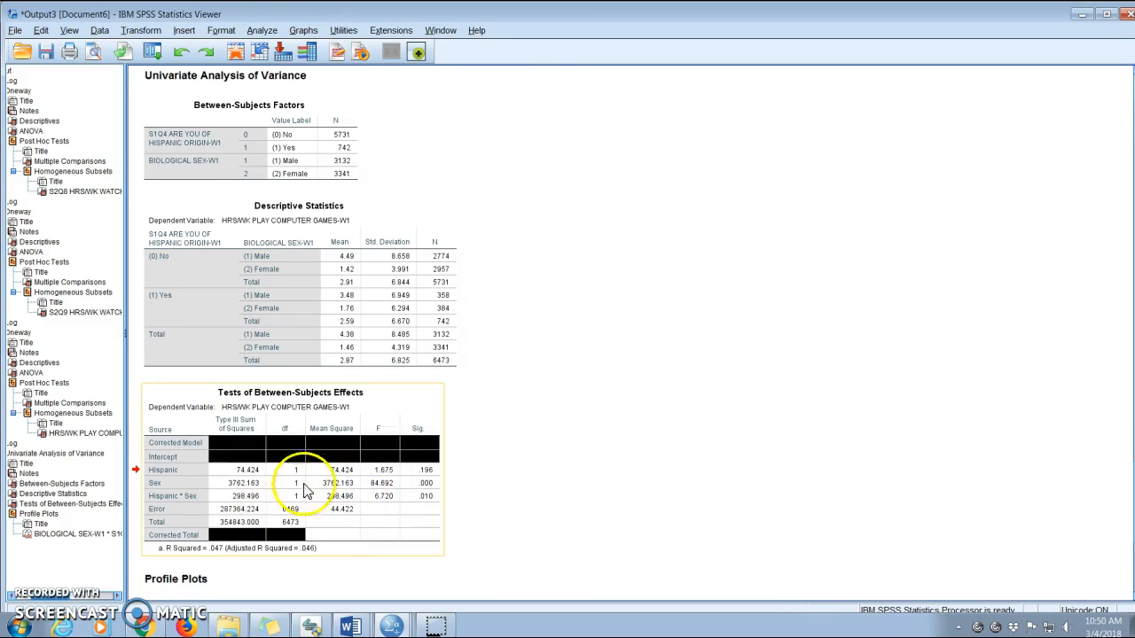
click(550, 484)
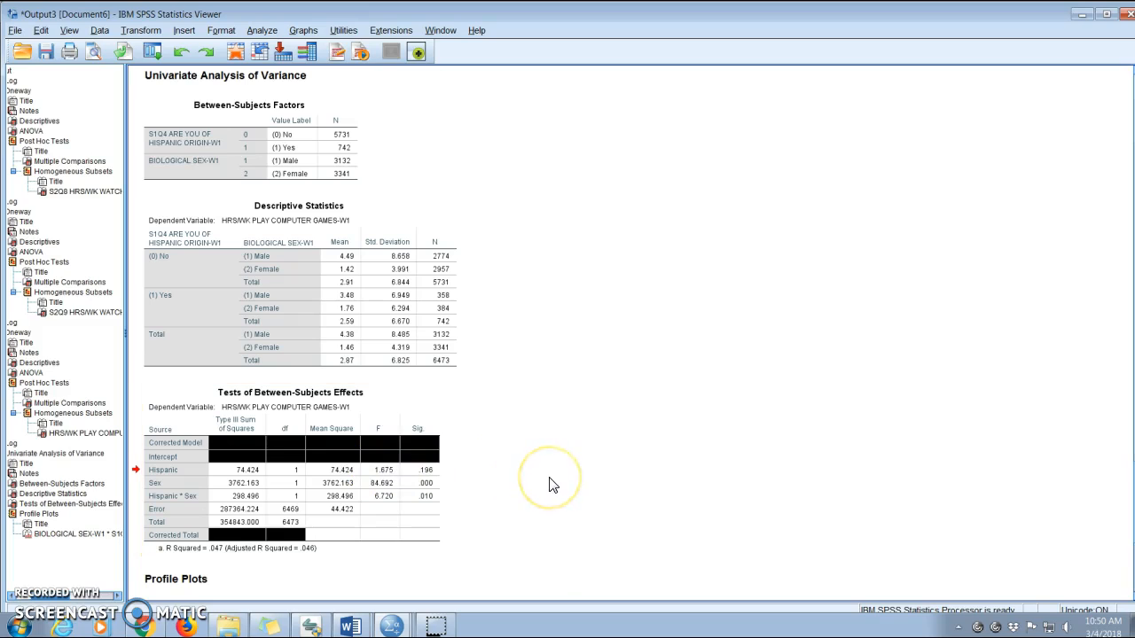
Examine the df and F cells of the Hispanic, Sex, interaction and Error rows in the effects table.
click(427, 502)
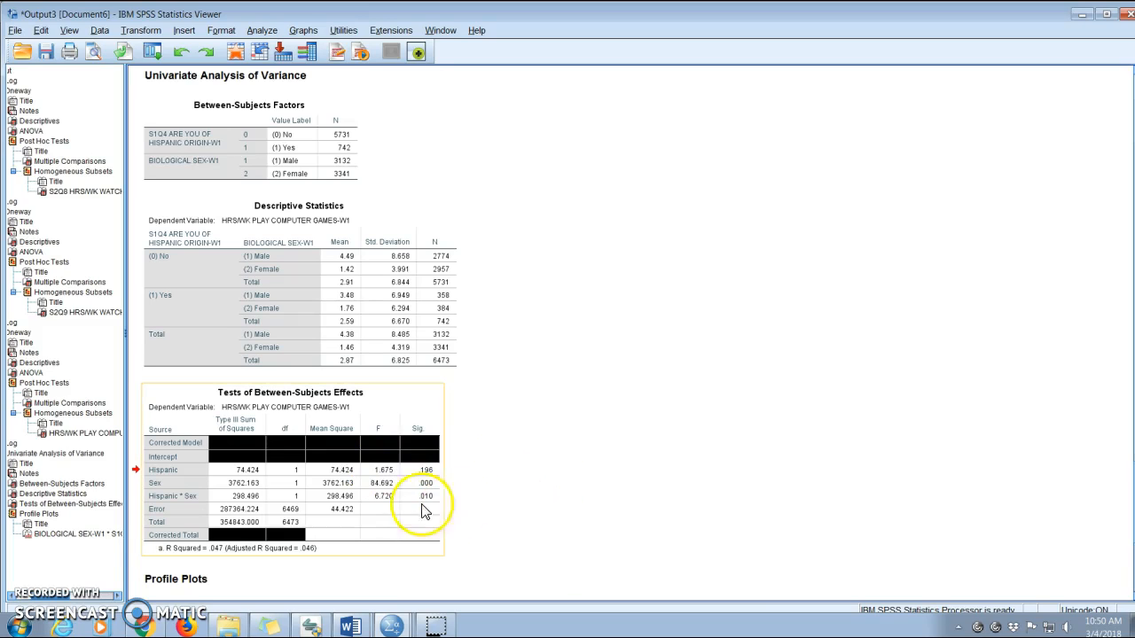
click(292, 472)
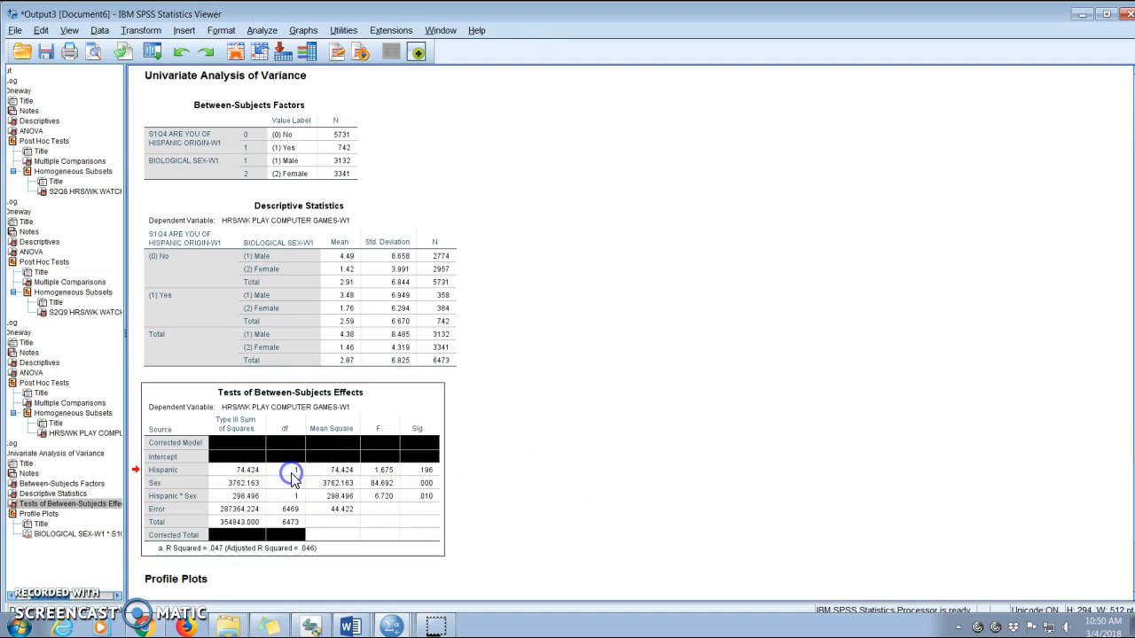
double_click(293, 472)
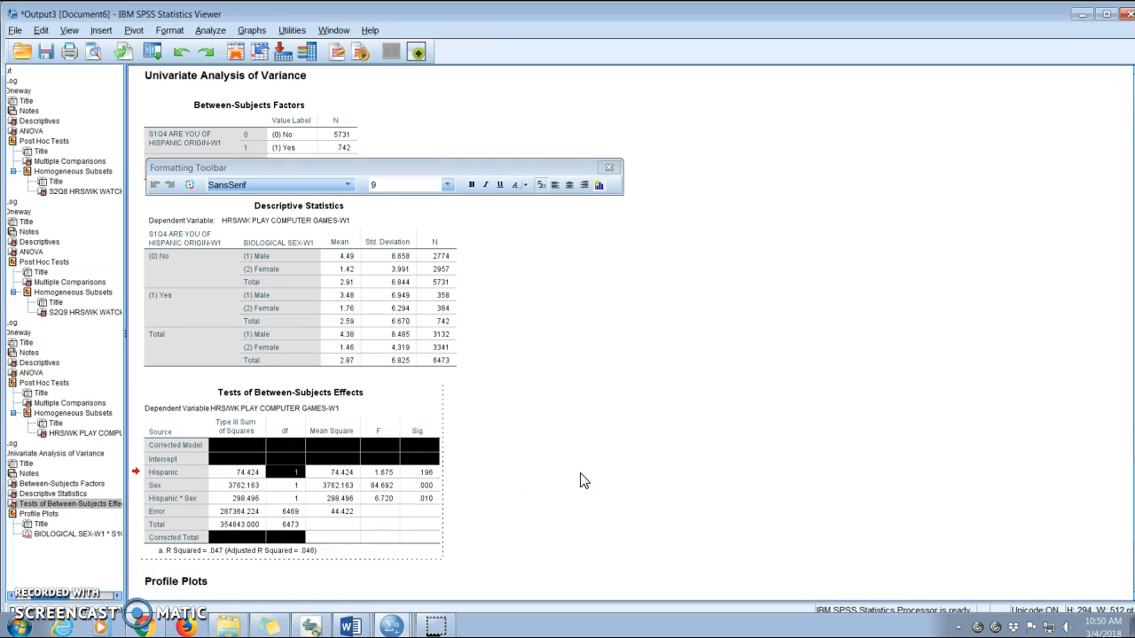
click(293, 485)
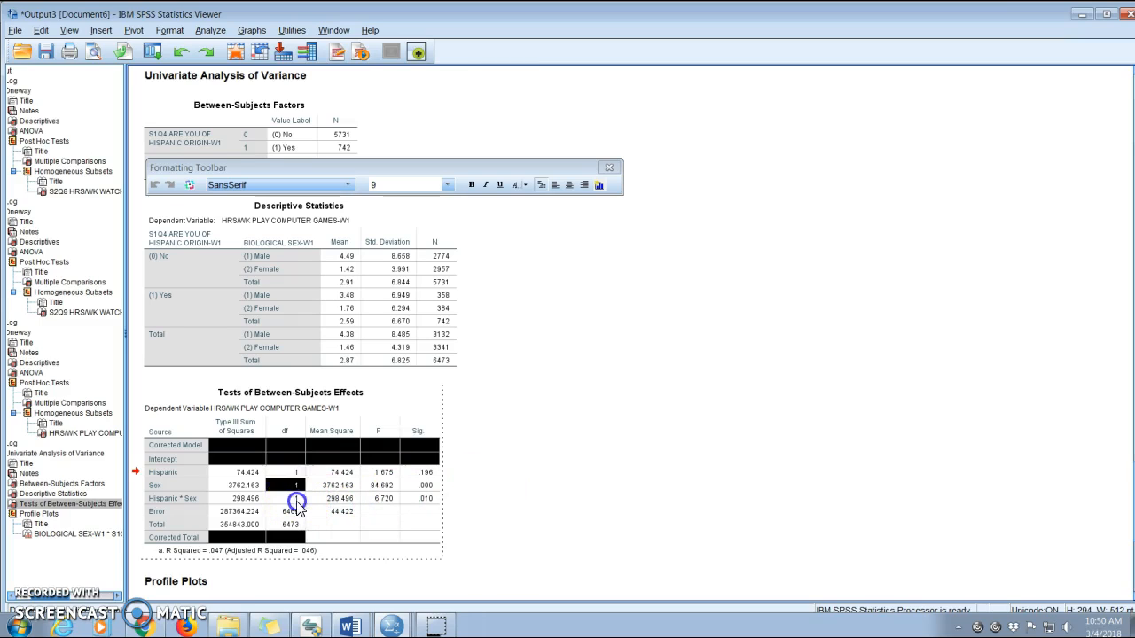
click(296, 500)
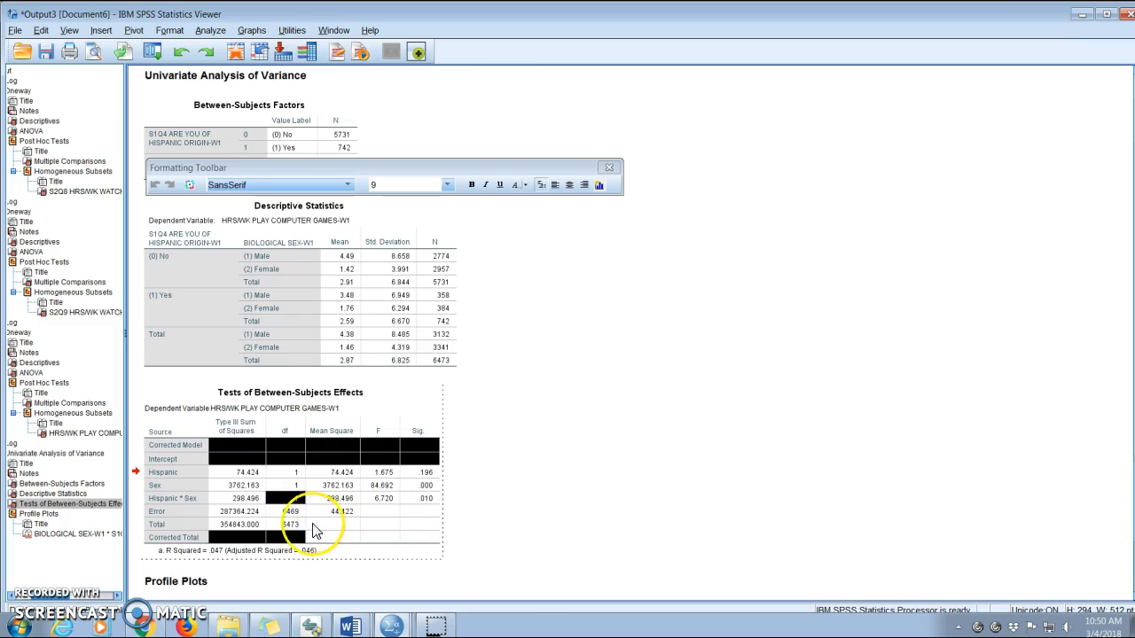
click(291, 513)
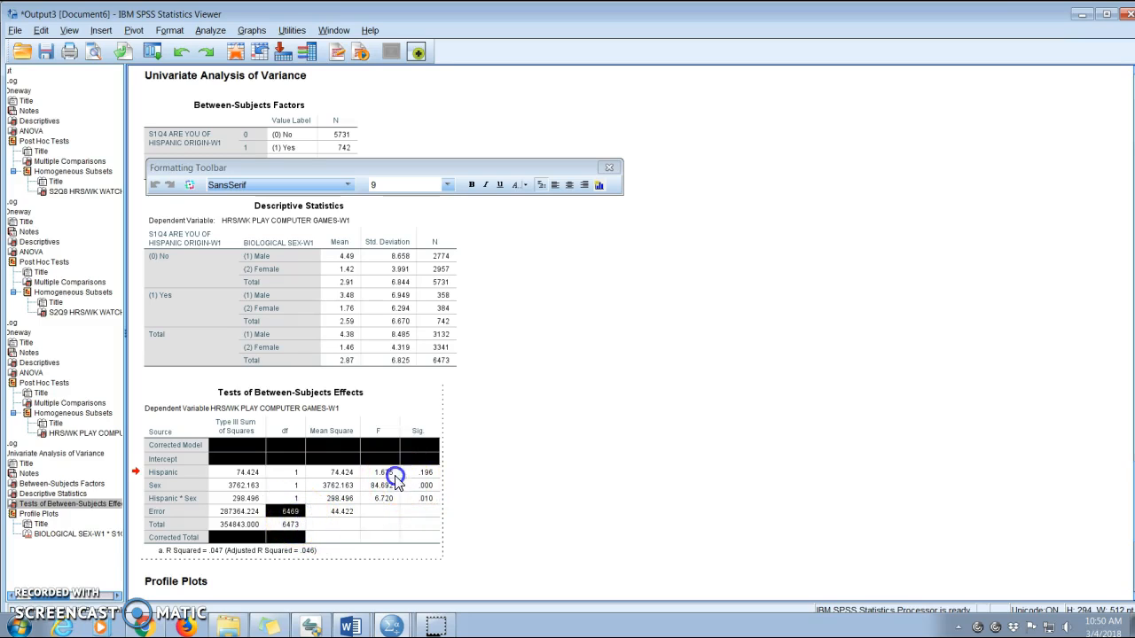
click(383, 498)
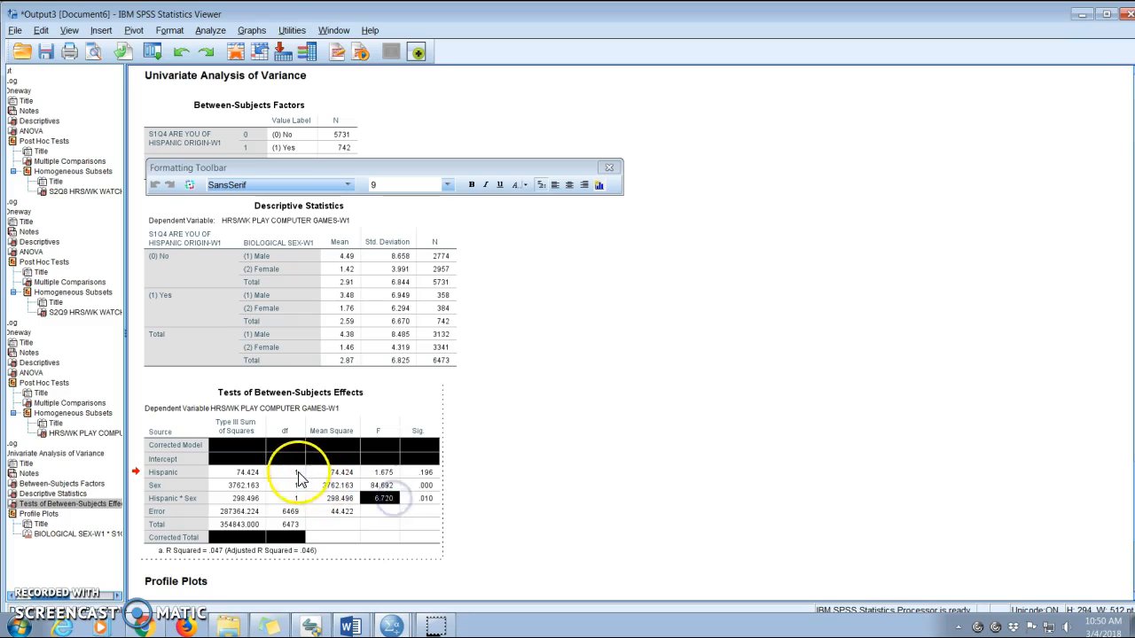
Fill the Hispanic row's df, F and Sig cells with a red background.
click(296, 473)
ctrl+click(389, 473)
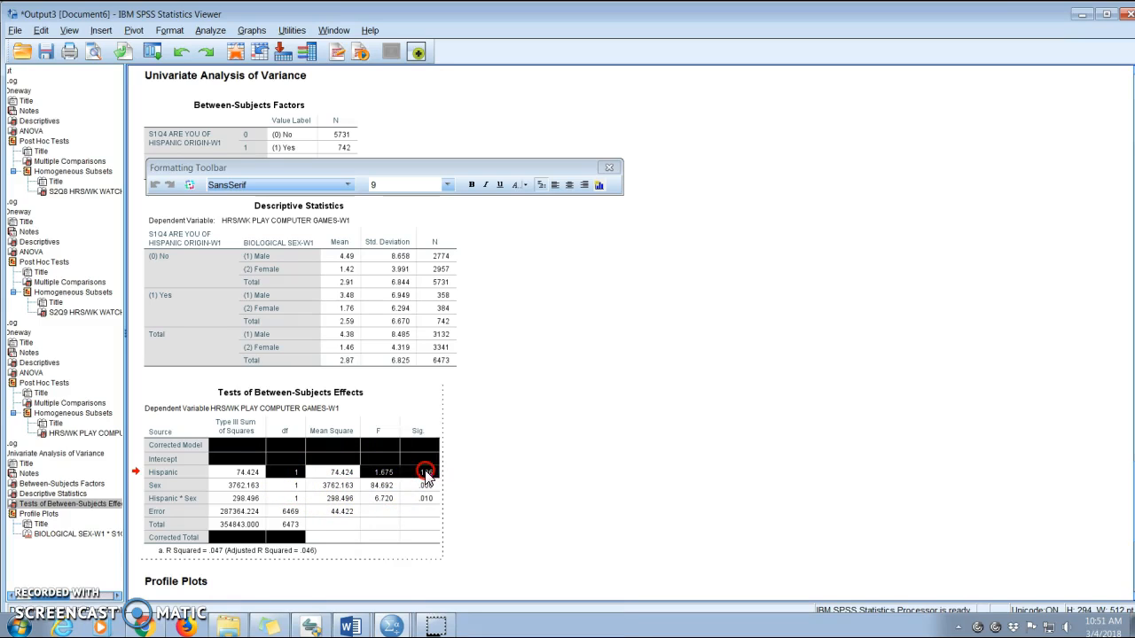
right_click(426, 474)
click(467, 530)
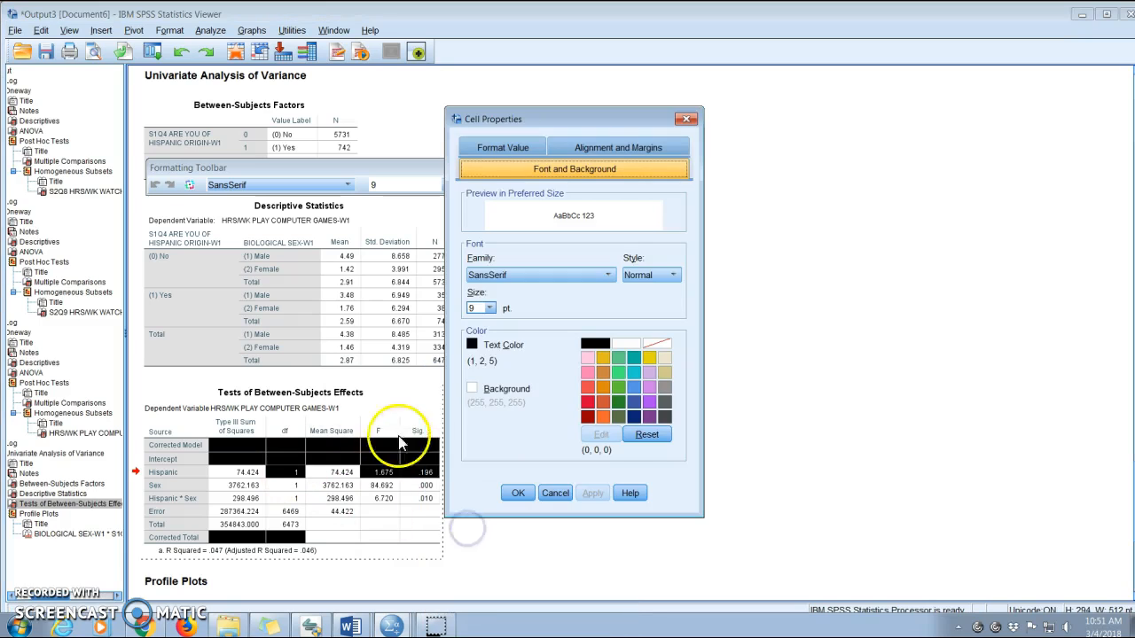
click(471, 389)
click(593, 399)
click(518, 493)
click(434, 483)
double_click(294, 485)
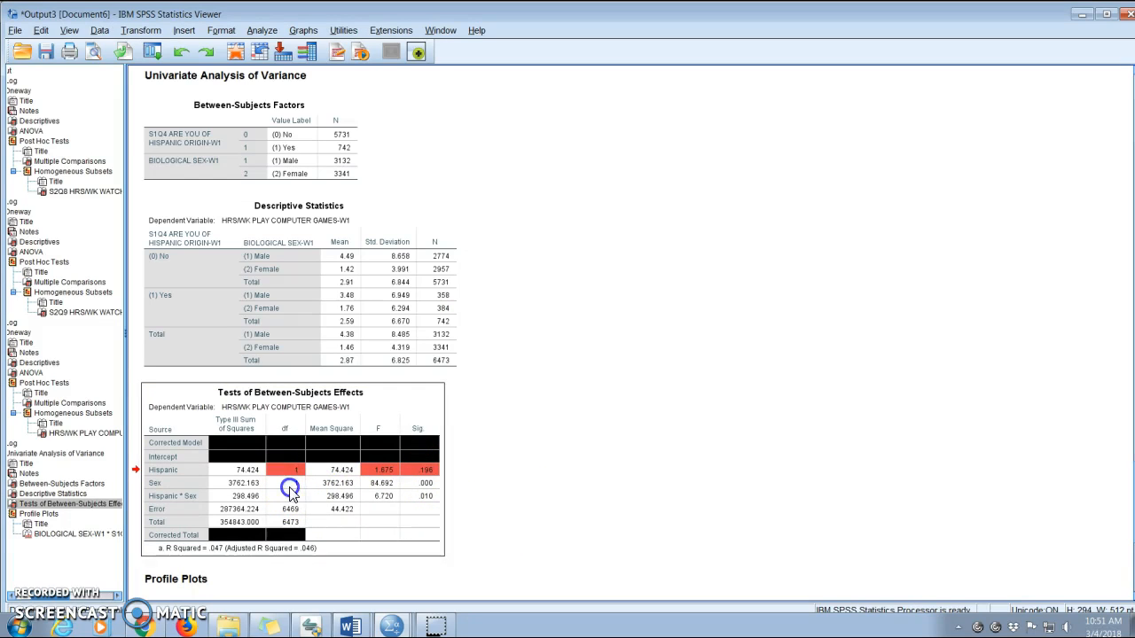
Fill the df, F and Sig cells of the Sex and Hispanic * Sex rows with a green background.
click(295, 487)
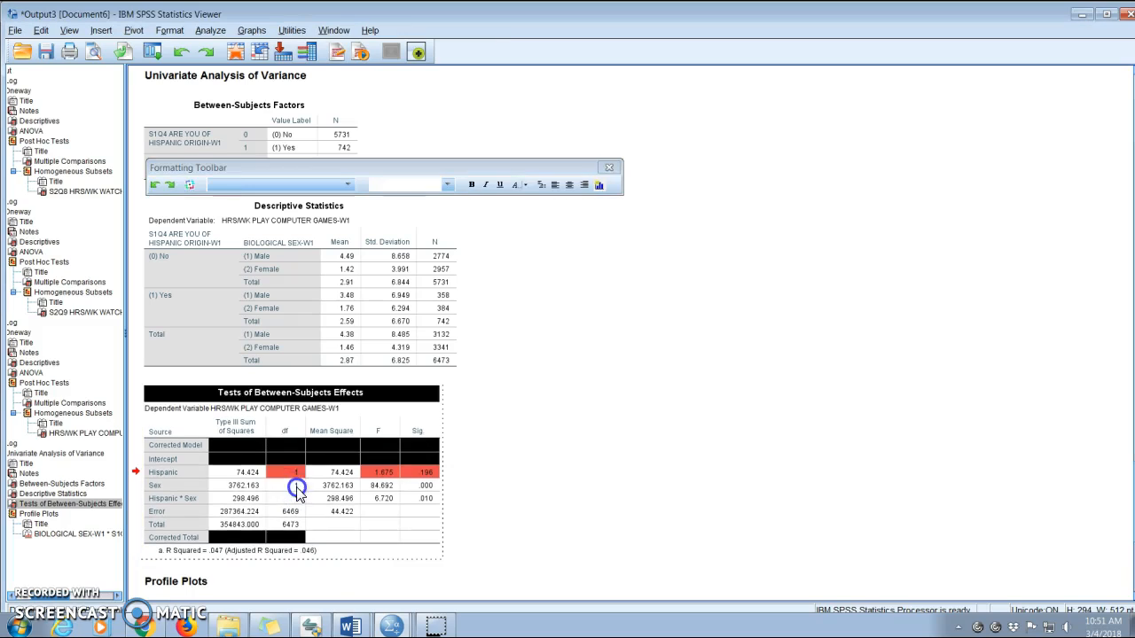
click(379, 488)
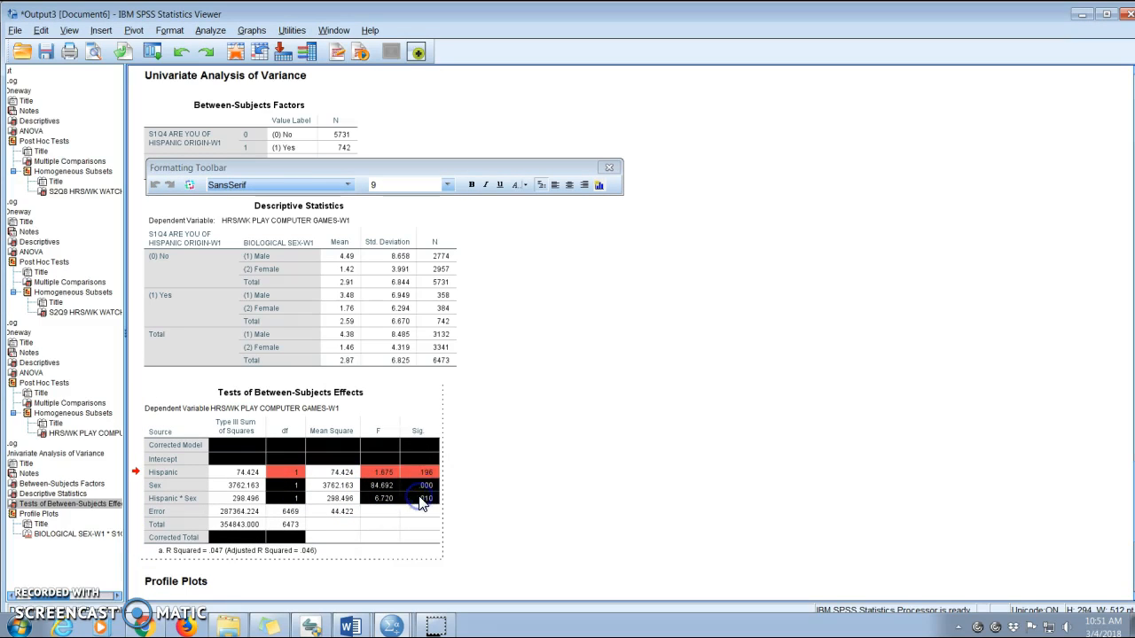
right_click(422, 503)
click(455, 525)
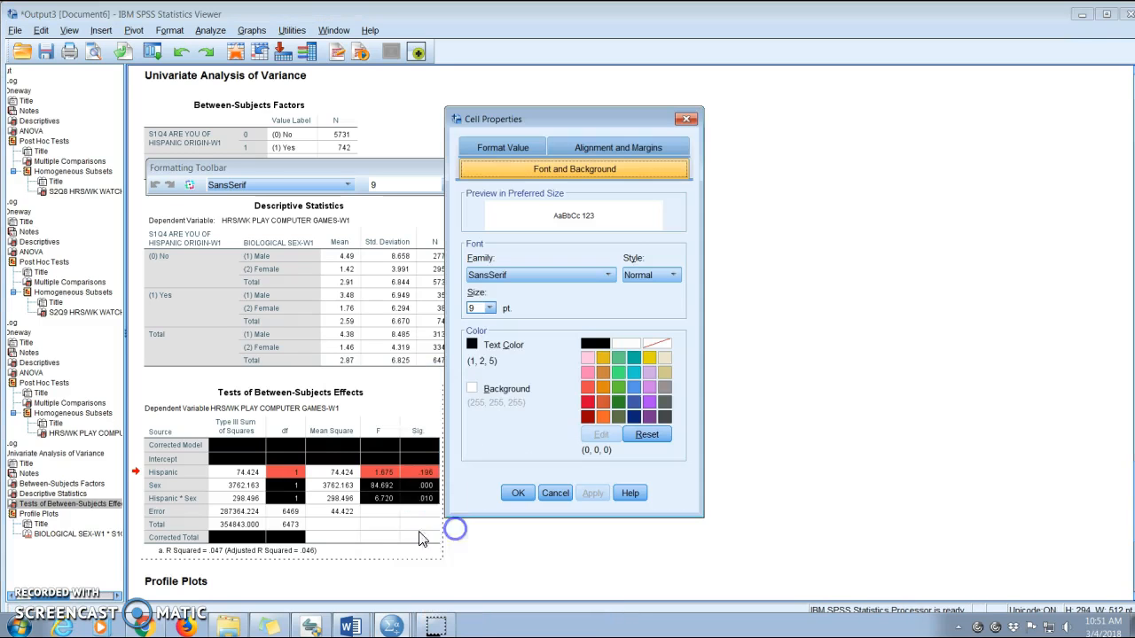
click(472, 388)
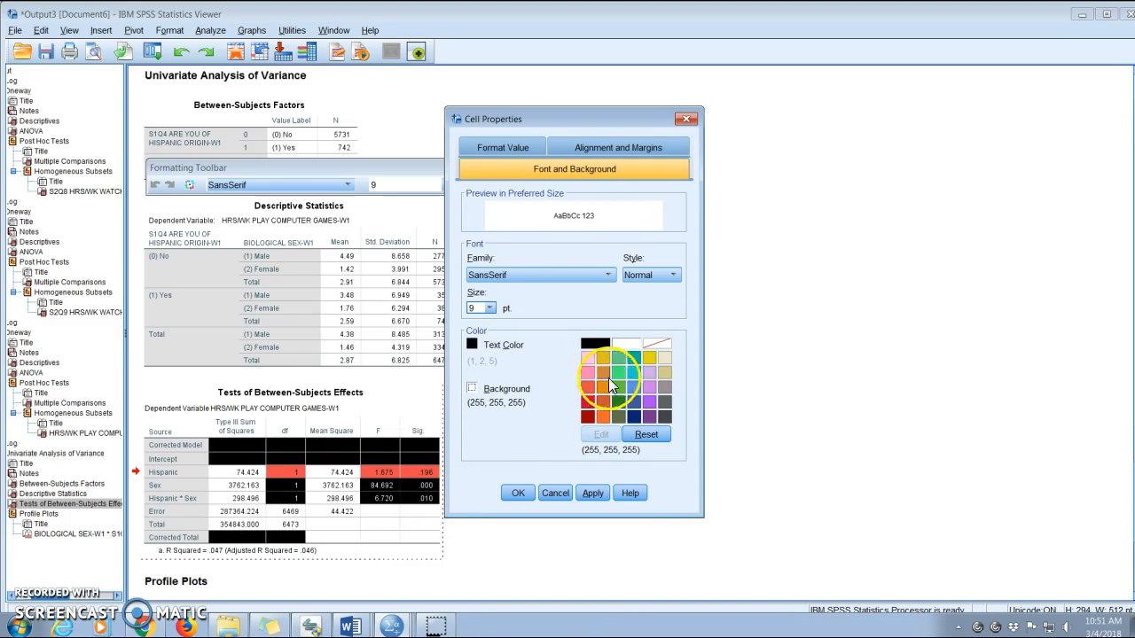
click(618, 372)
click(518, 493)
click(558, 509)
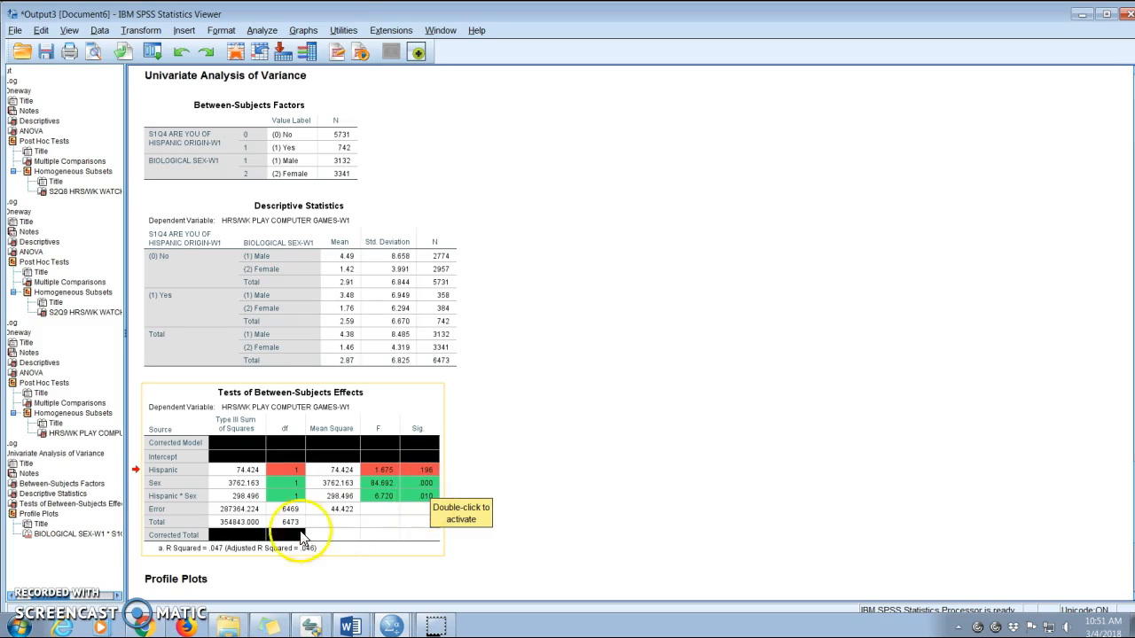
Give the Error row's df cell in the effects table a purple background.
click(280, 512)
double_click(280, 512)
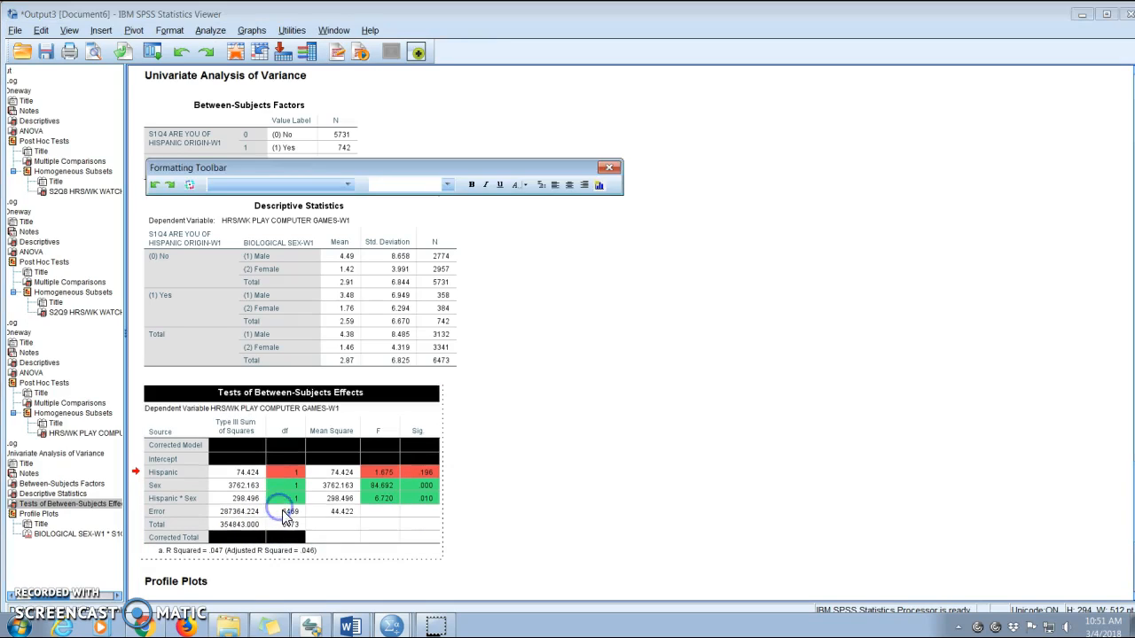
right_click(285, 516)
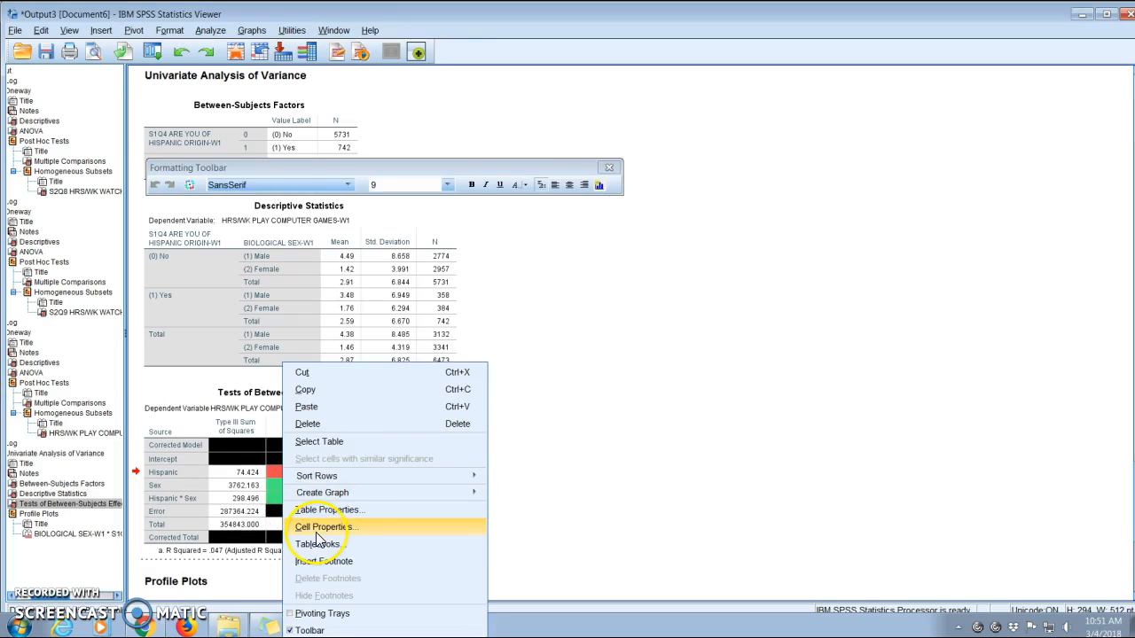
click(318, 530)
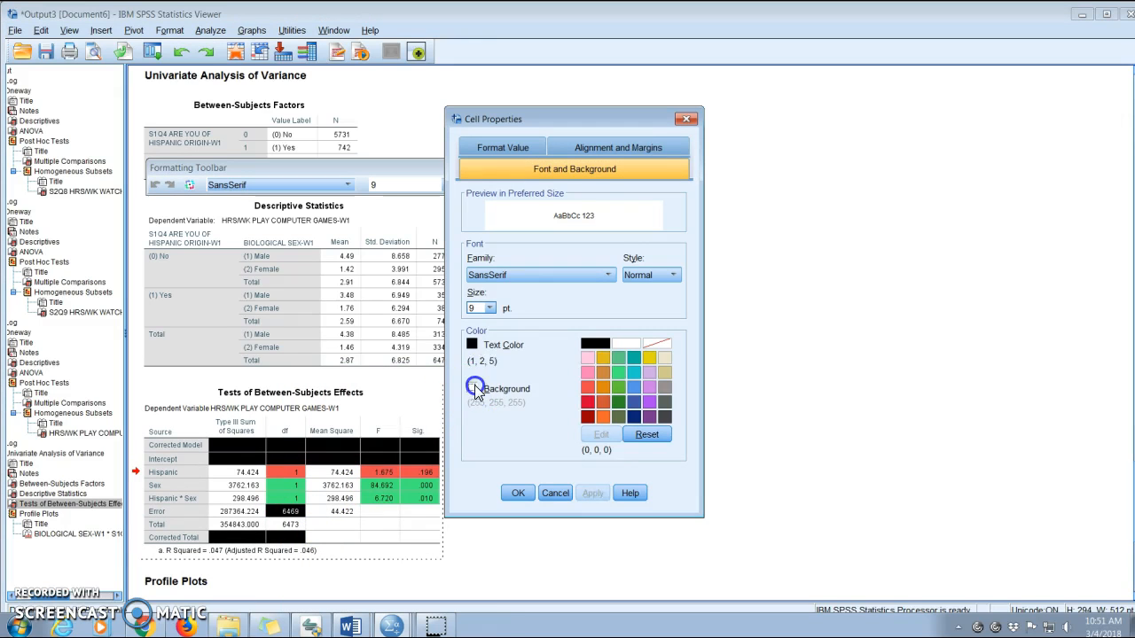
click(471, 388)
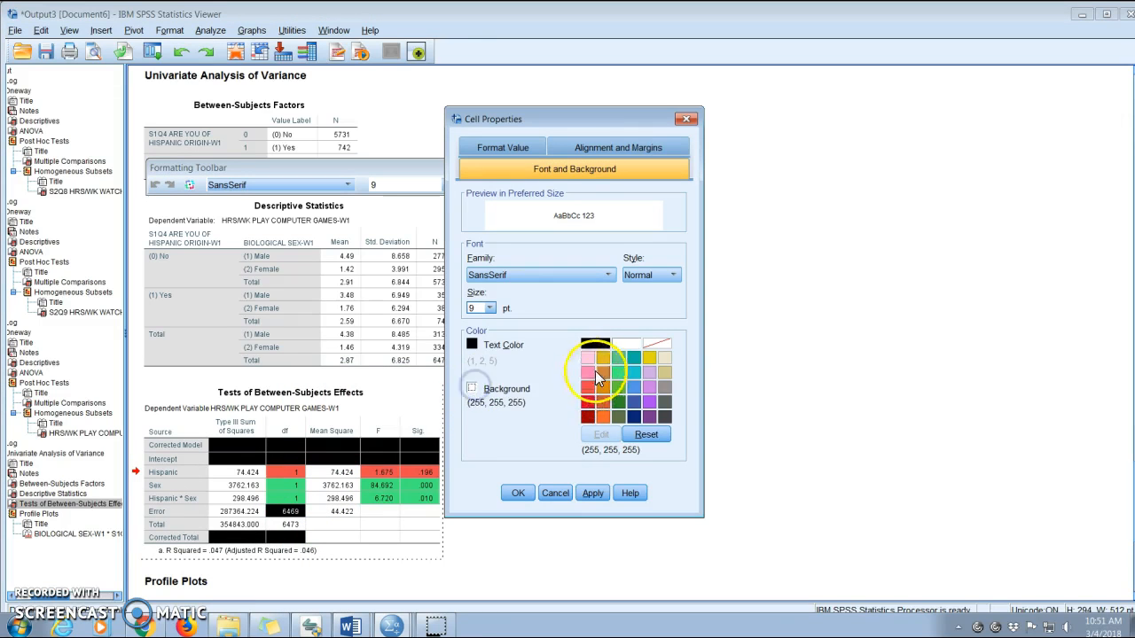
click(650, 402)
click(517, 493)
click(656, 479)
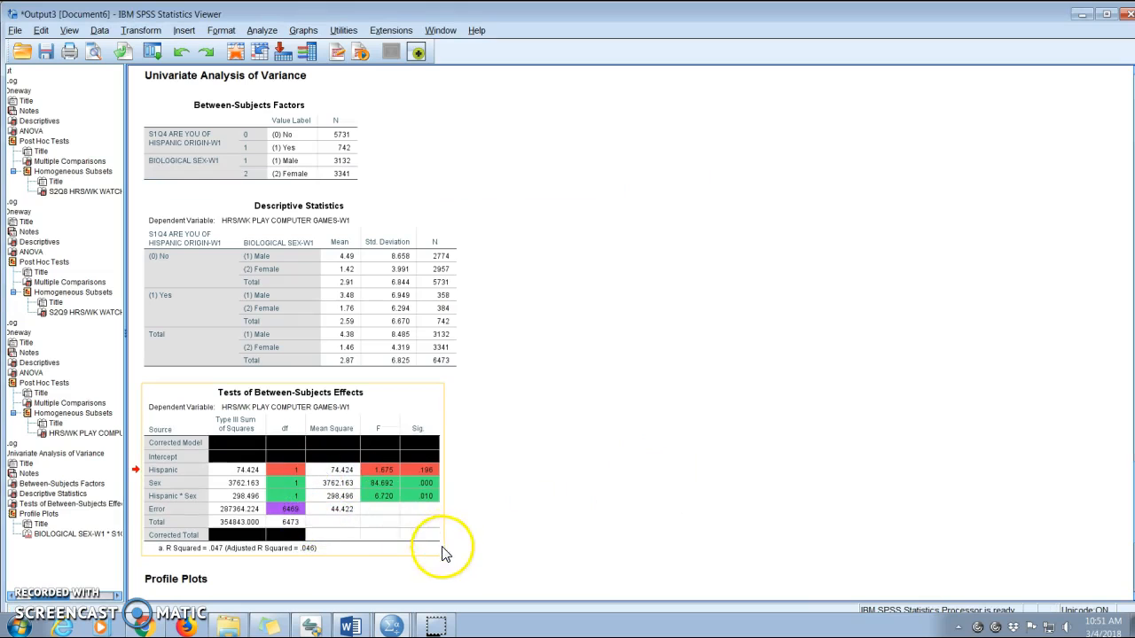
Switch to the Word assignment document and paste the interpretation of the ethnicity effect under question 4.
mouse_move(355, 630)
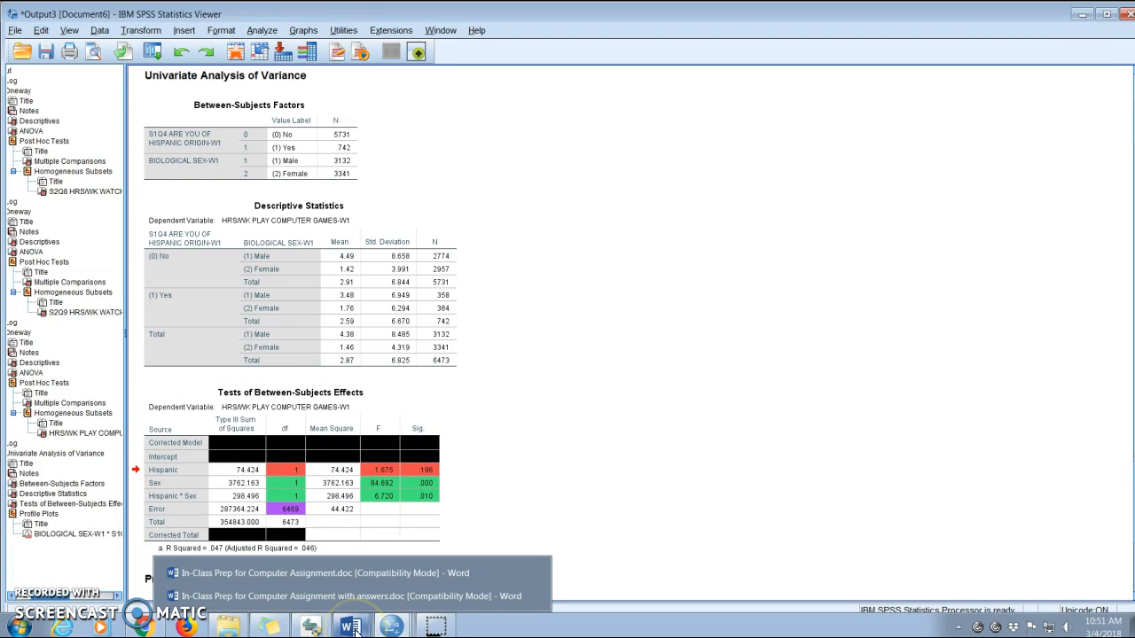
click(349, 574)
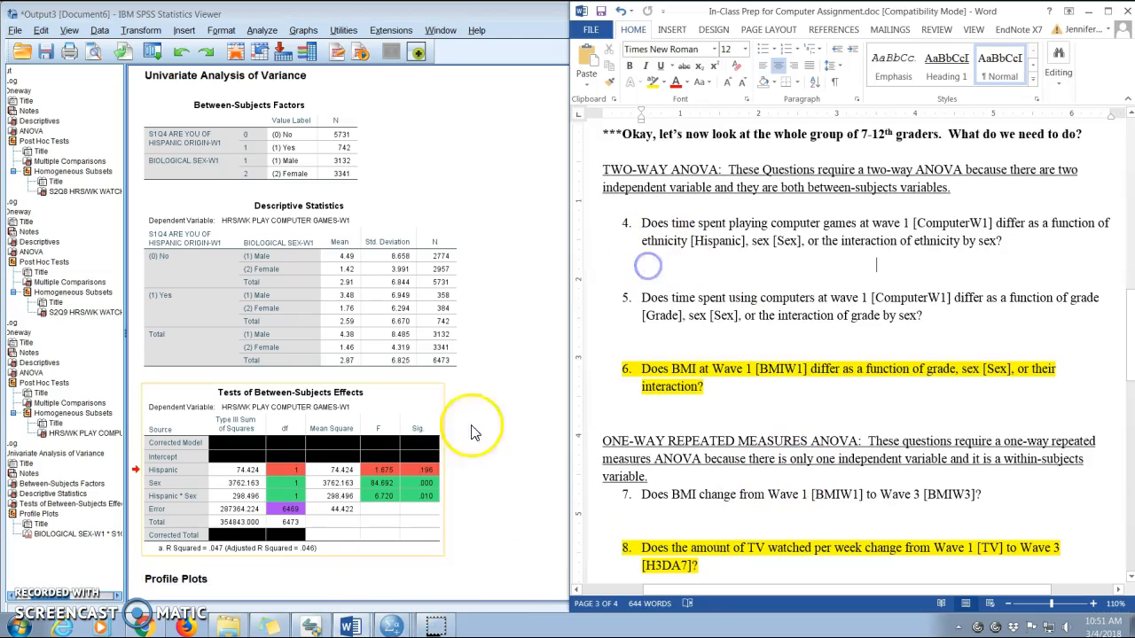
text(There is not a significant effect of ethnicity on time spent playing computer games, F(1,6469)=1.68, p>.05.)
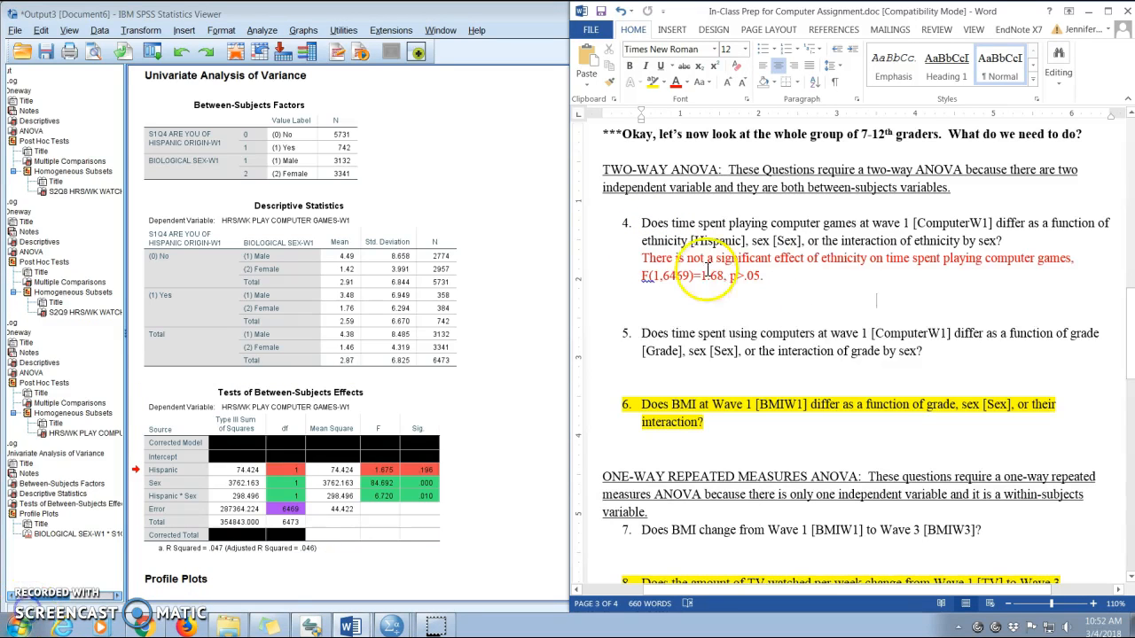
triple_click(700, 260)
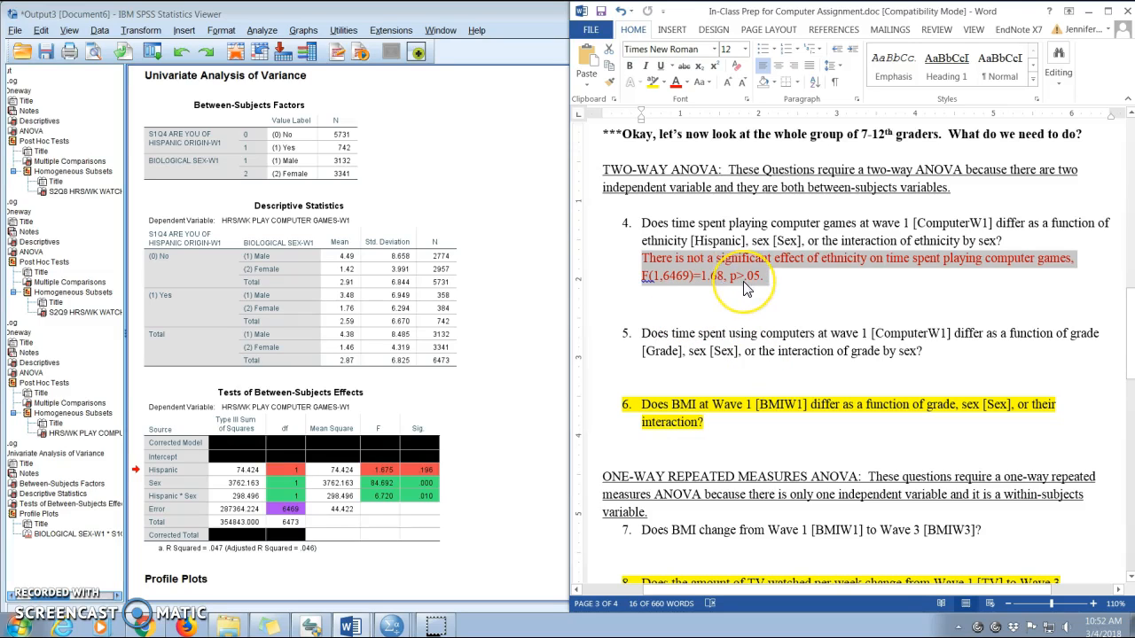
Add the sex effect interpretation beneath it and select its sentence comparing boys' and girls' mean hours.
click(430, 478)
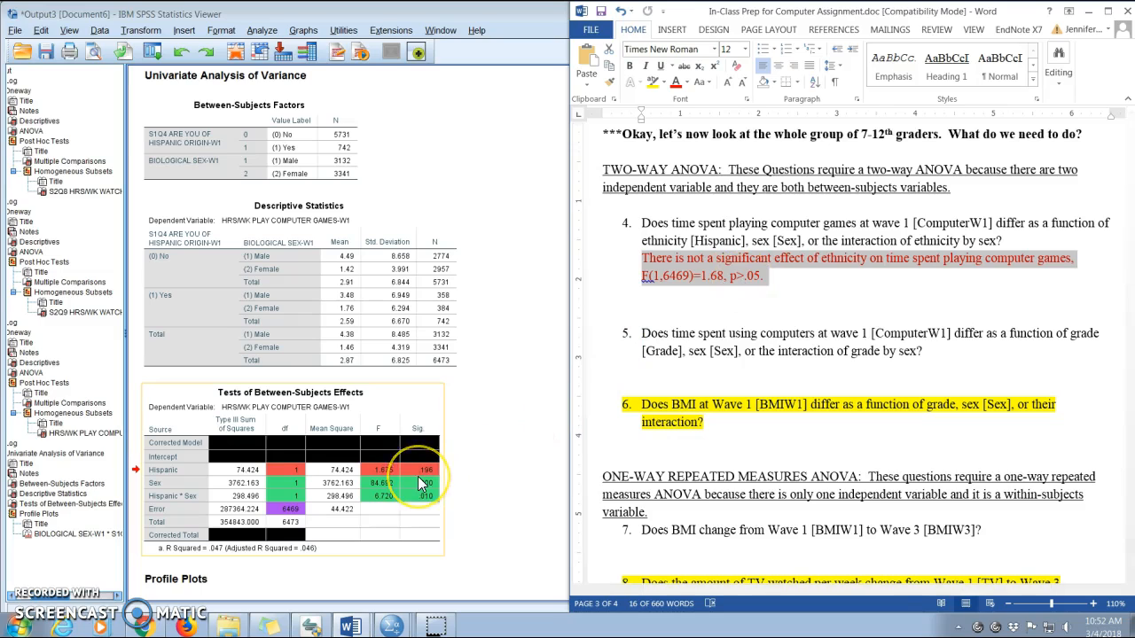
click(31, 619)
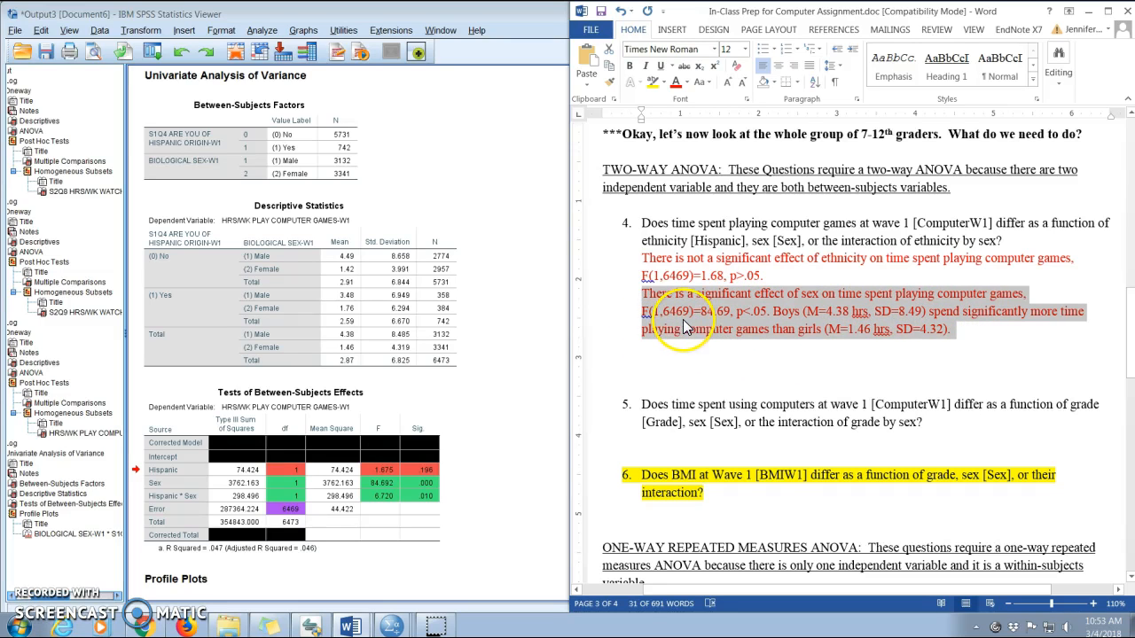
click(353, 512)
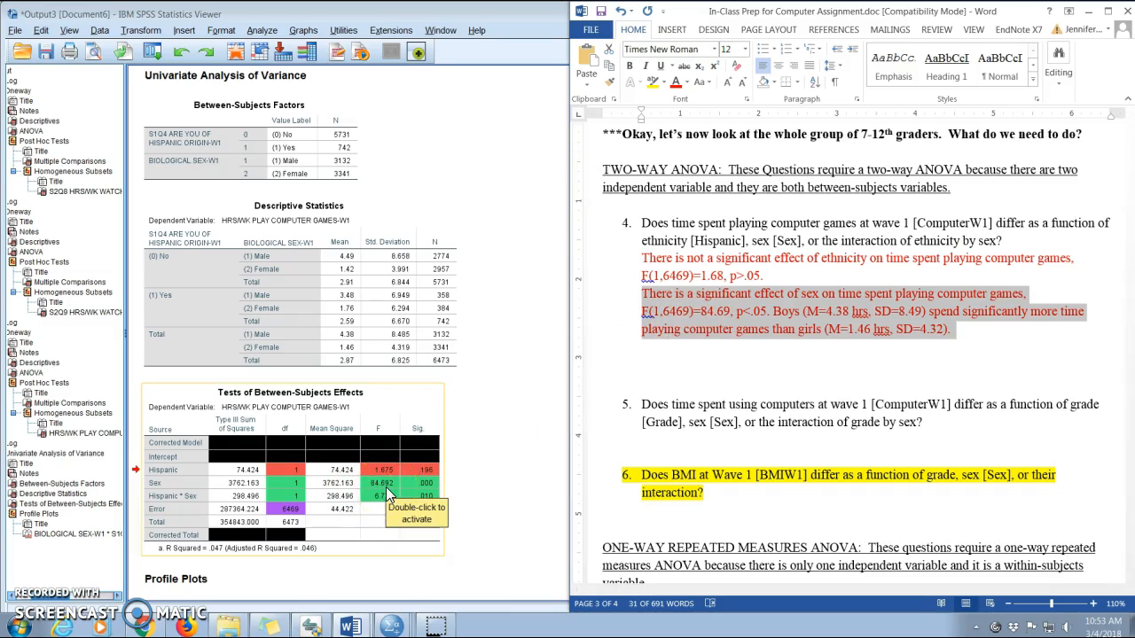
click(424, 492)
click(774, 315)
drag(774, 316, 971, 332)
click(972, 333)
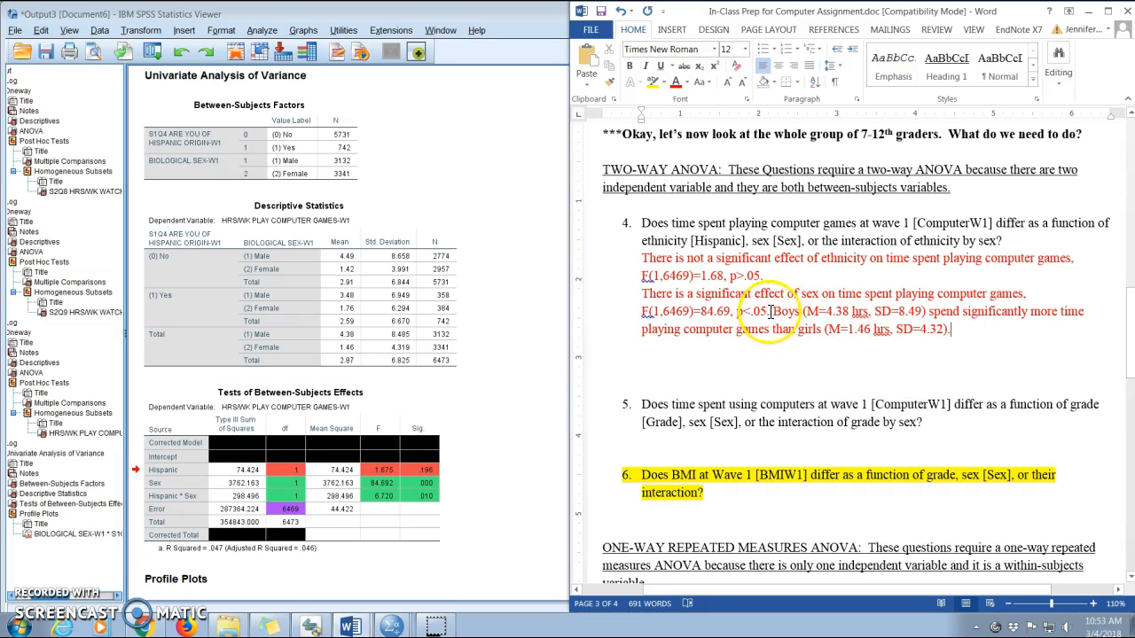
drag(771, 311, 973, 332)
Set the text colour of the Total (1) Male mean and standard deviation cells in Descriptive Statistics to light tan.
click(328, 163)
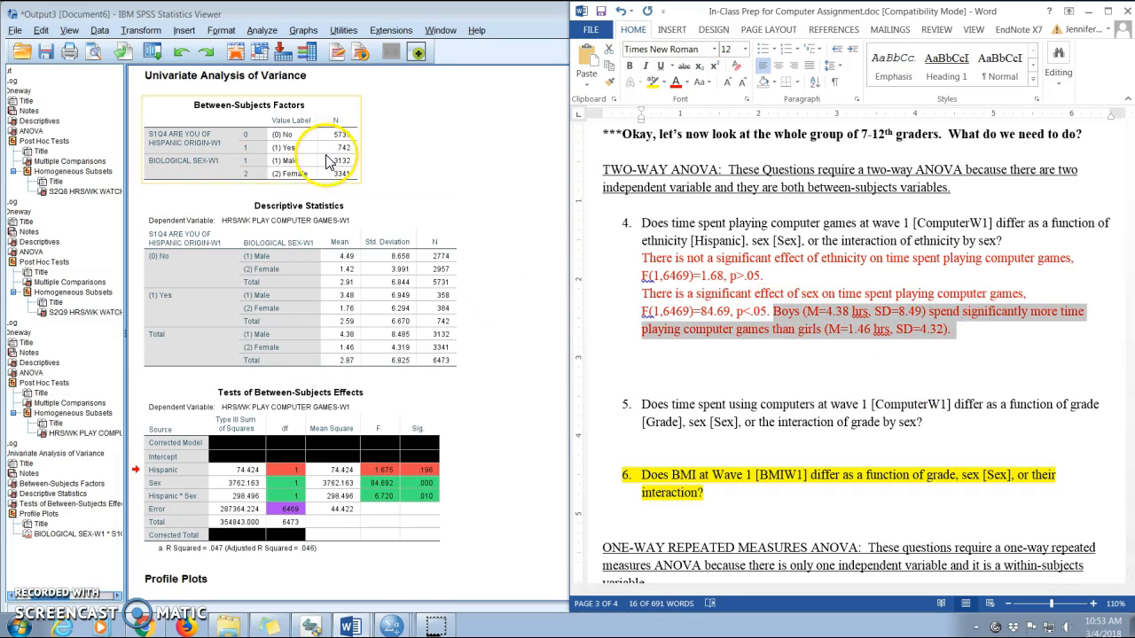
click(347, 281)
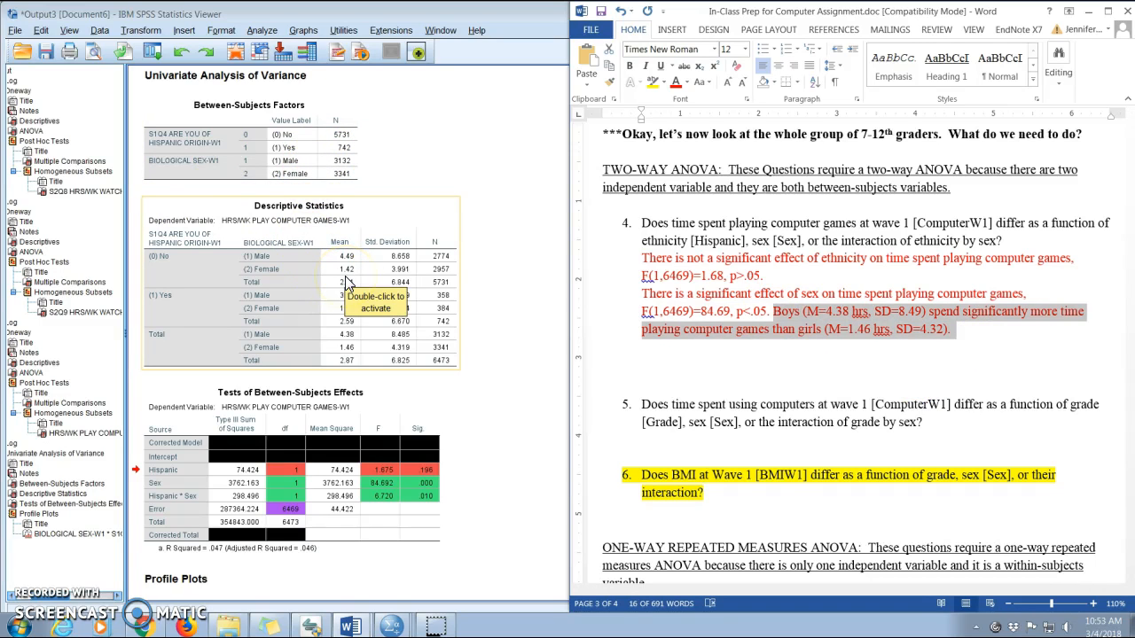
double_click(347, 282)
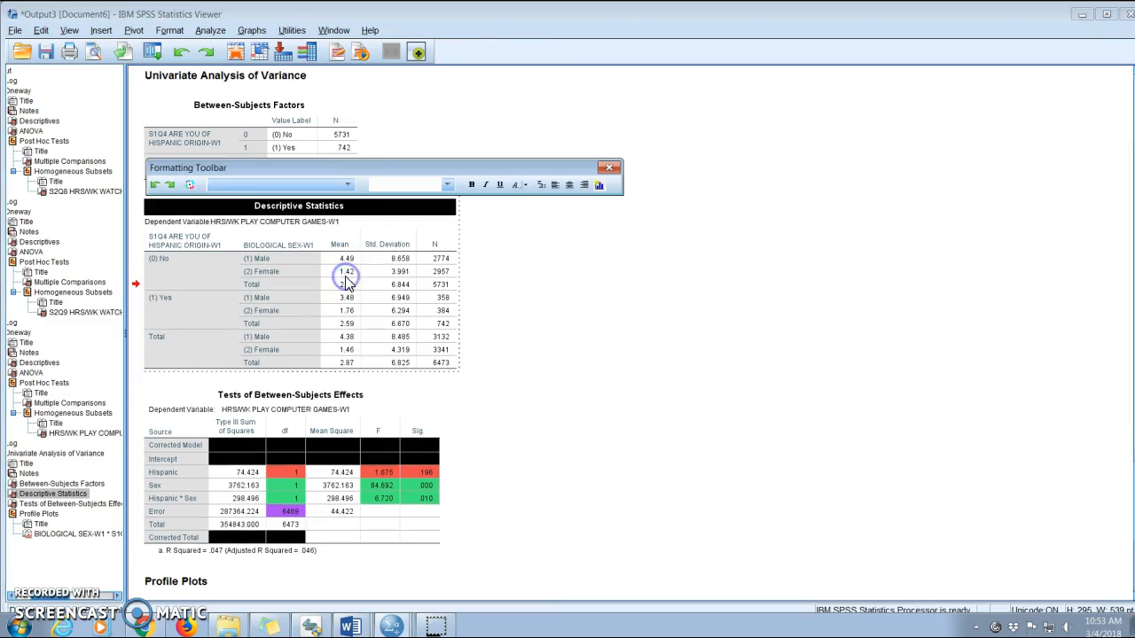
double_click(344, 275)
click(343, 339)
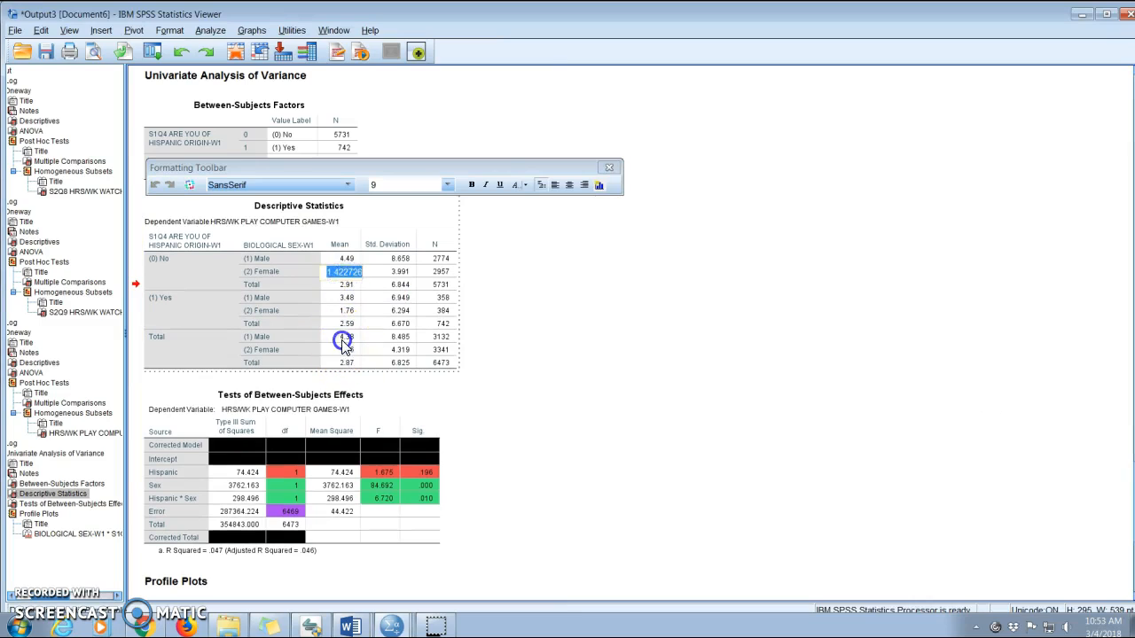
click(346, 352)
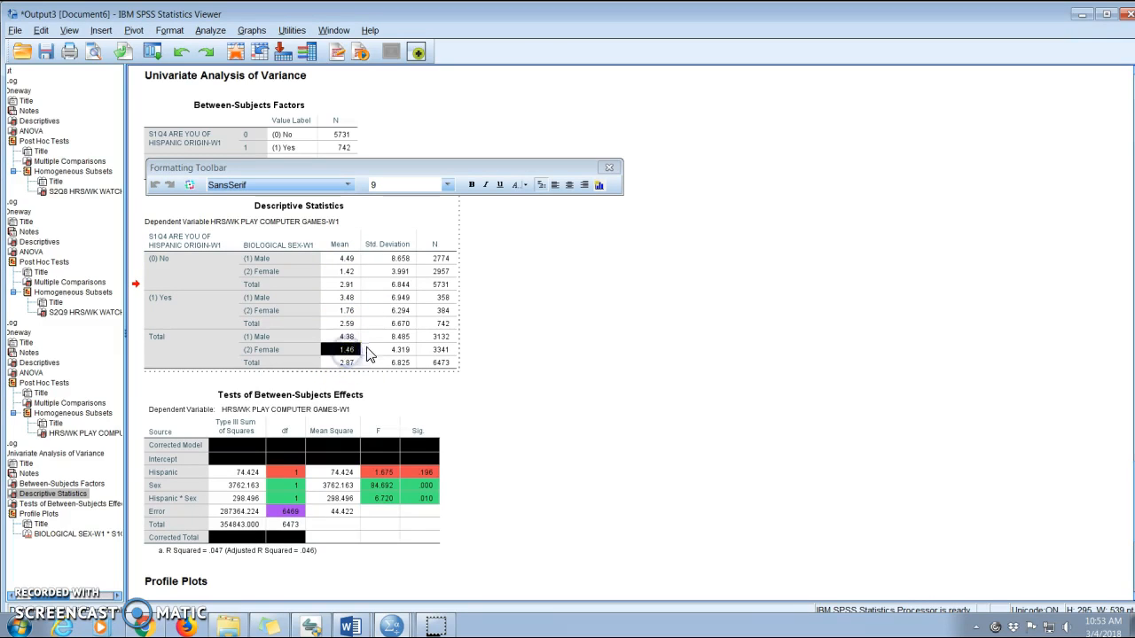
click(351, 337)
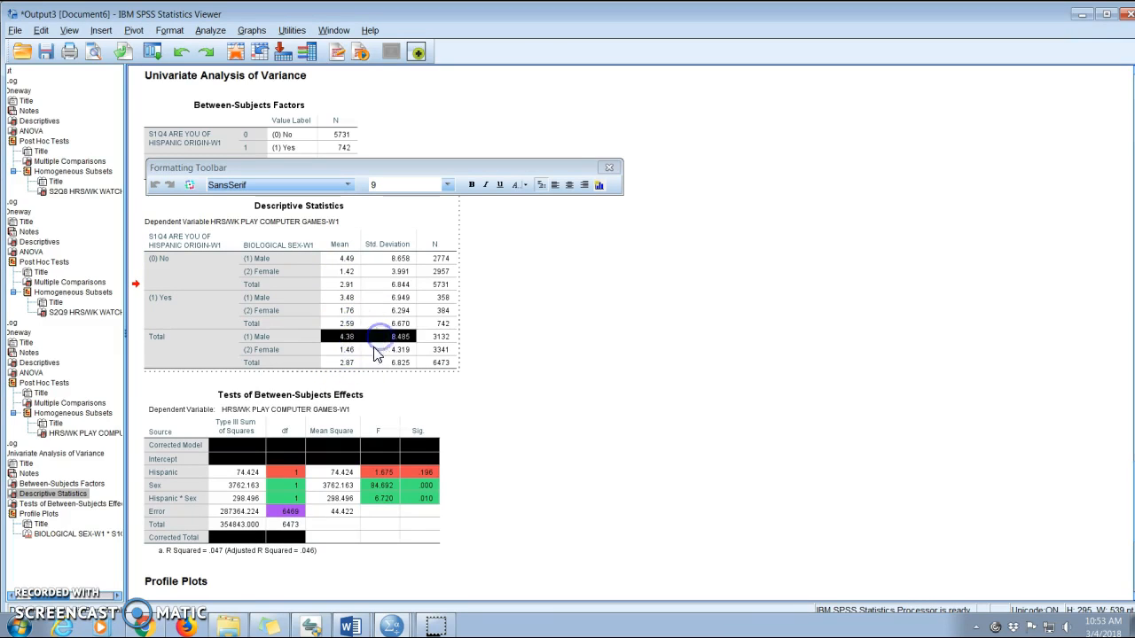
right_click(372, 346)
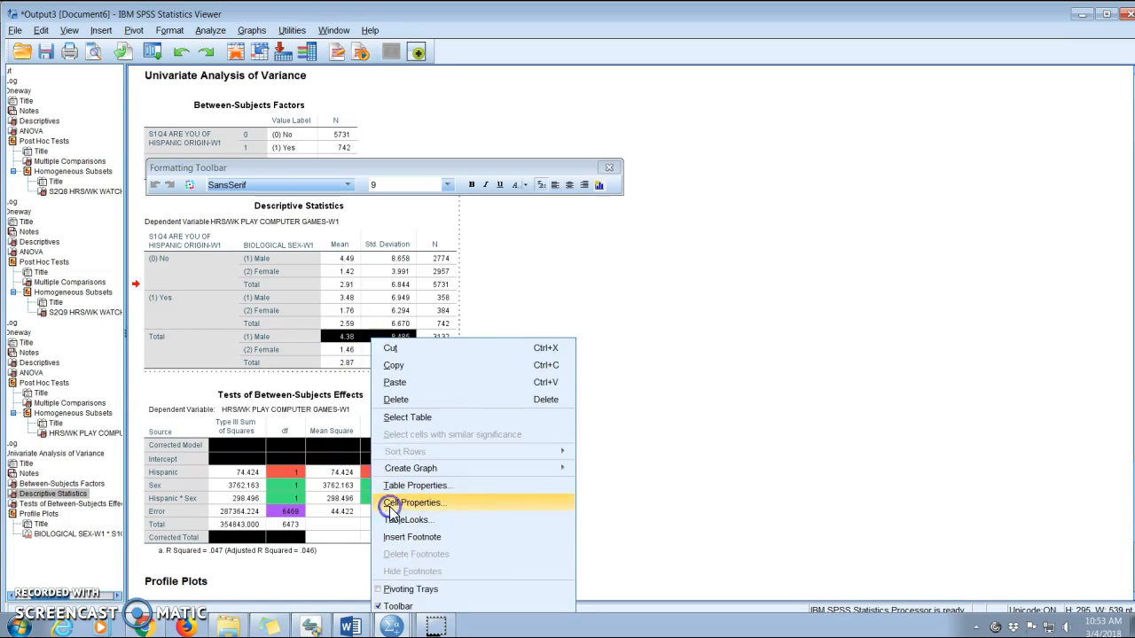
click(389, 507)
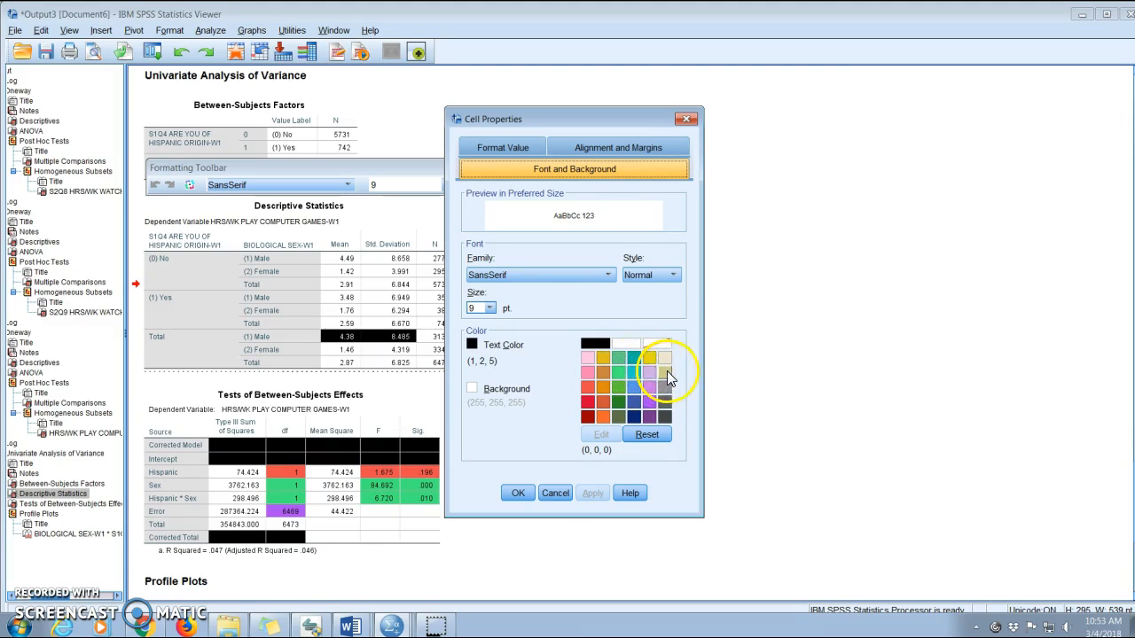
click(663, 374)
click(518, 492)
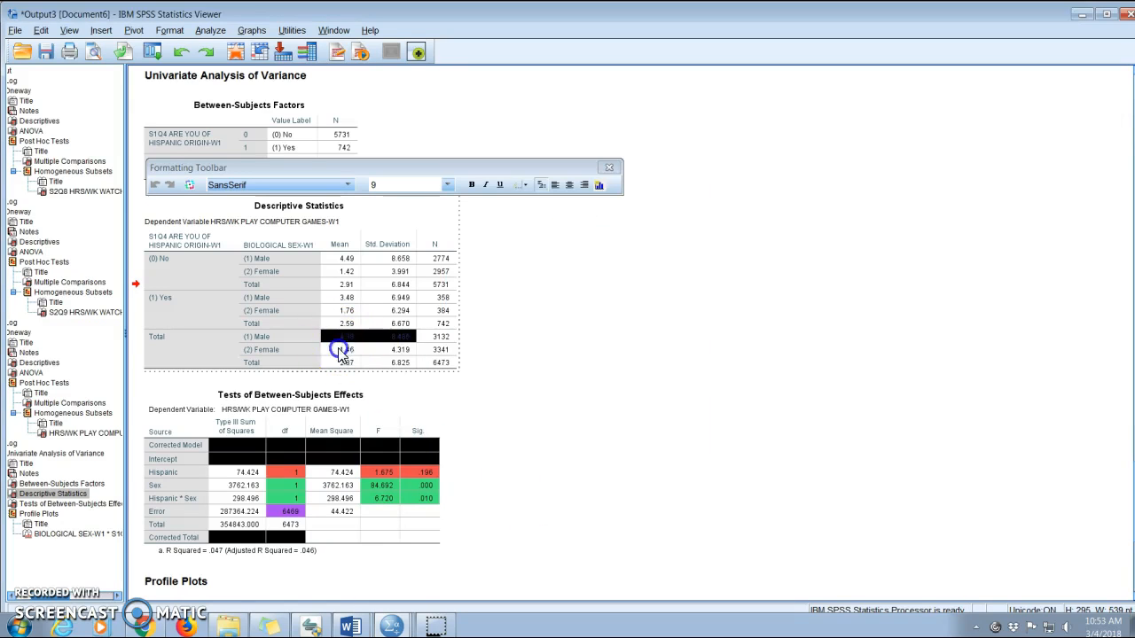
Give the Total (1) Male mean and standard deviation cells a yellow background with black text.
click(343, 350)
click(340, 337)
shift+click(393, 339)
right_click(395, 344)
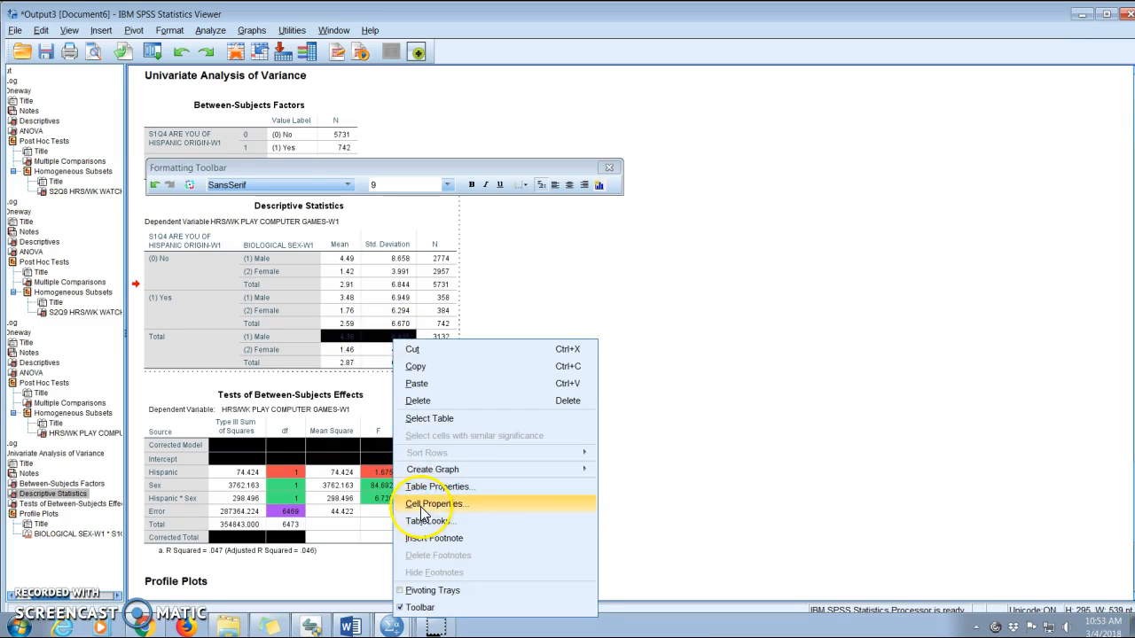
click(417, 504)
click(595, 343)
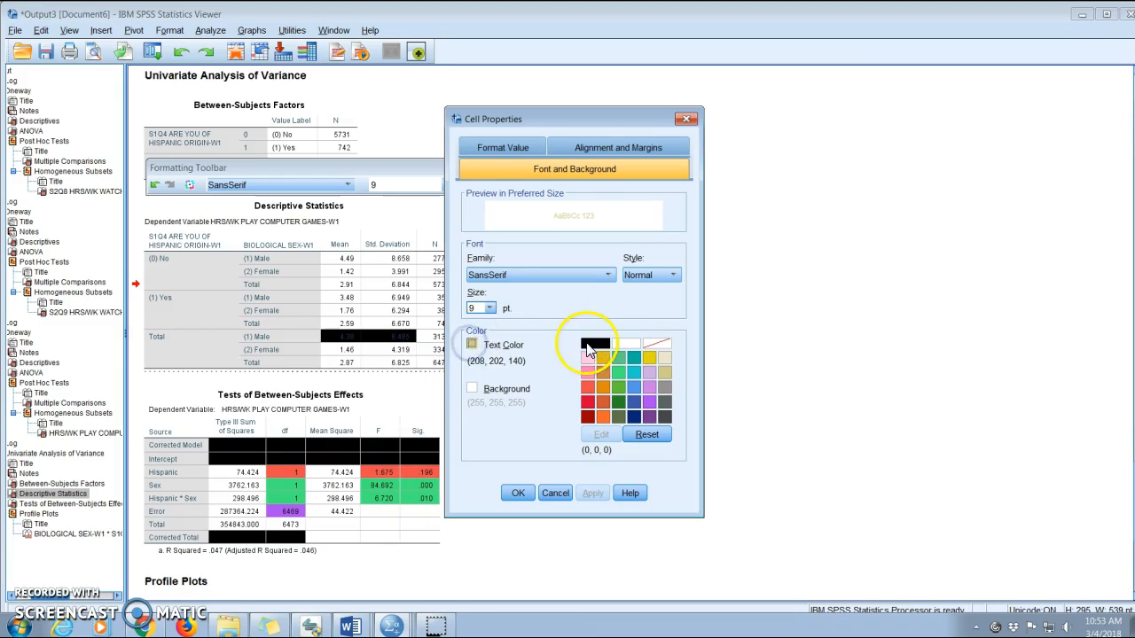
click(471, 344)
click(471, 388)
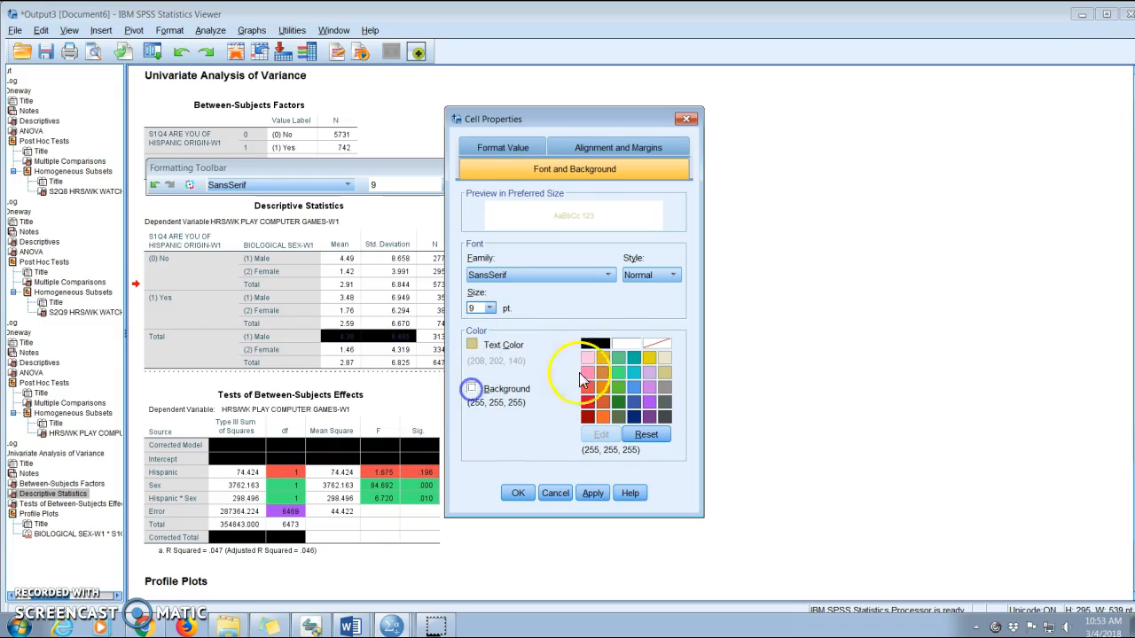
click(650, 357)
click(471, 344)
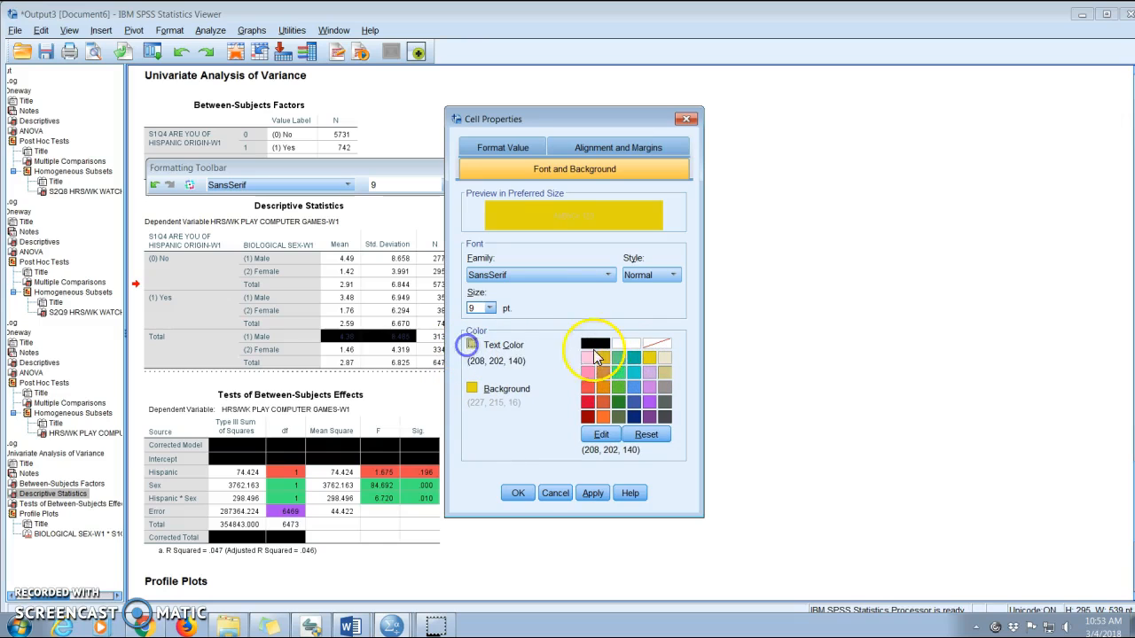
click(595, 343)
click(516, 493)
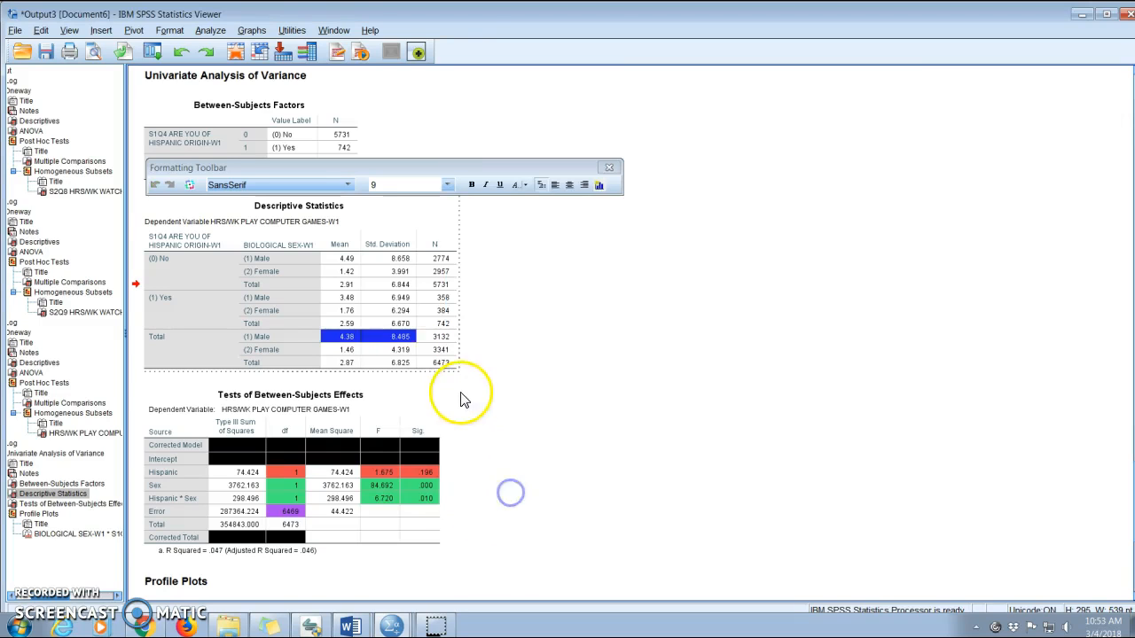
Set the text of the Total (2) Female mean and standard deviation cells to teal.
click(462, 389)
double_click(357, 353)
drag(357, 352, 388, 354)
right_click(388, 355)
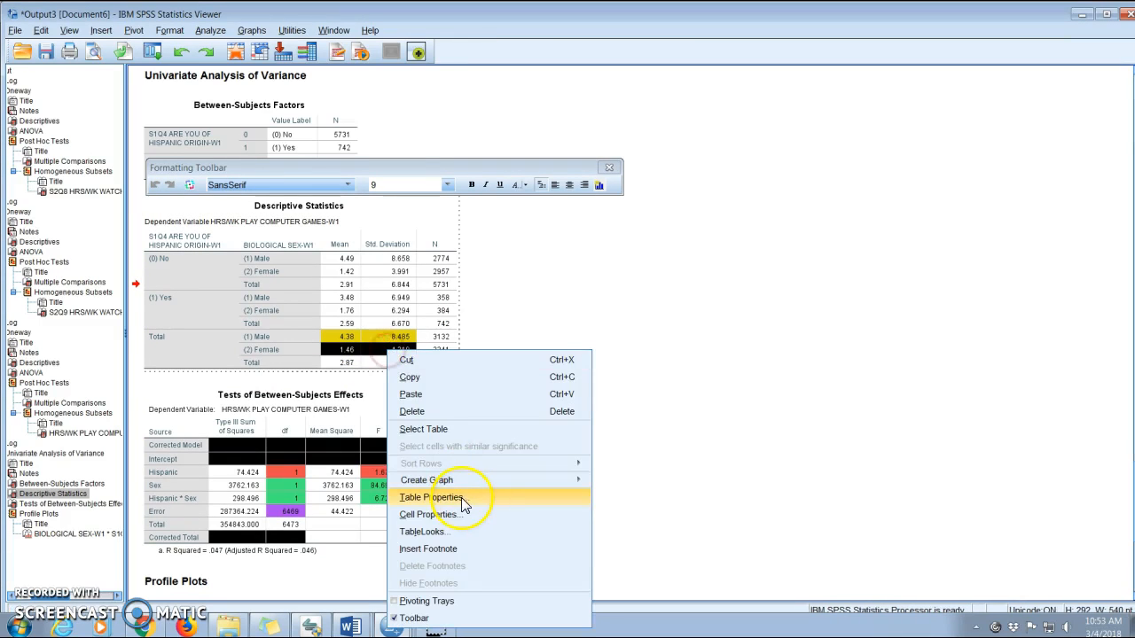
click(429, 514)
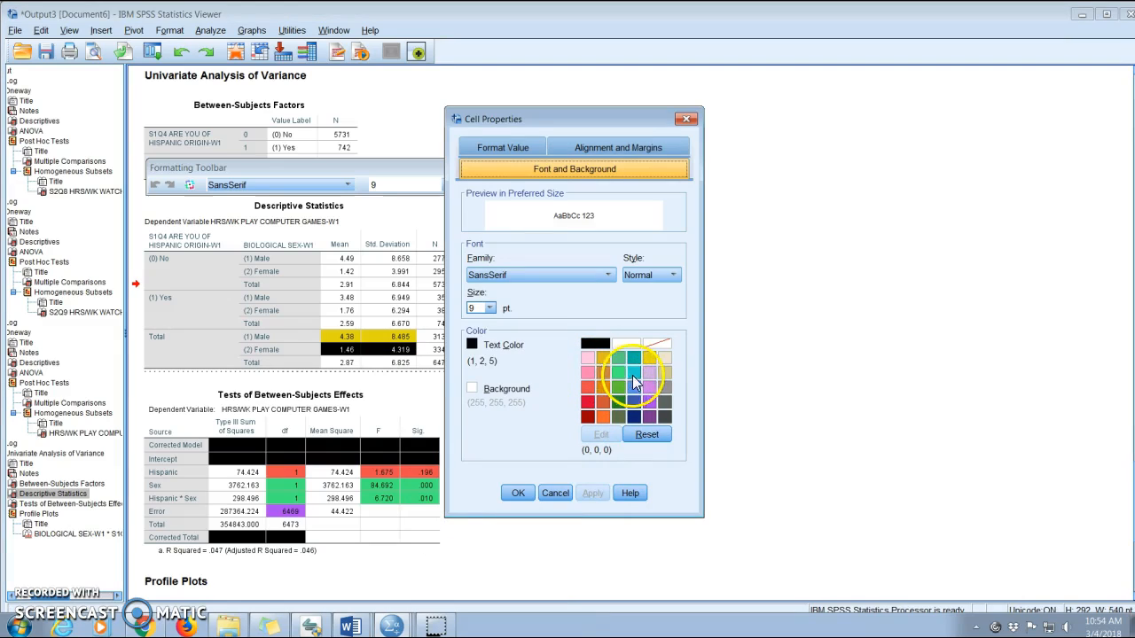
click(633, 373)
click(518, 493)
click(570, 469)
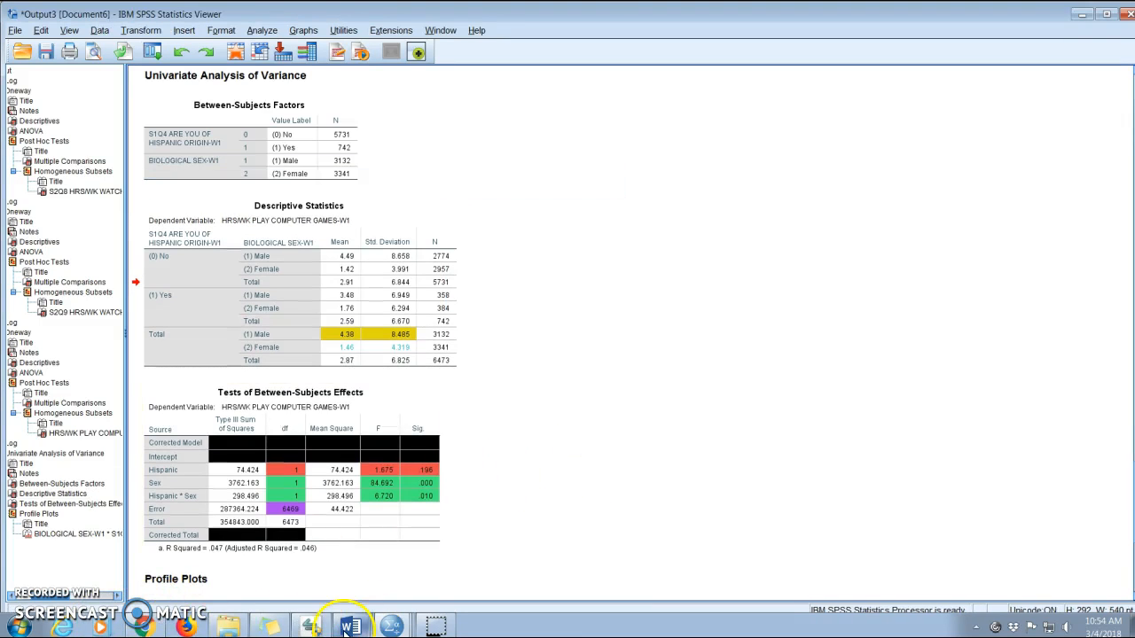
In the assignment document, finish the sex effect sentence with ", p<.05." and add the significant ethnicity x sex interaction sentence, F(1,6469)=6.72, p<.05.
mouse_move(345, 628)
click(398, 573)
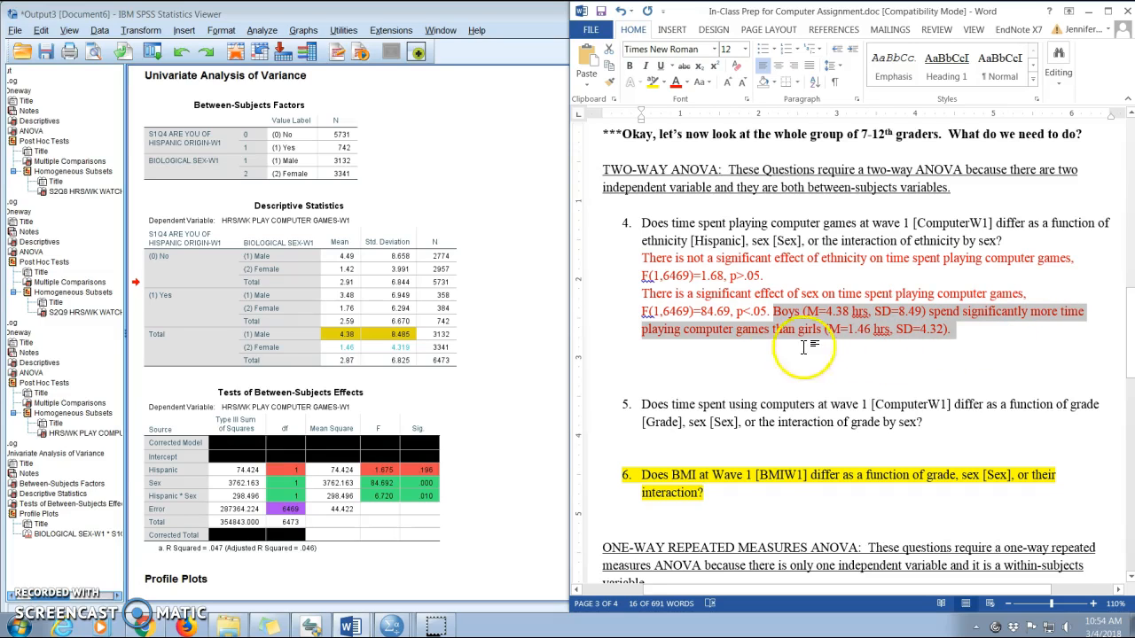
click(927, 330)
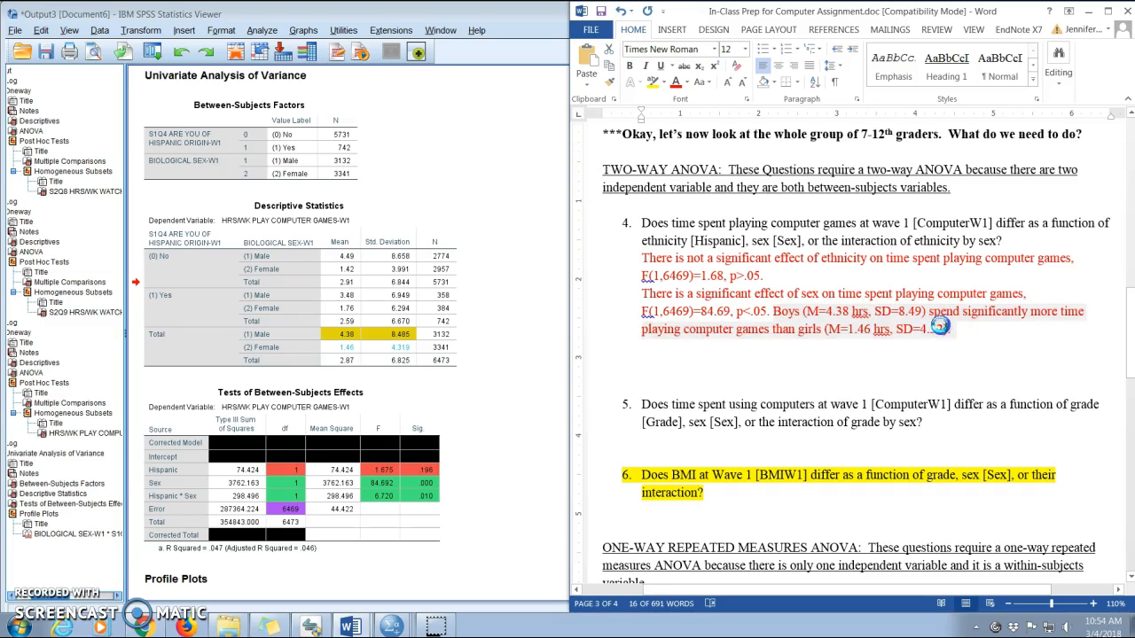
text(, p<.05.)
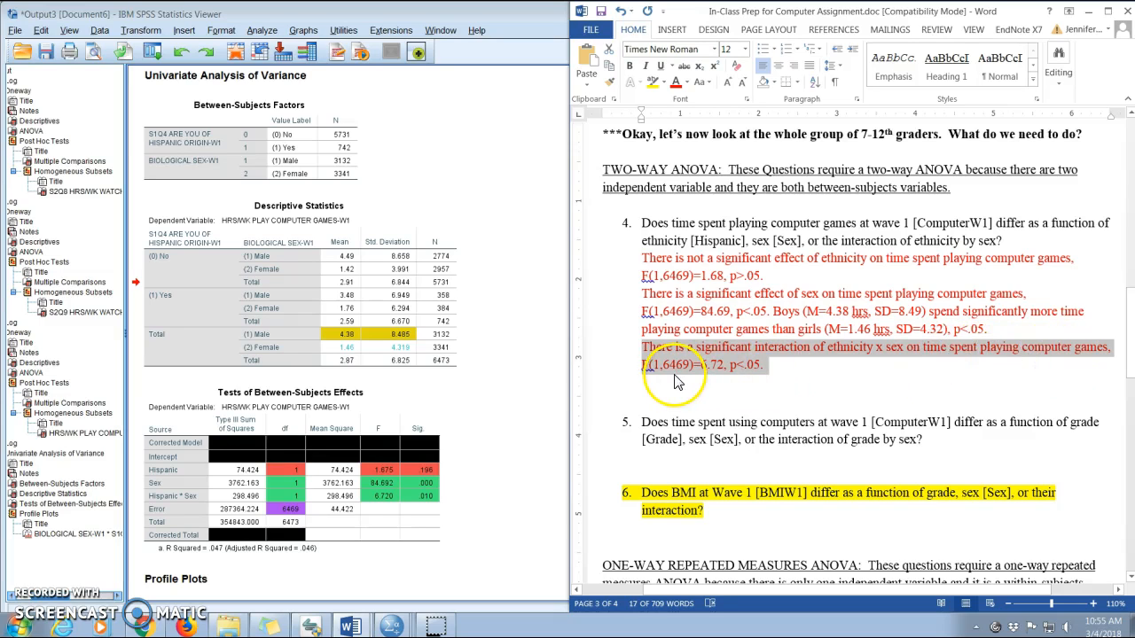
Copy the profile plot bar chart from the output and paste it beneath the interaction sentence in the document.
click(452, 456)
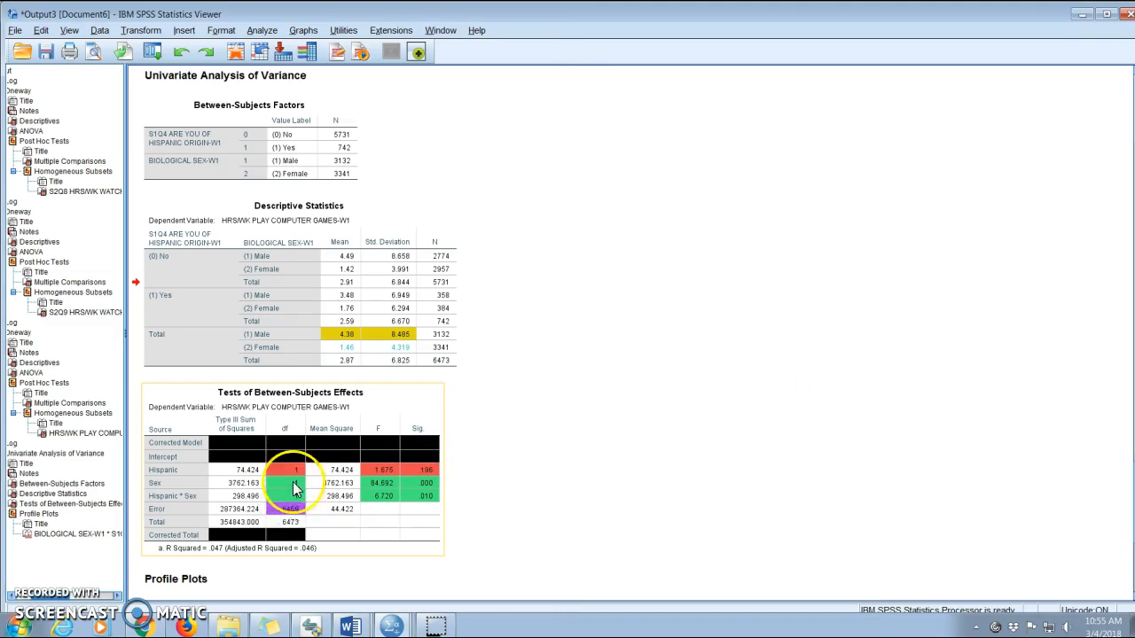
mouse_move(350, 626)
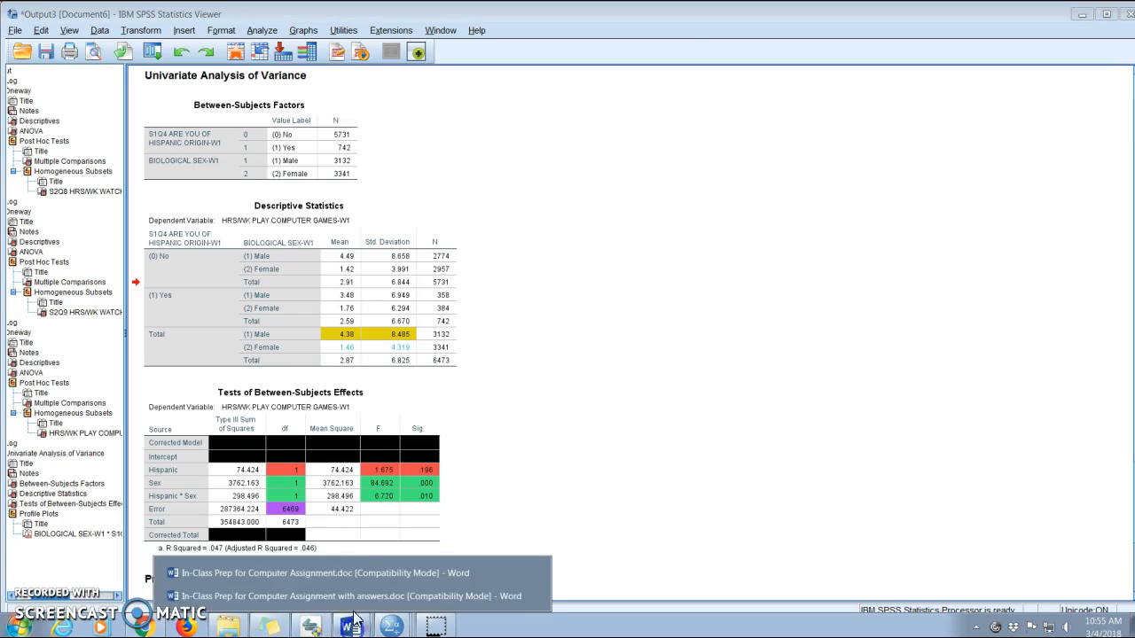
click(344, 584)
click(417, 461)
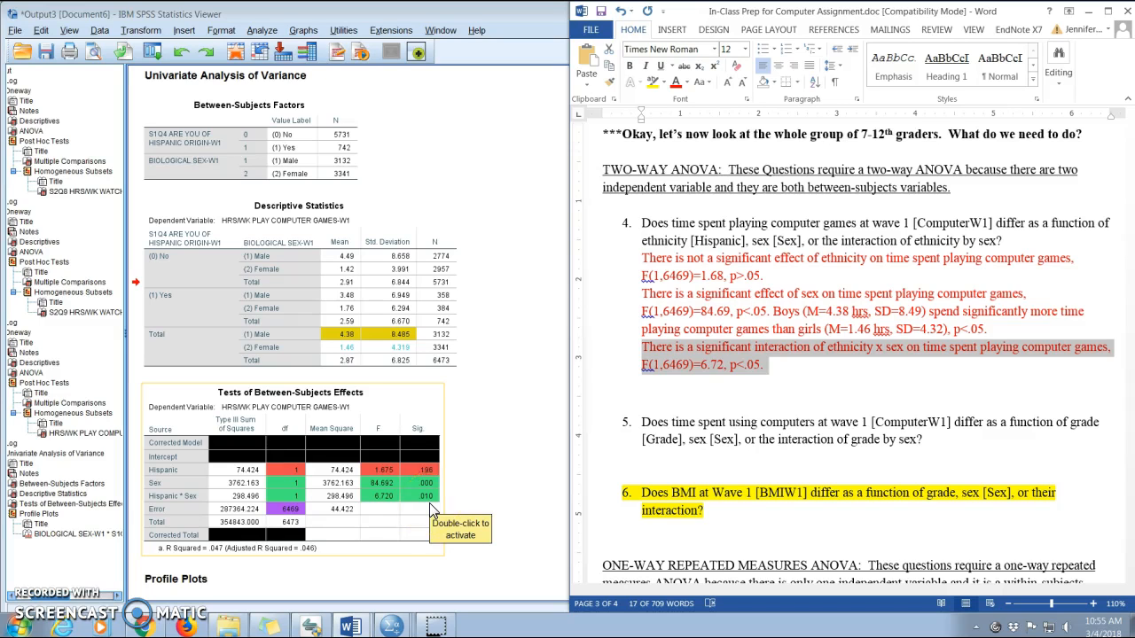
click(680, 398)
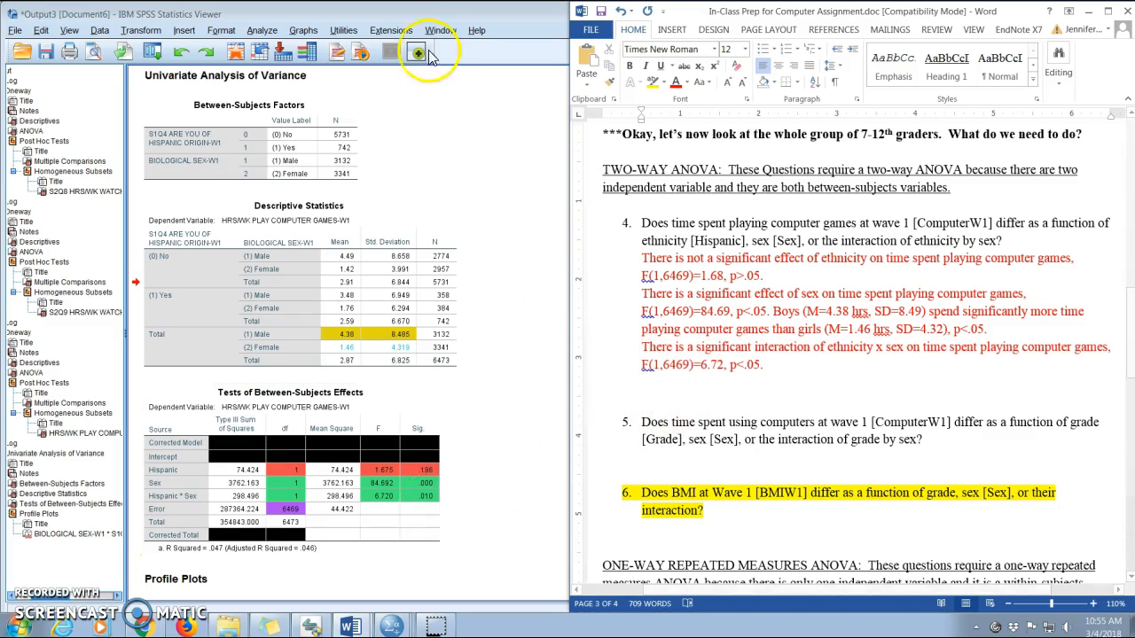
click(429, 56)
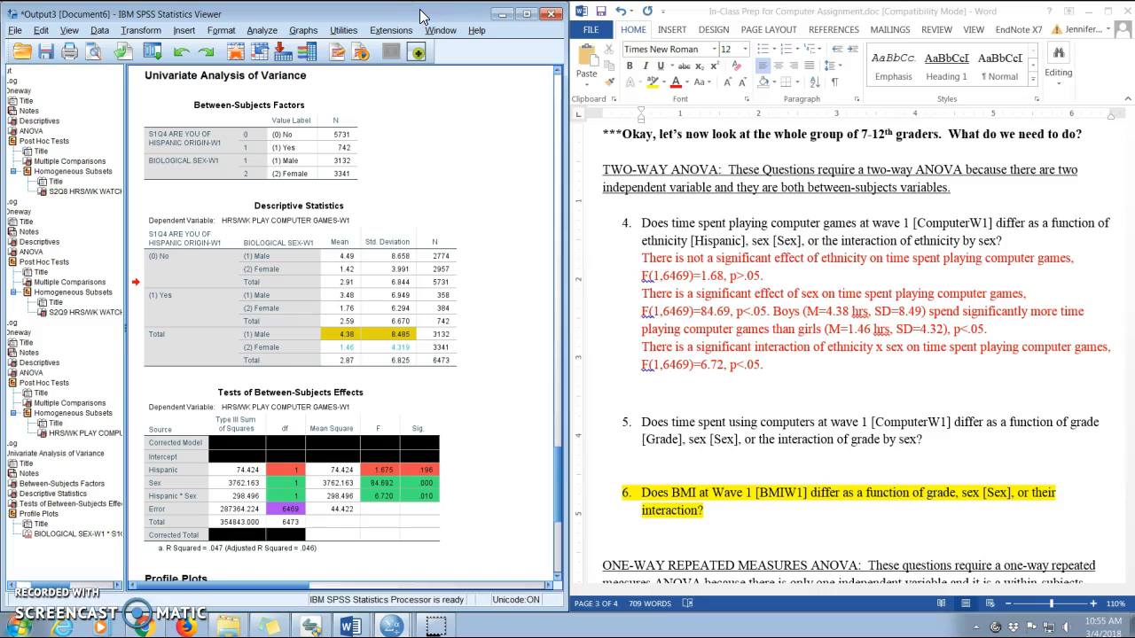
scroll(502, 418, down, 5)
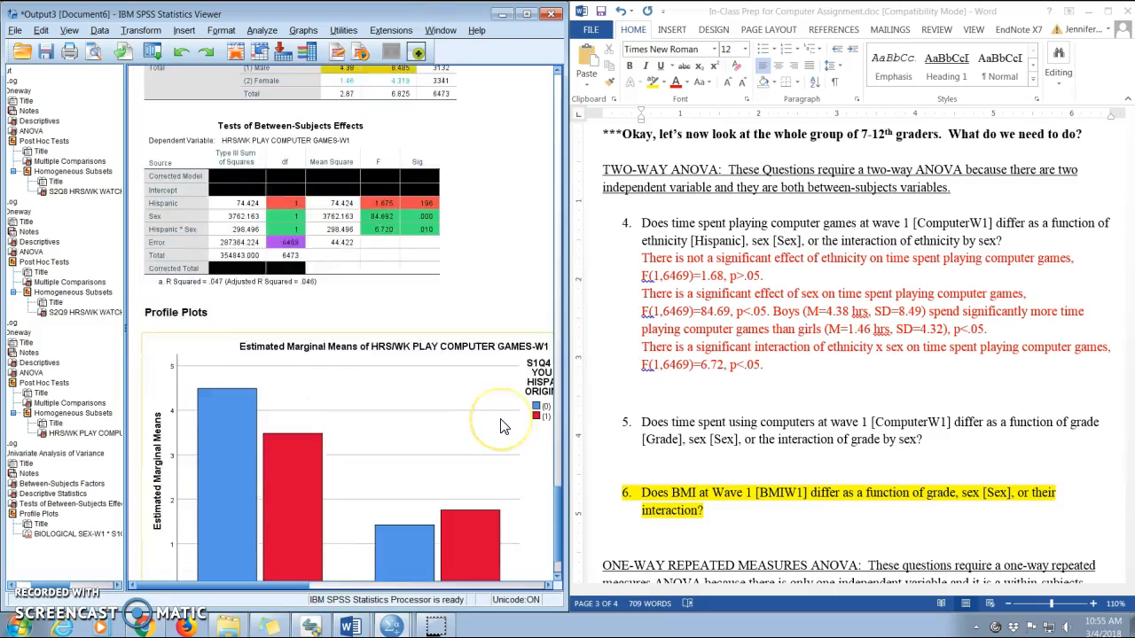
scroll(502, 427, down, 1)
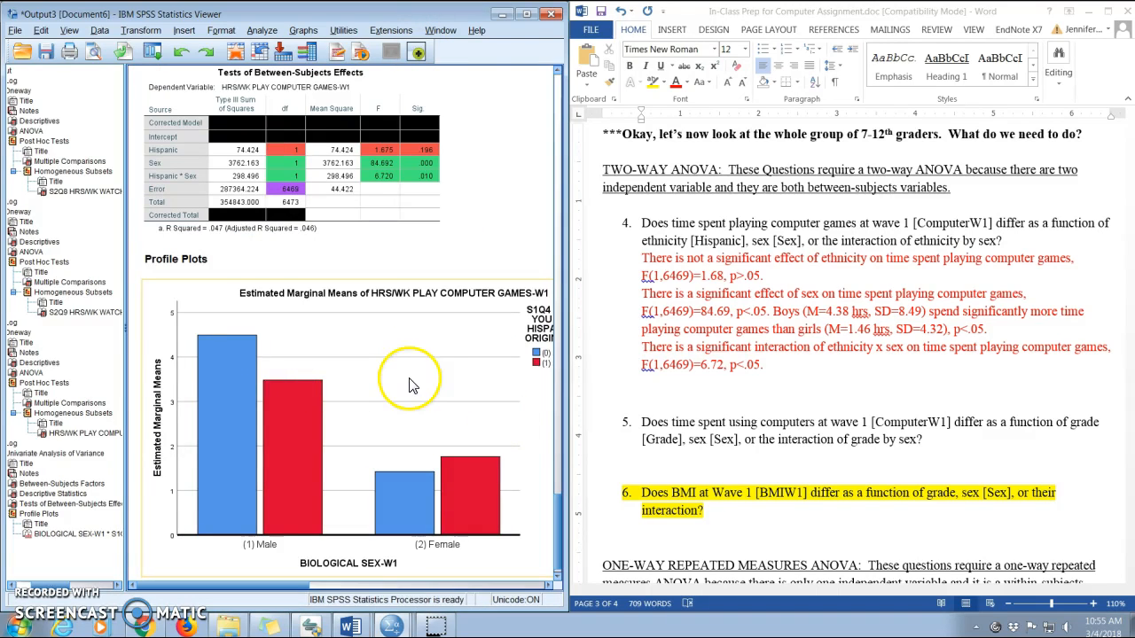
click(408, 384)
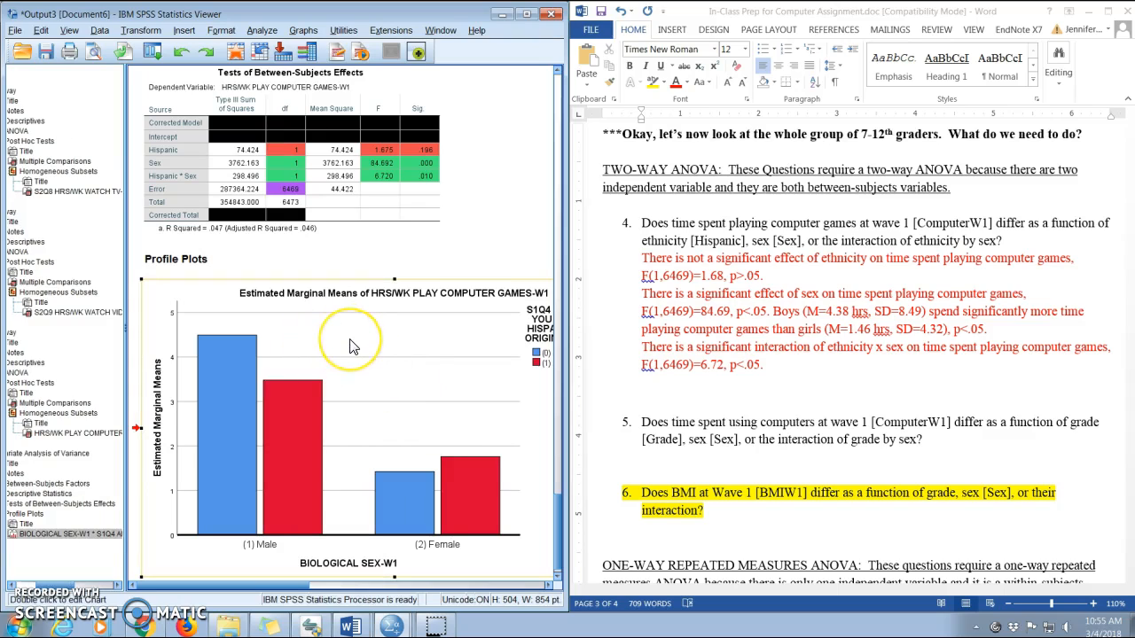
click(706, 399)
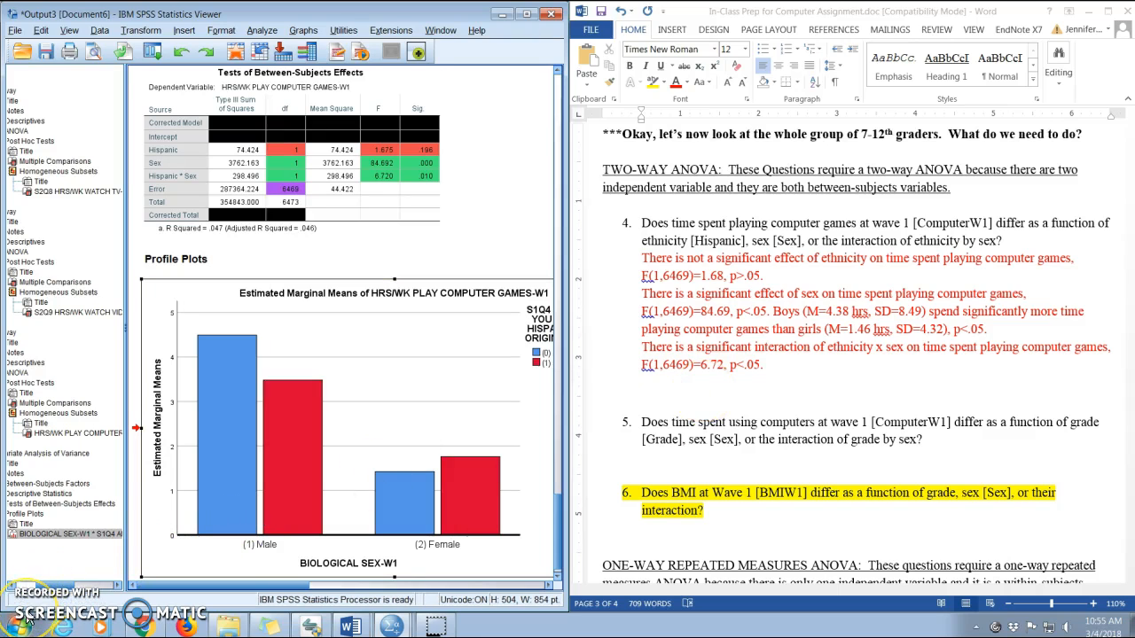
click(680, 391)
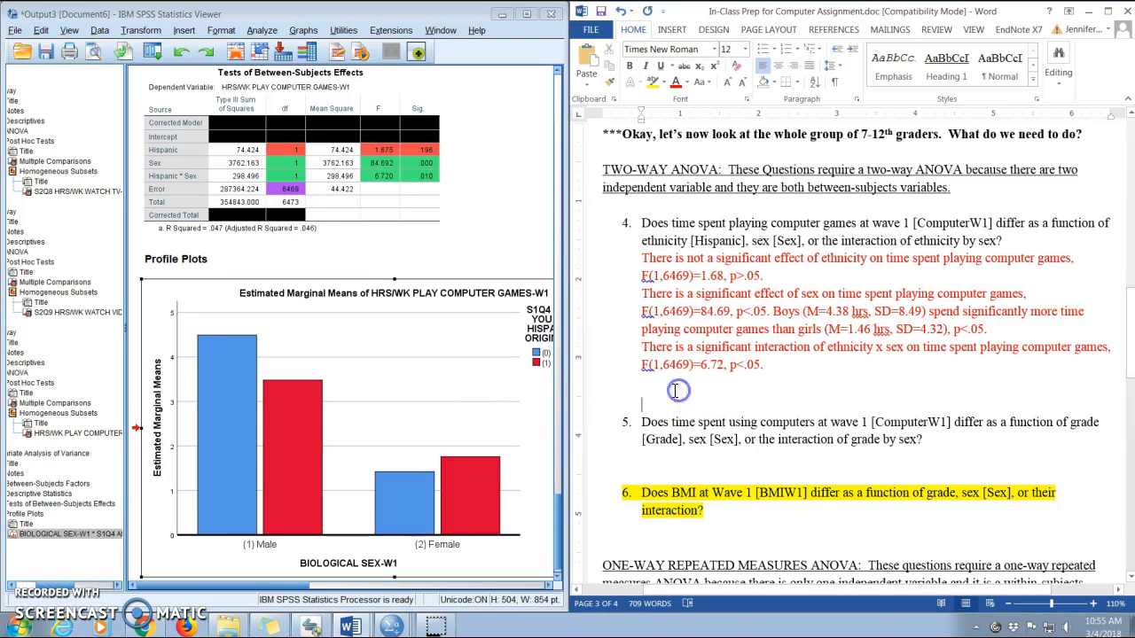
click(381, 452)
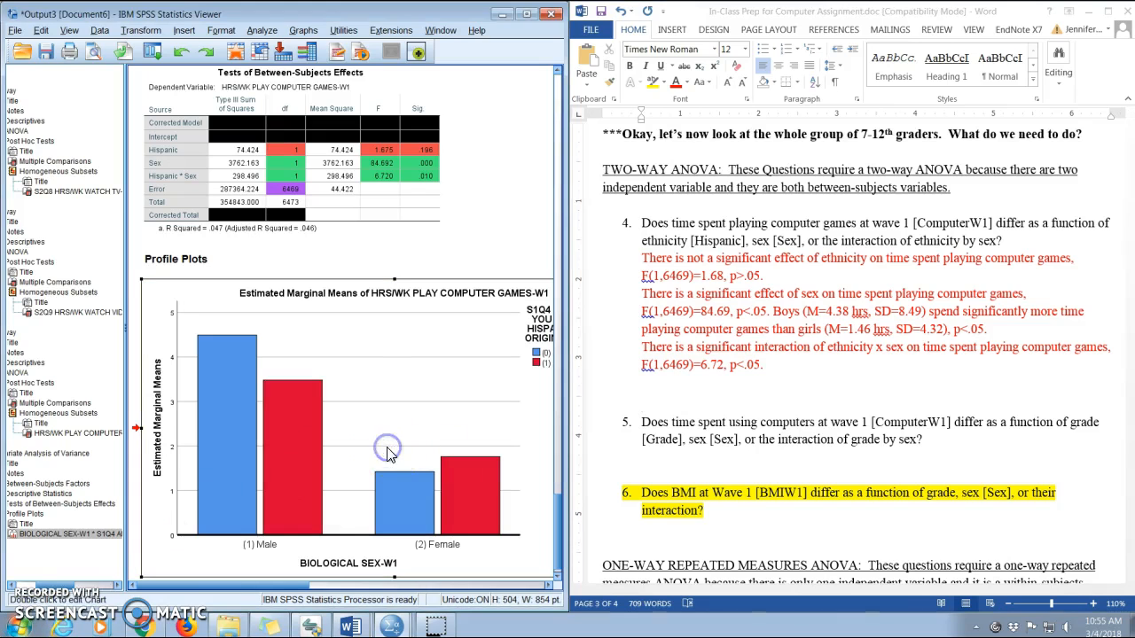
click(651, 387)
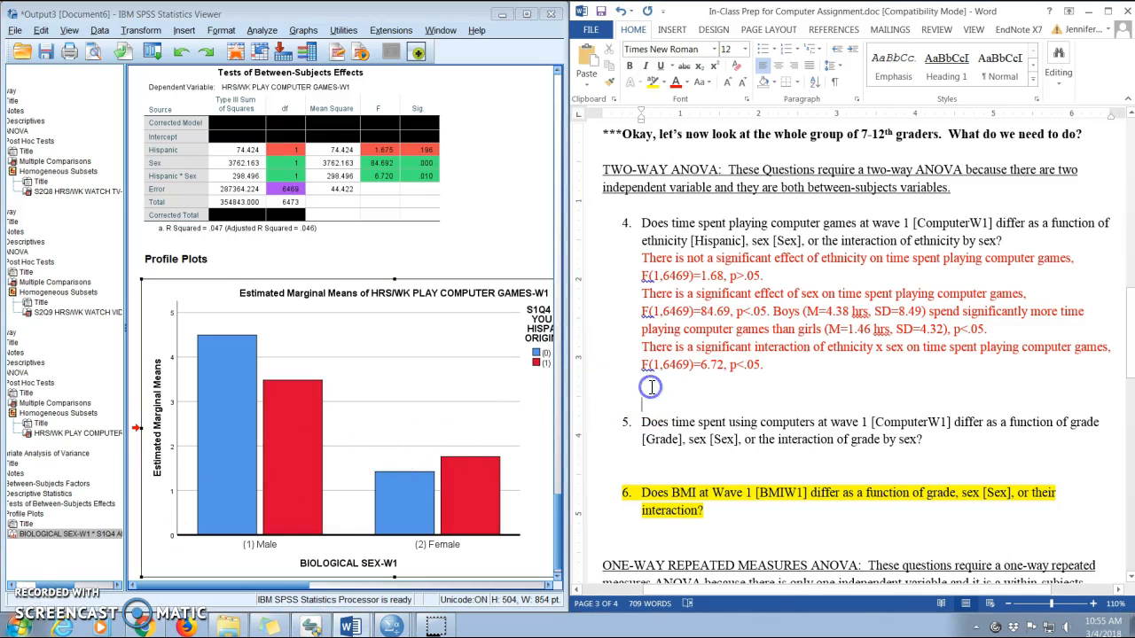
key(ctrl+v)
Paste the explanation "For girls, there is not much difference, but Non-Hispanic boys spend more time than Hispanic boys (see Figure)." after the interaction sentence.
click(774, 348)
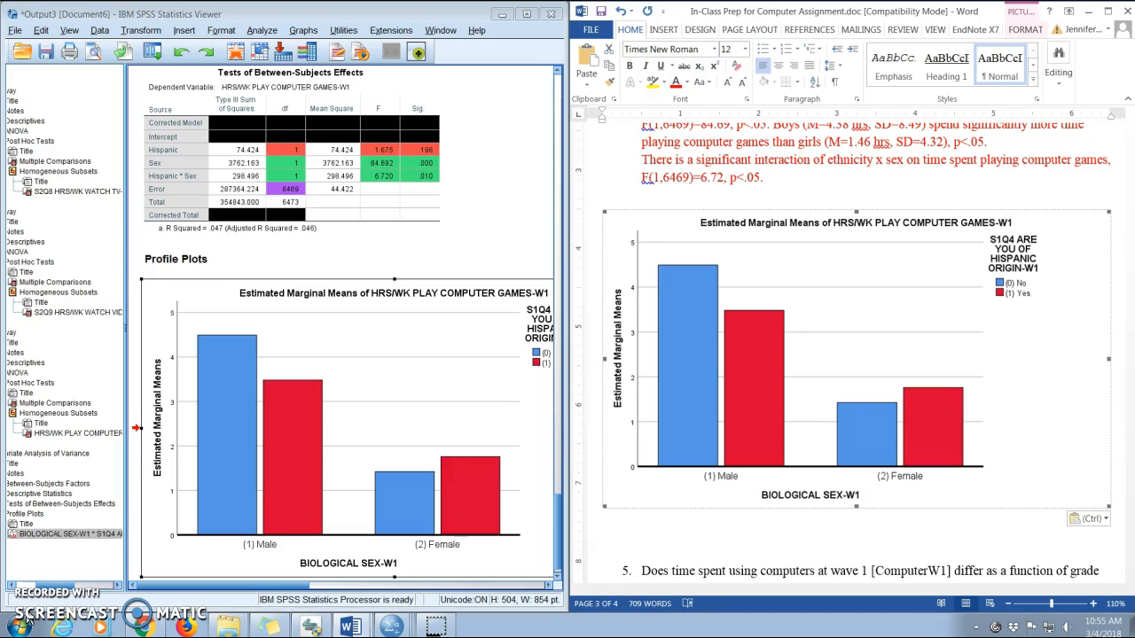
click(770, 175)
text(For girls, there is not much difference, but Non-Hispanic boys spend more time than Hispanic boys (see Figure).)
drag(780, 177, 900, 195)
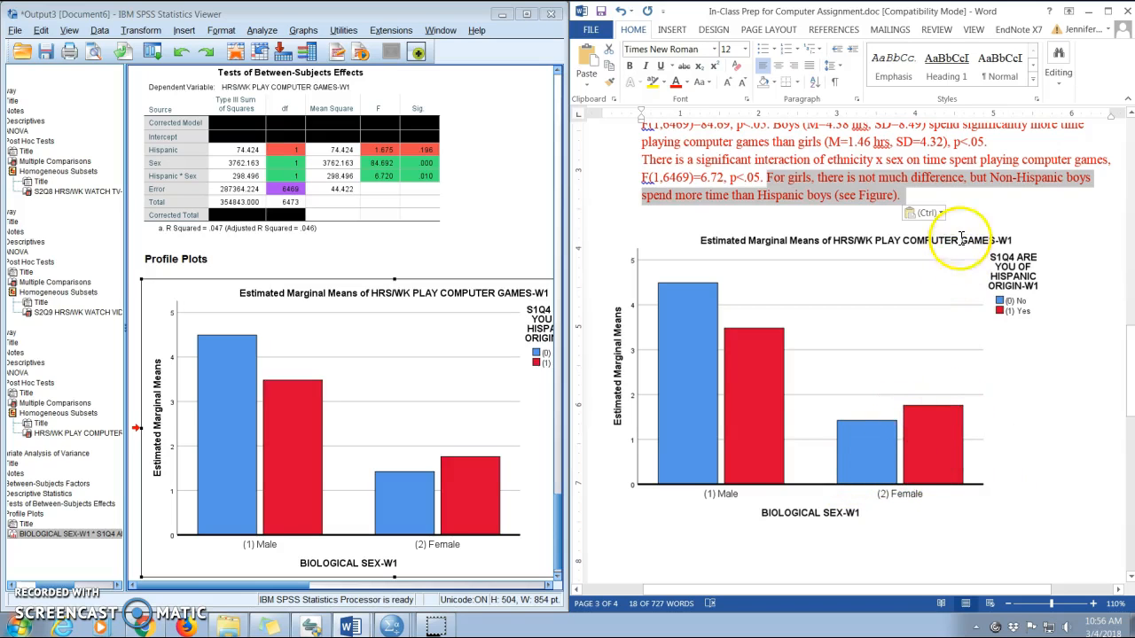
Insert "in computer time as a function of ethnicity" after "not much difference" in the girls explanation.
click(962, 178)
text(in cmoput)
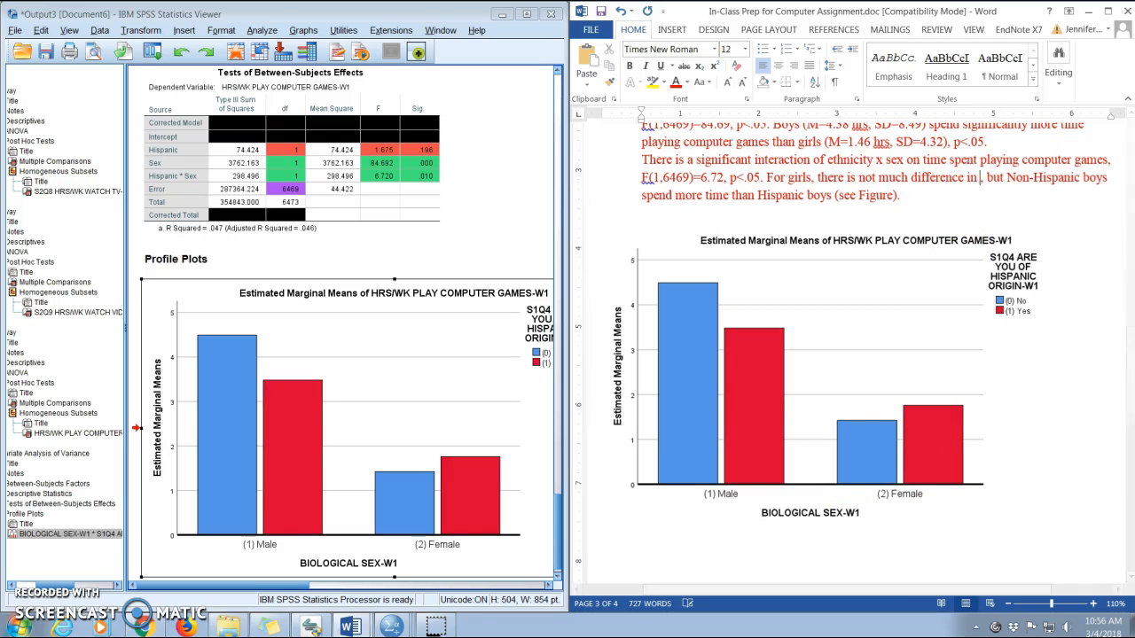
key(BackSpace)
key(BackSpace)
key(BackSpace)
key(BackSpace)
key(BackSpace)
text(omputer time as a function of e)
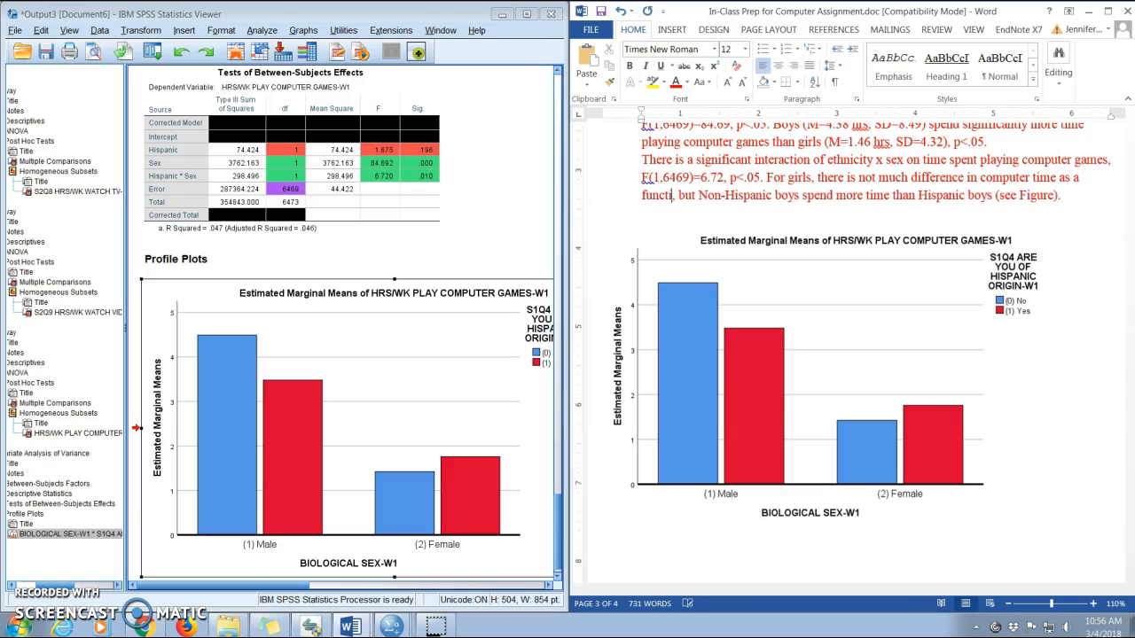
text(thnicity)
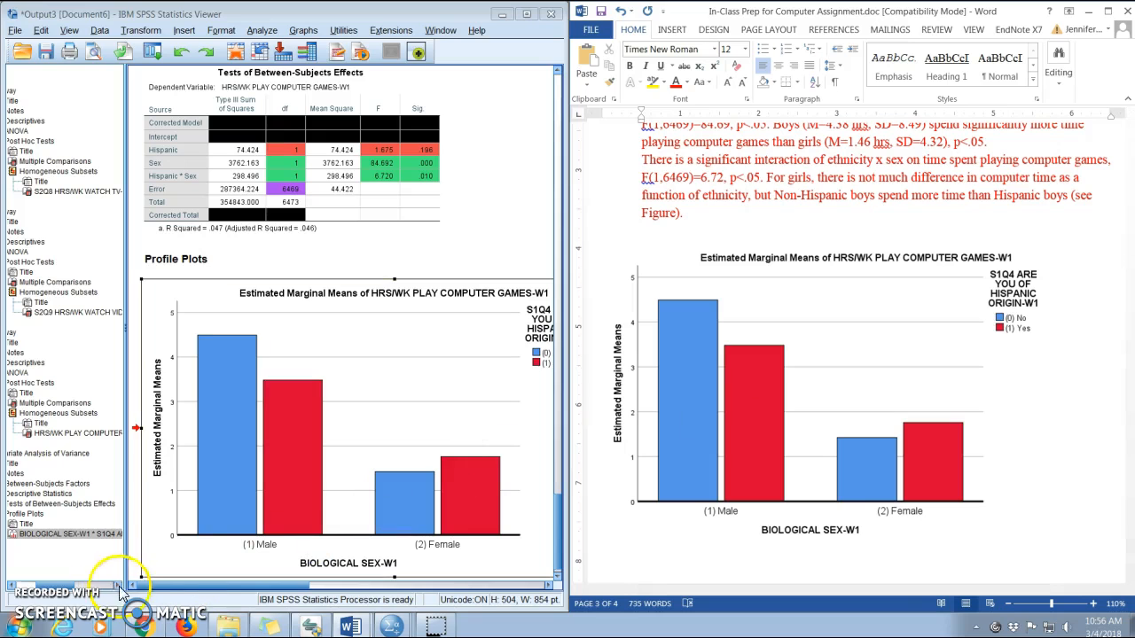
click(698, 470)
scroll(801, 398, down, 5)
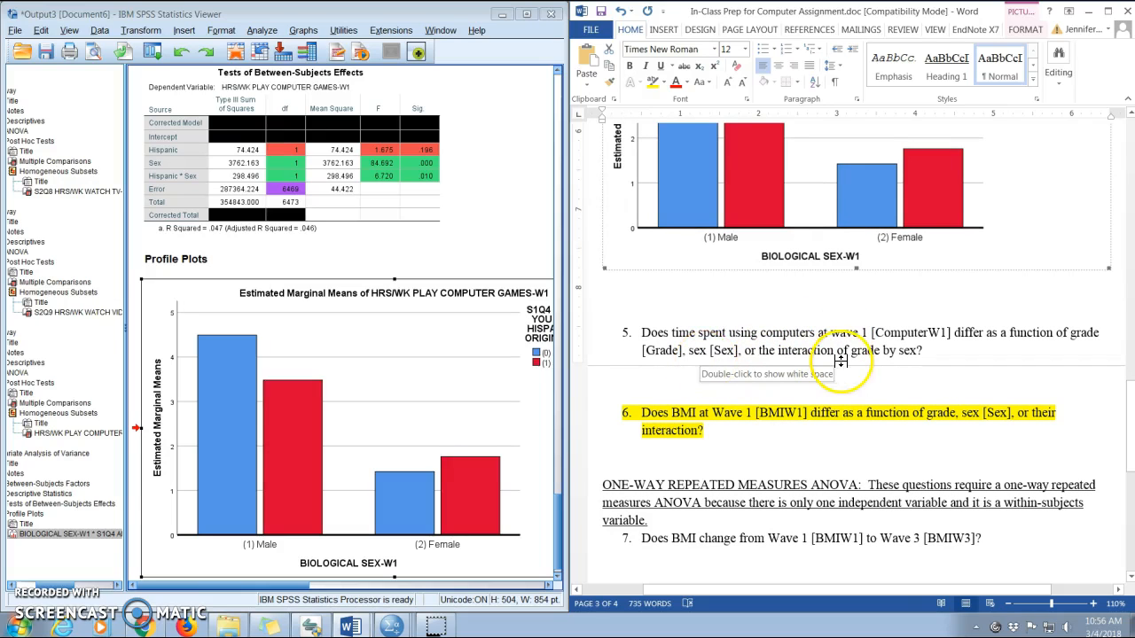
click(1073, 335)
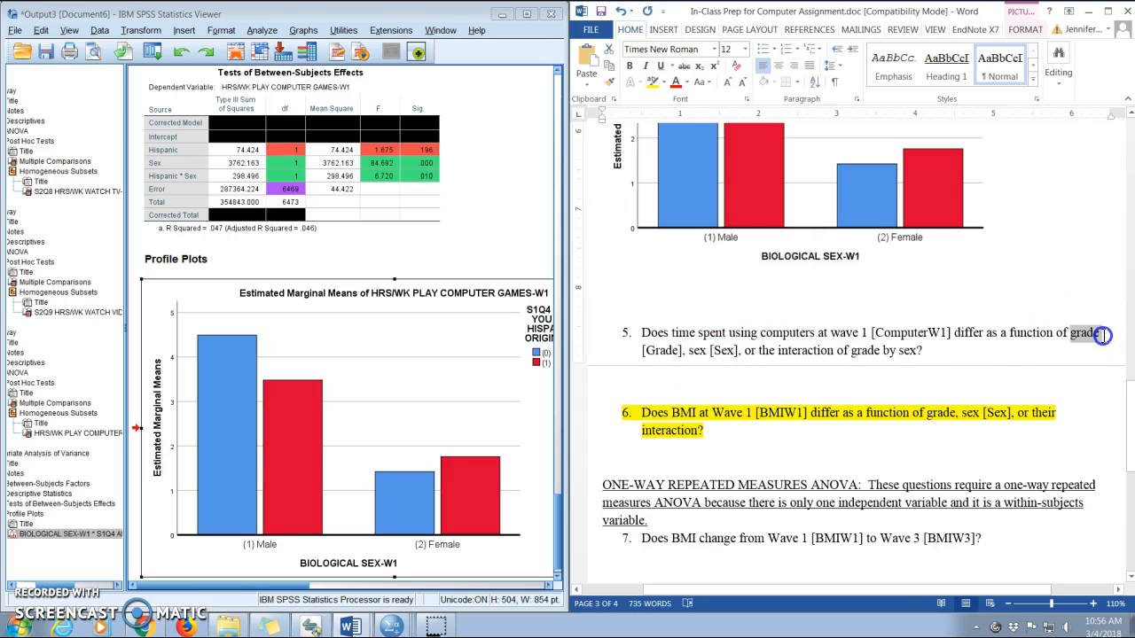
drag(1102, 334, 1104, 335)
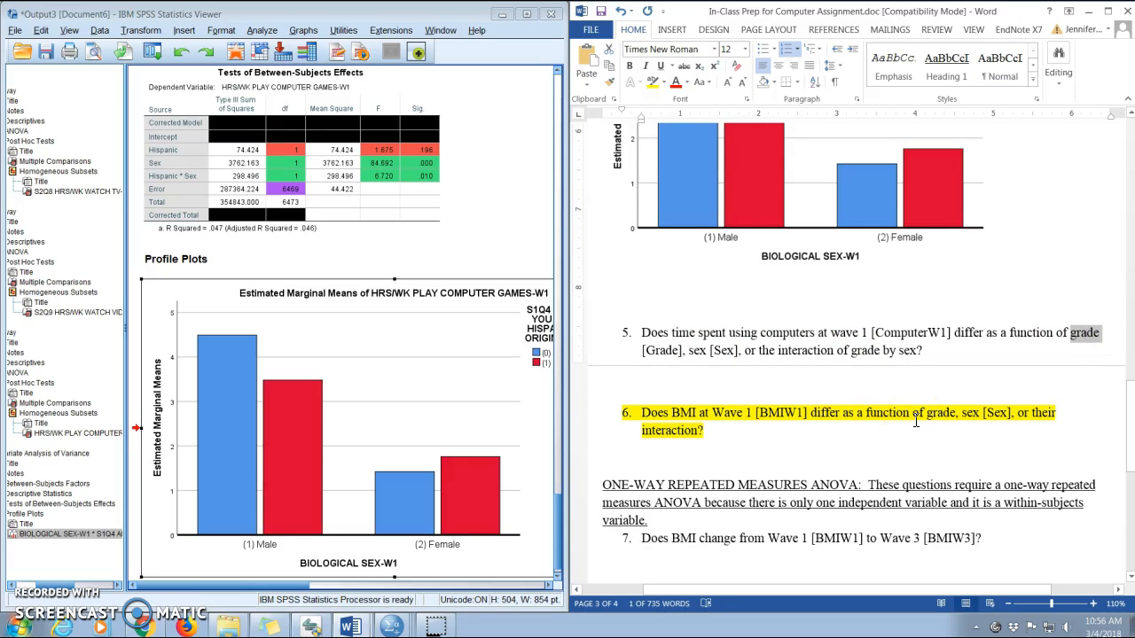
click(802, 334)
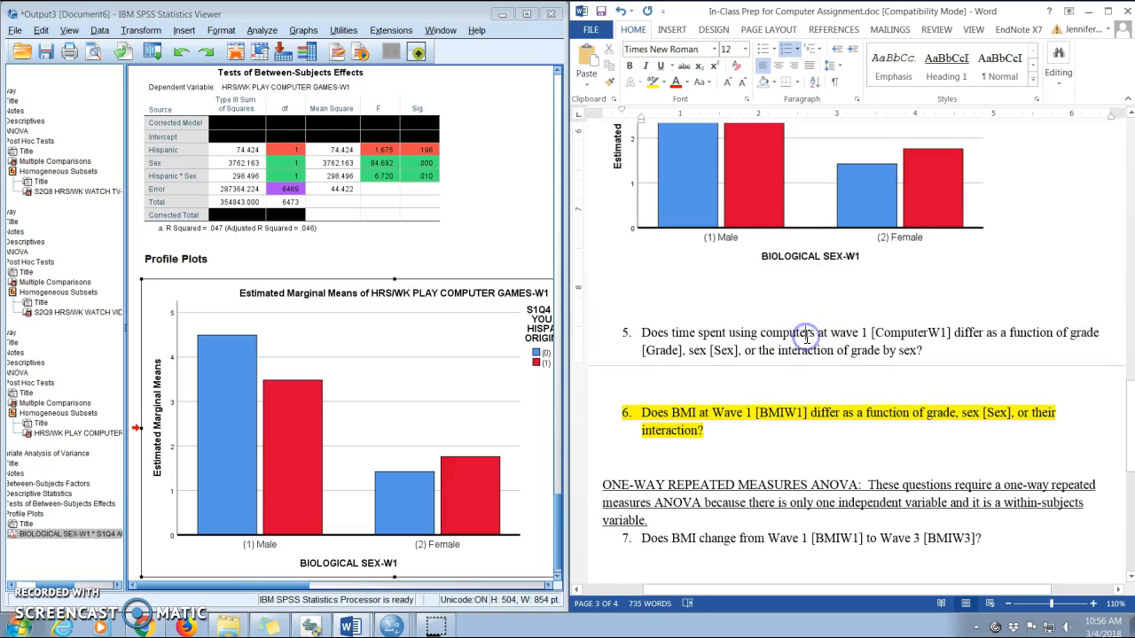
scroll(851, 237, up, 4)
scroll(805, 329, down, 2)
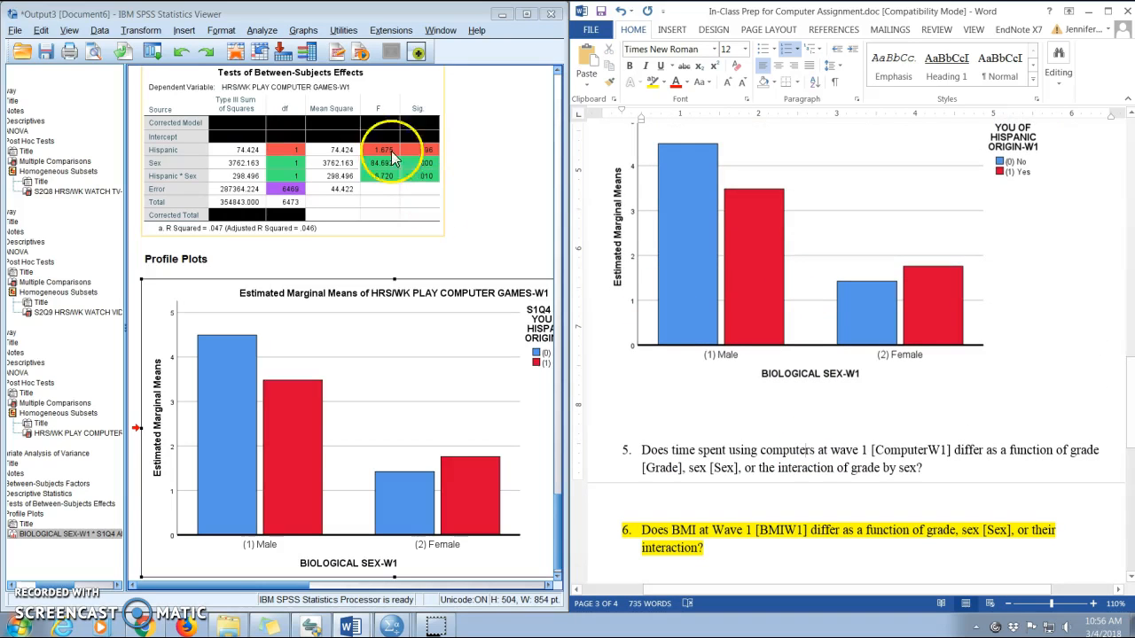
Open the Univariate analysis and replace the Hispanic fixed factor with S1Q20 GRADE-W1, keeping biological sex as the other factor.
click(261, 32)
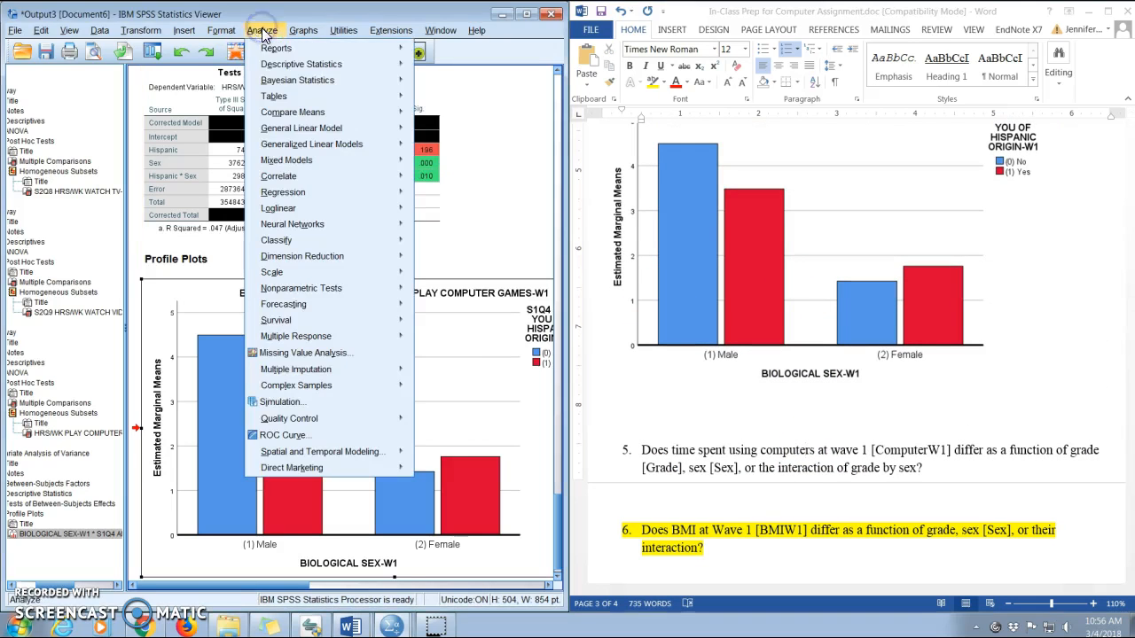
mouse_move(291, 133)
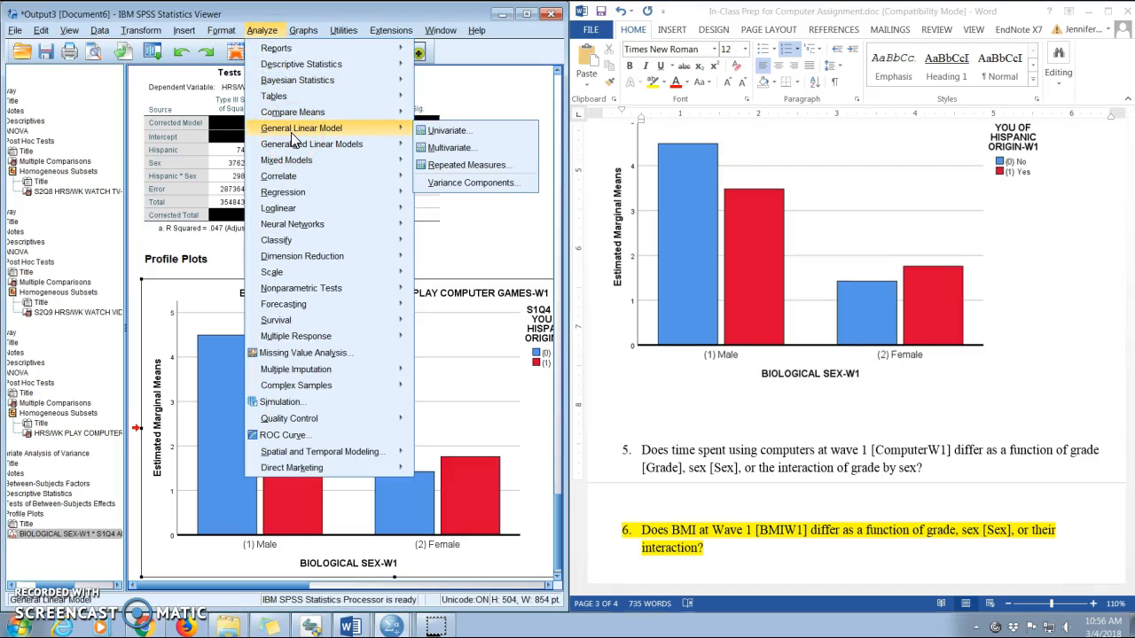
click(448, 133)
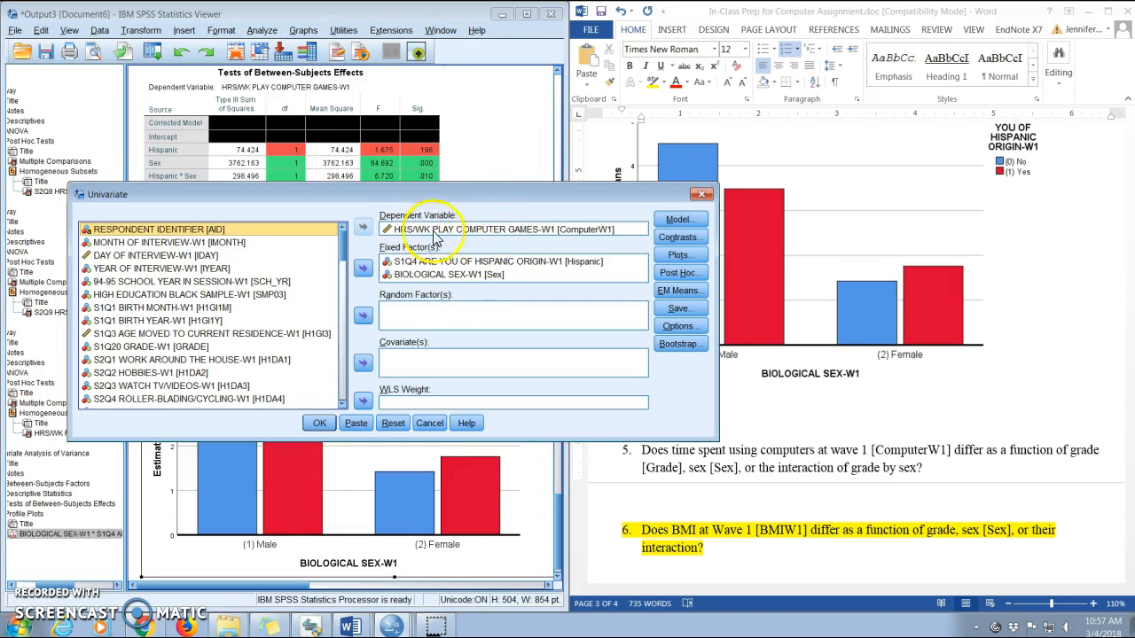
click(460, 262)
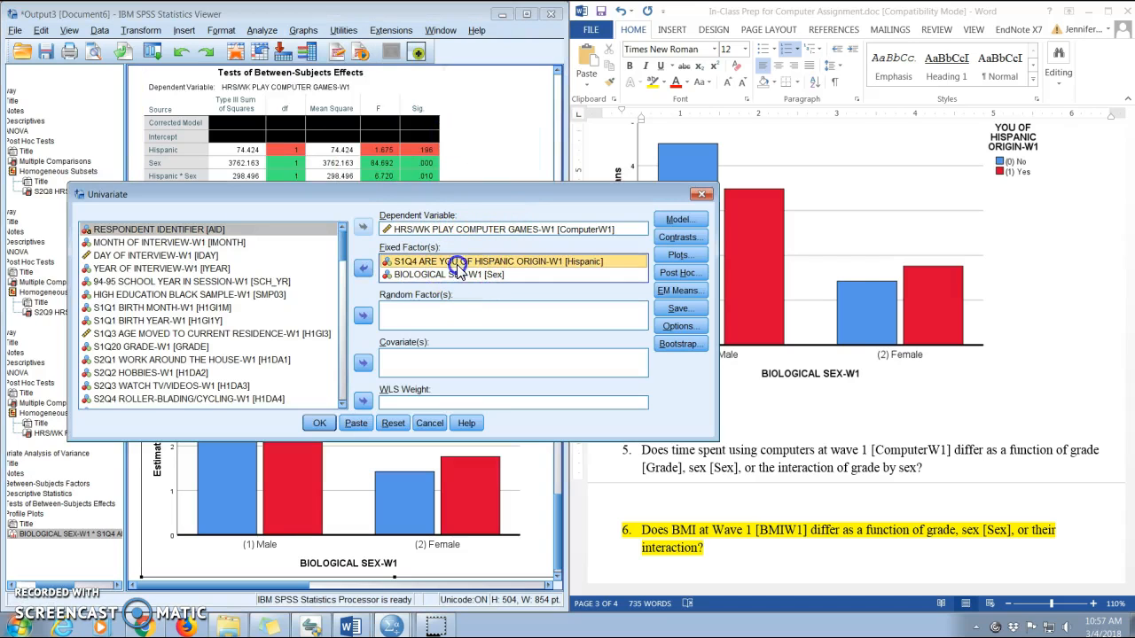
click(363, 268)
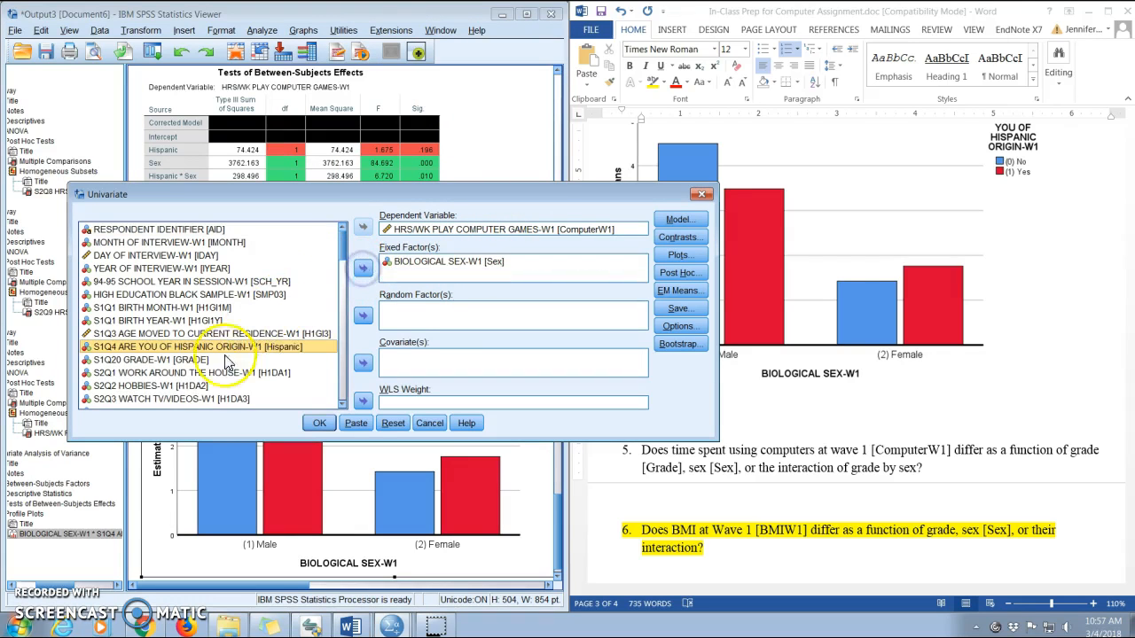
click(181, 360)
click(363, 269)
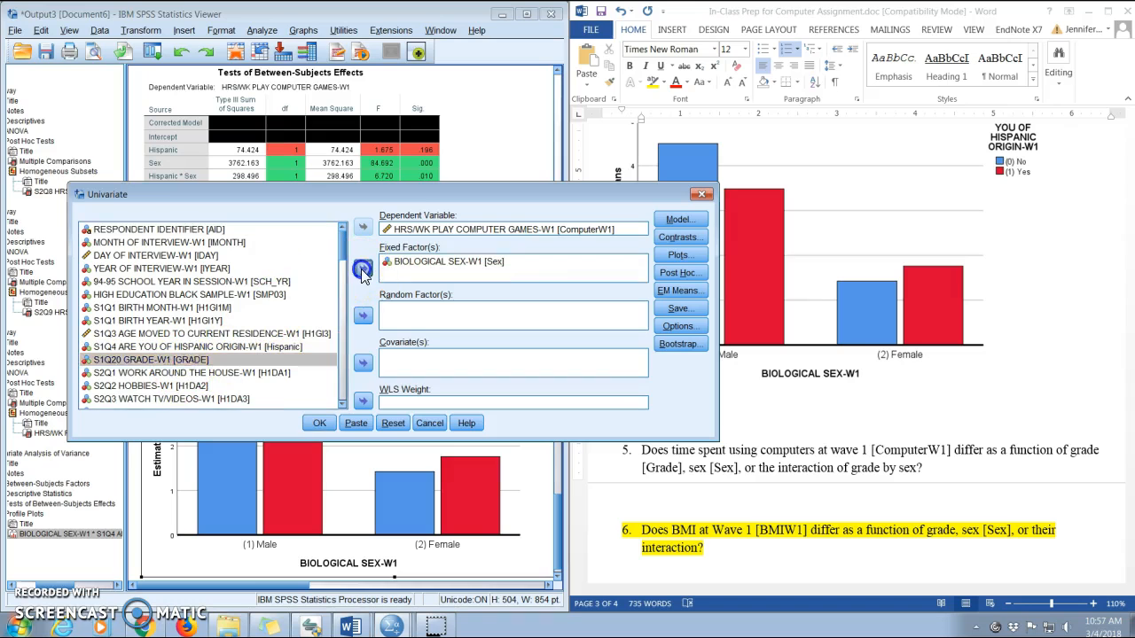
Request Tukey post hoc comparisons for GRADE.
click(680, 274)
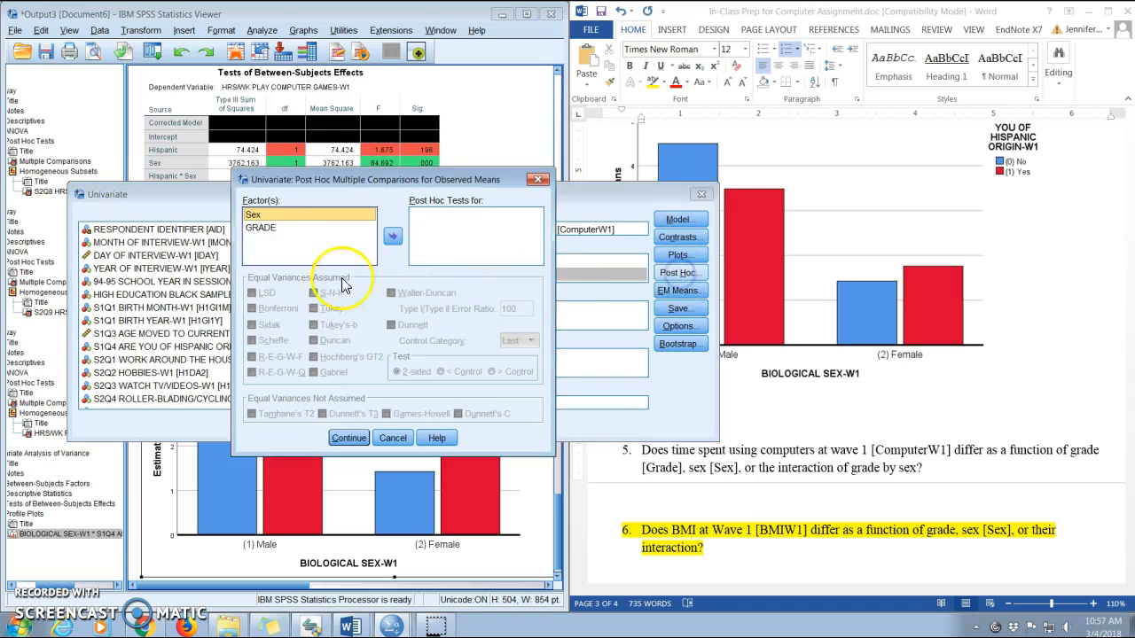
click(261, 228)
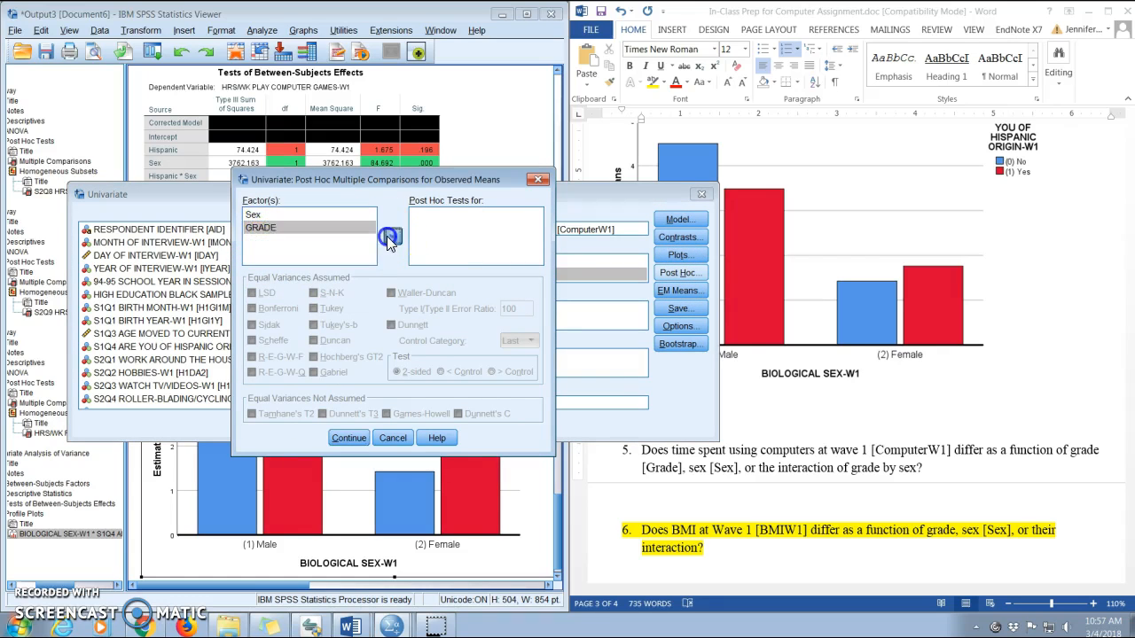
click(392, 236)
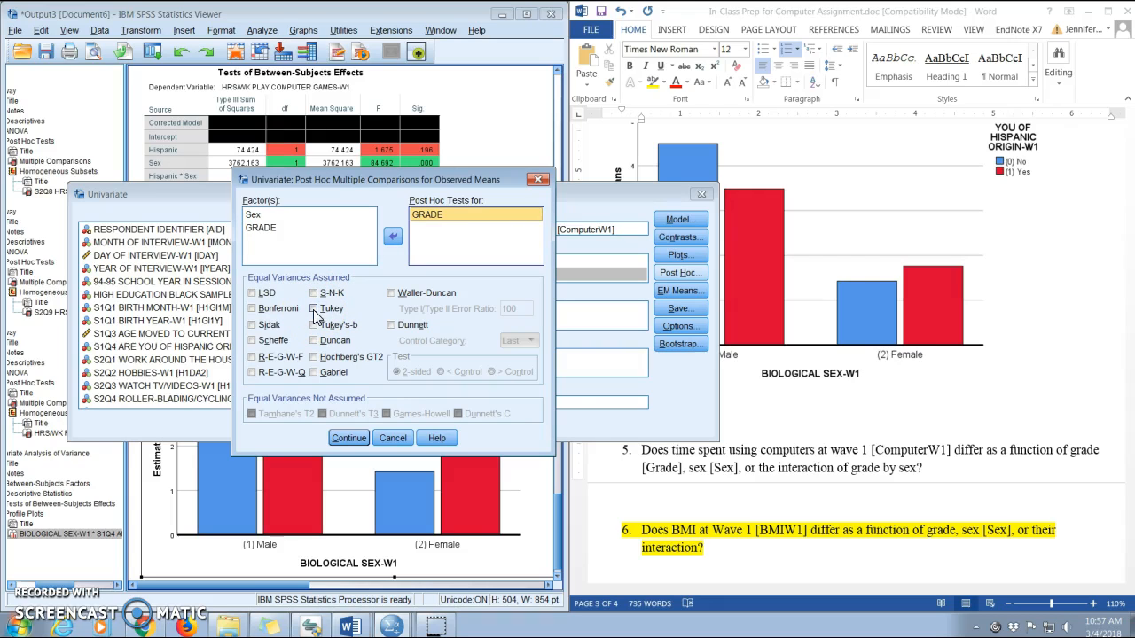
click(313, 309)
click(349, 437)
Add a line-chart profile plot with GRADE on the horizontal axis and Sex as separate lines.
click(678, 256)
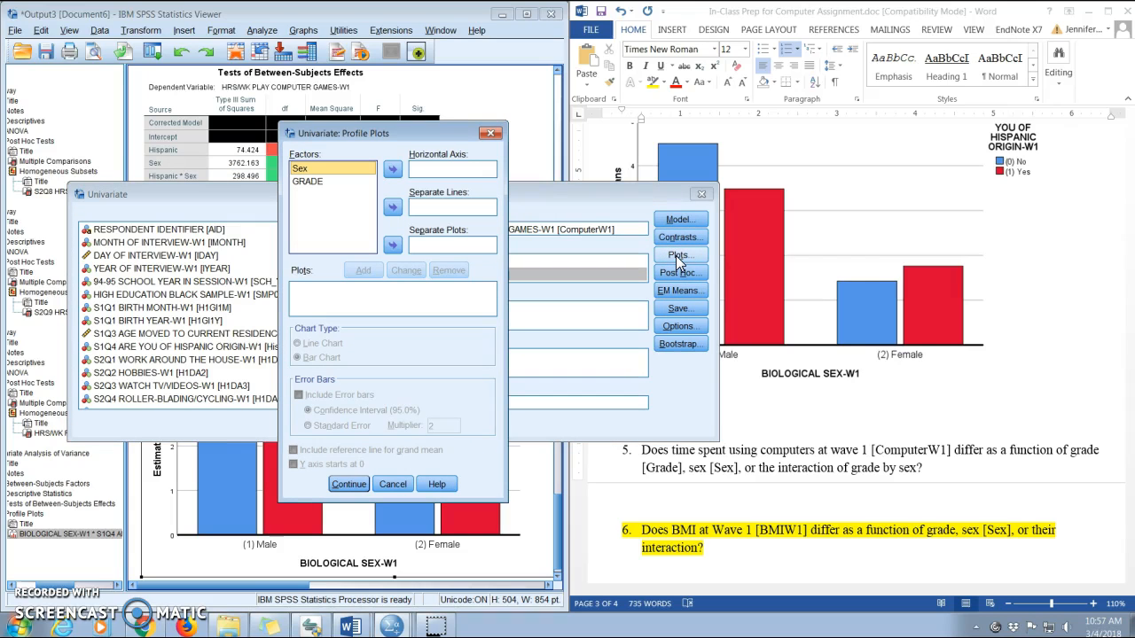
click(321, 182)
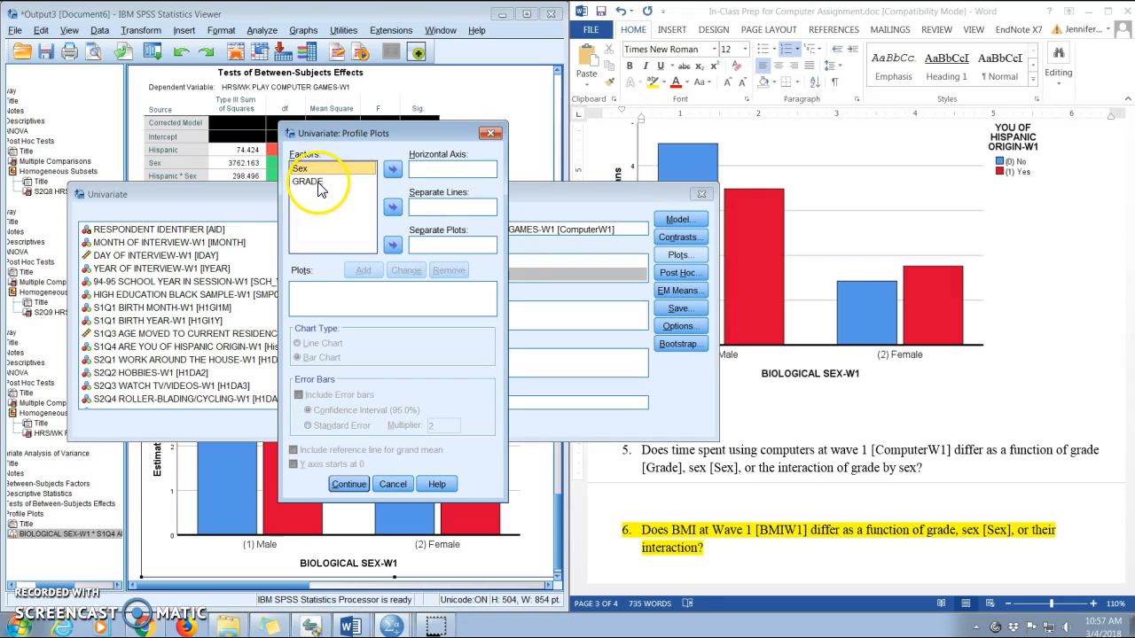
click(319, 184)
click(395, 171)
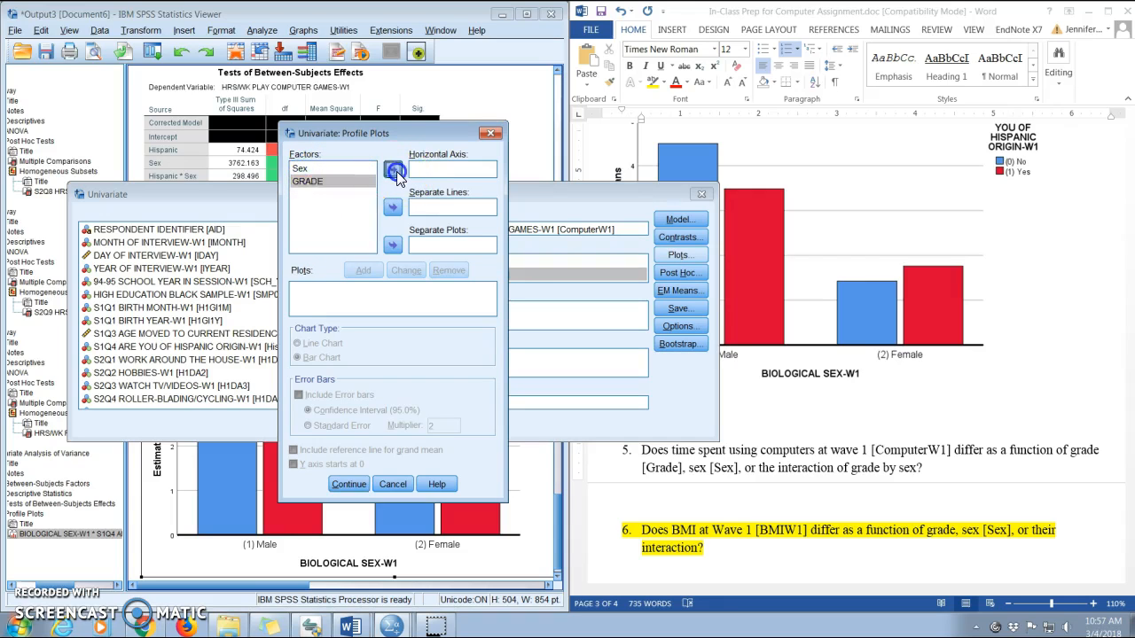
click(303, 171)
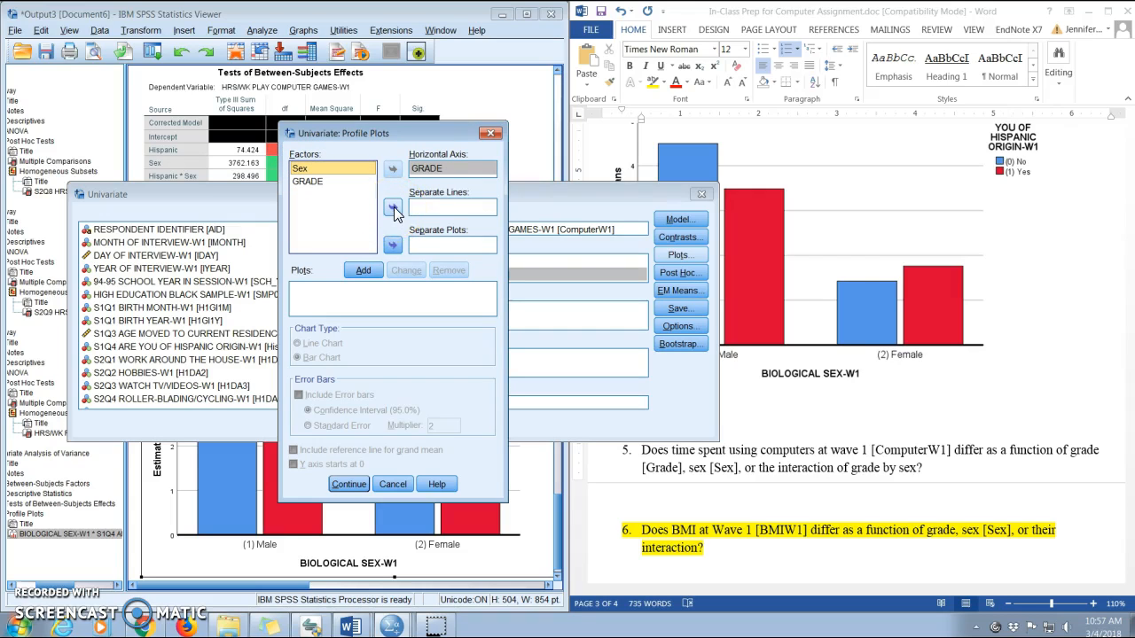
click(394, 209)
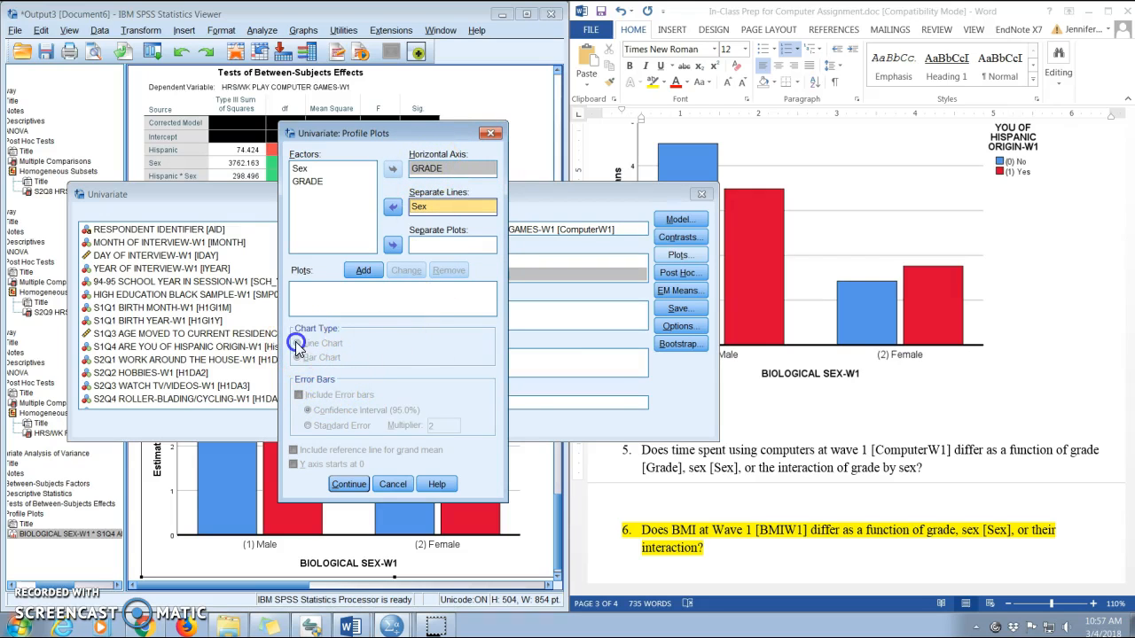
click(363, 271)
click(298, 344)
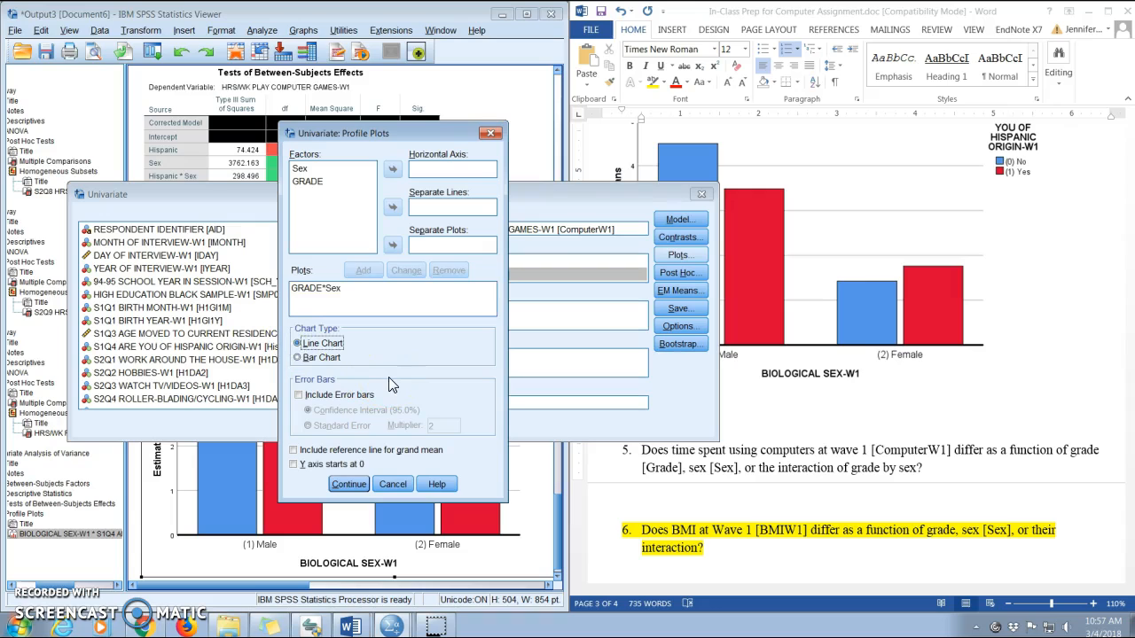
click(343, 484)
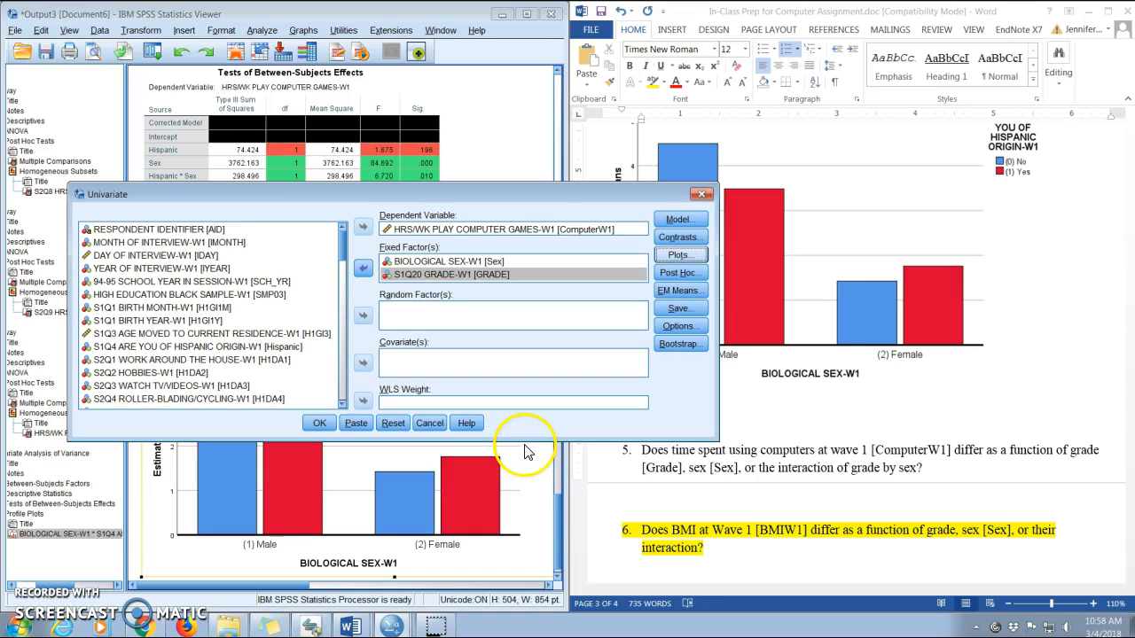
Keep descriptive statistics in the Options and paste the Univariate command into the syntax.
click(676, 327)
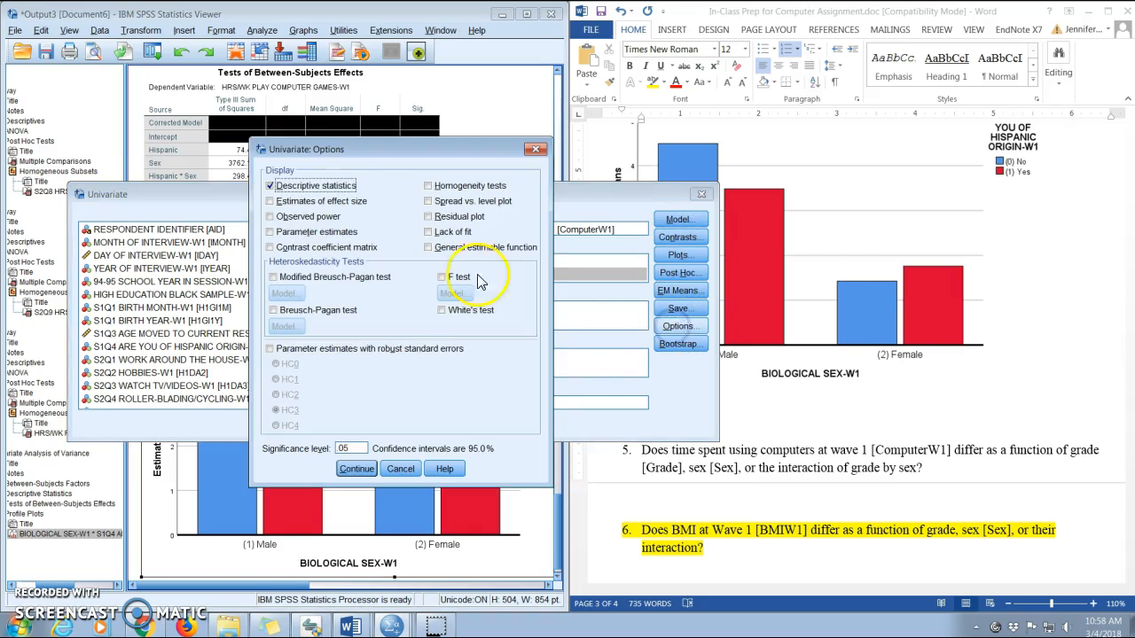
click(354, 468)
click(356, 425)
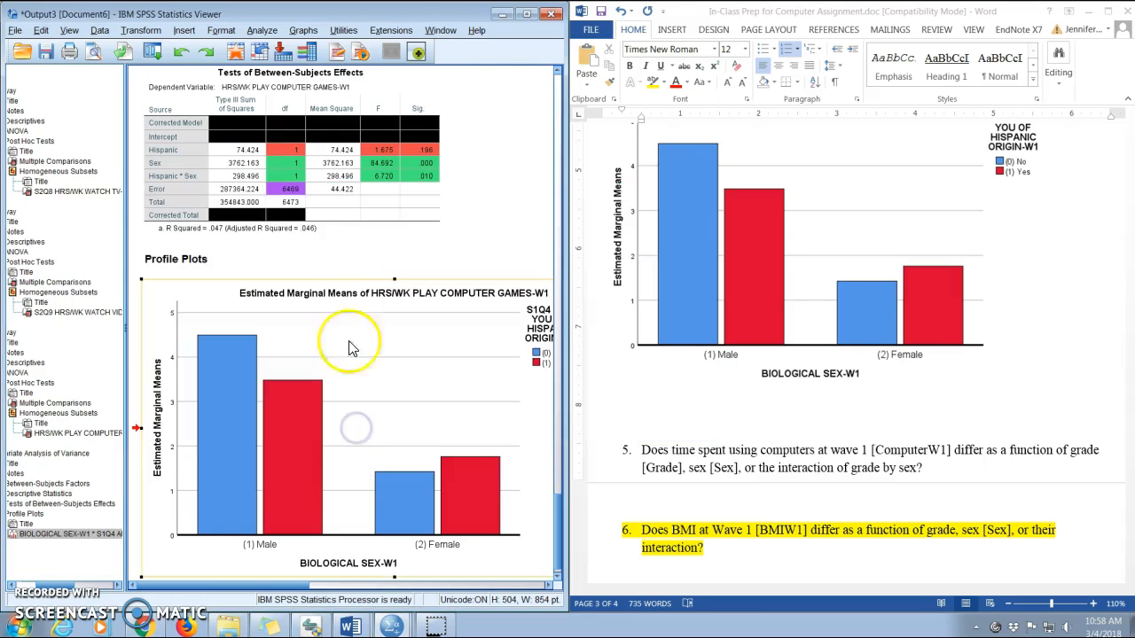
Switch to the syntax editor, select the UNIANOVA ComputerW1 BY Sex GRADE block and run it.
click(441, 30)
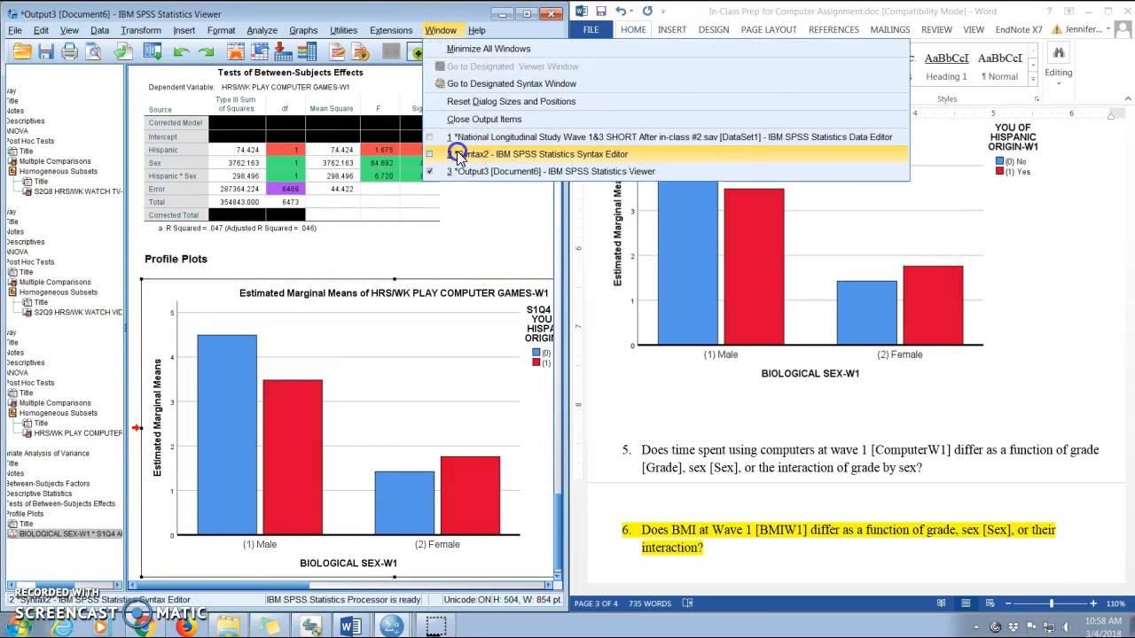
click(457, 155)
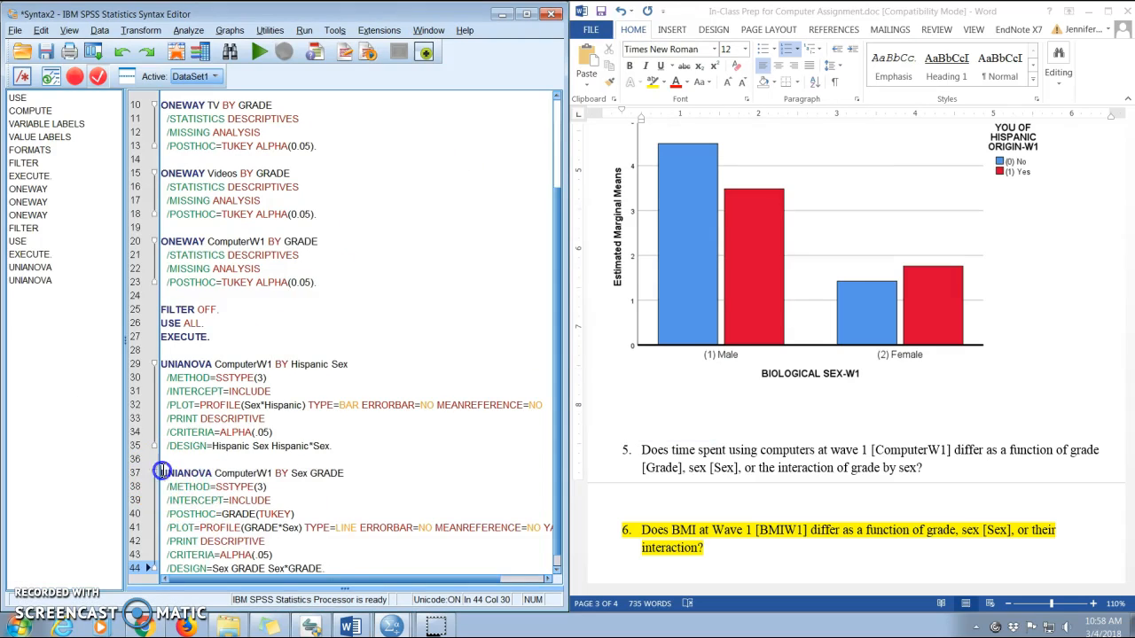
drag(163, 471, 324, 569)
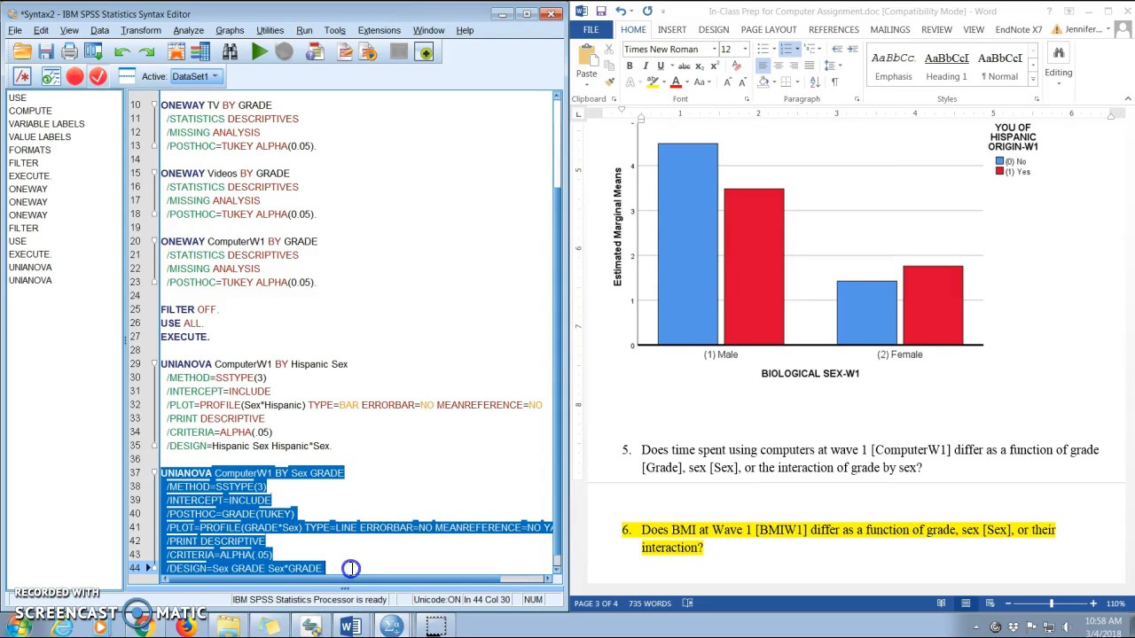
click(258, 53)
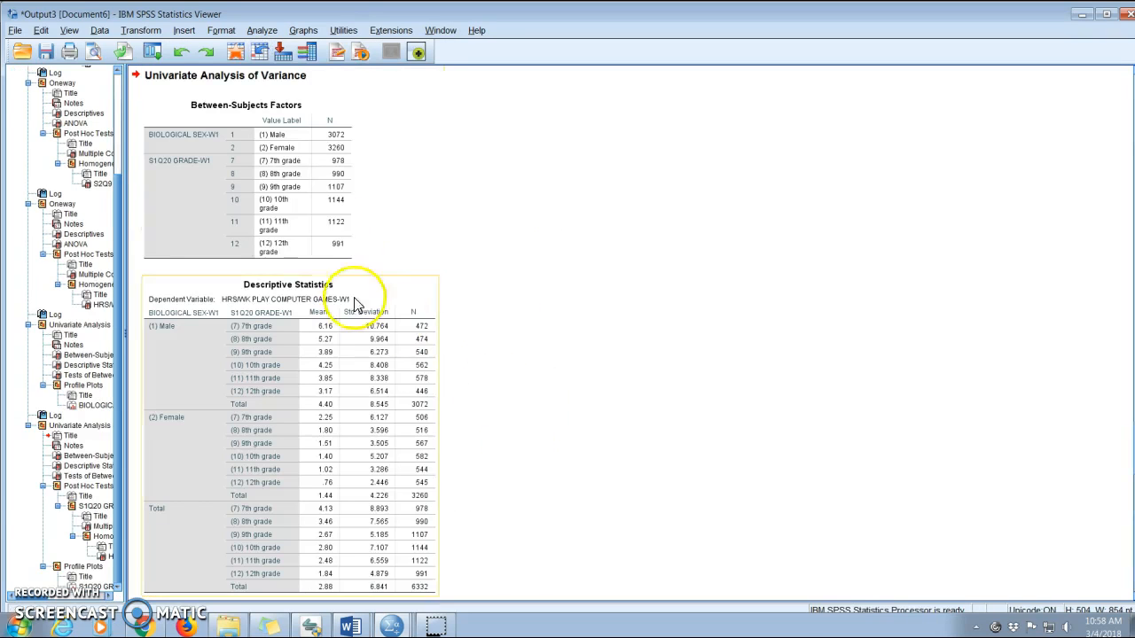
Review the descriptive statistics of computer game hours by sex and grade in the output.
click(535, 407)
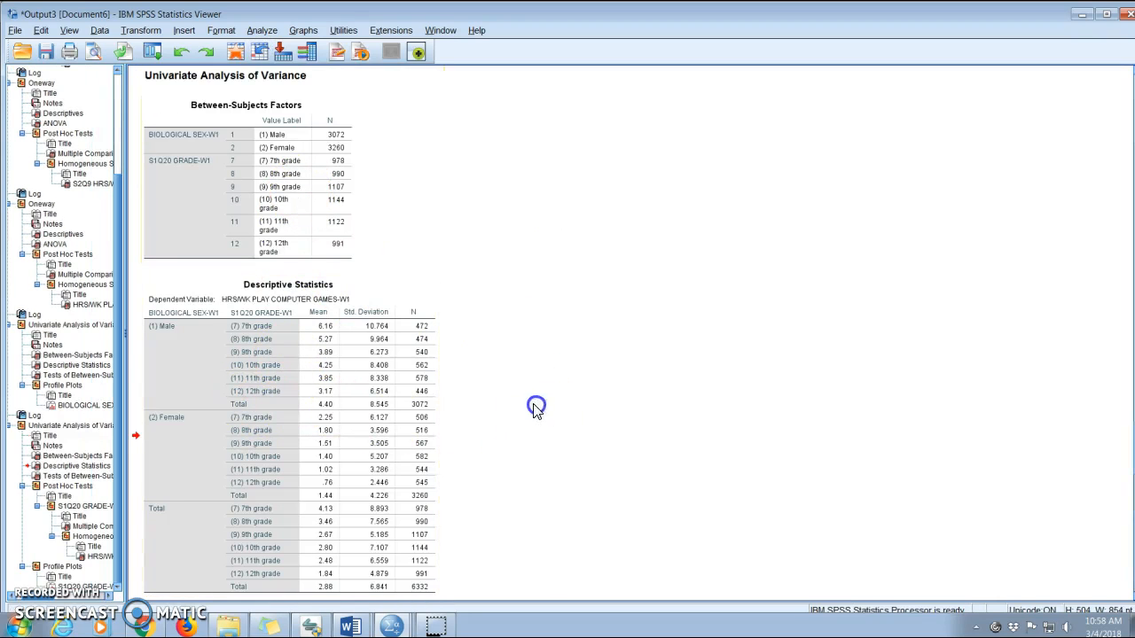
scroll(536, 407, down, 3)
scroll(468, 262, up, 5)
click(205, 272)
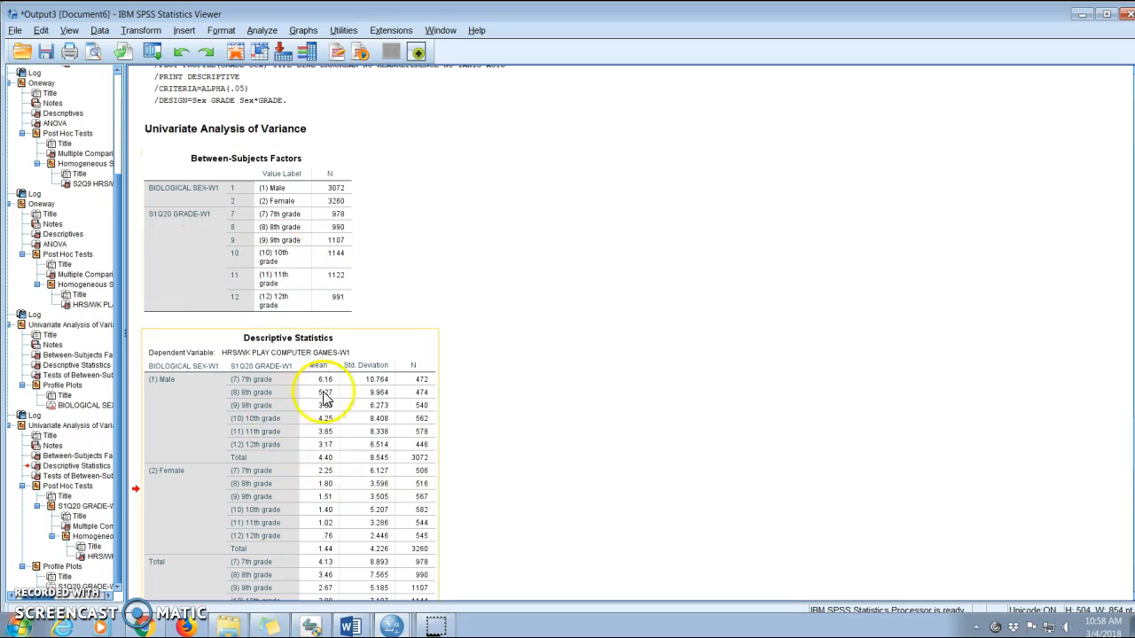
click(585, 423)
scroll(585, 423, down, 10)
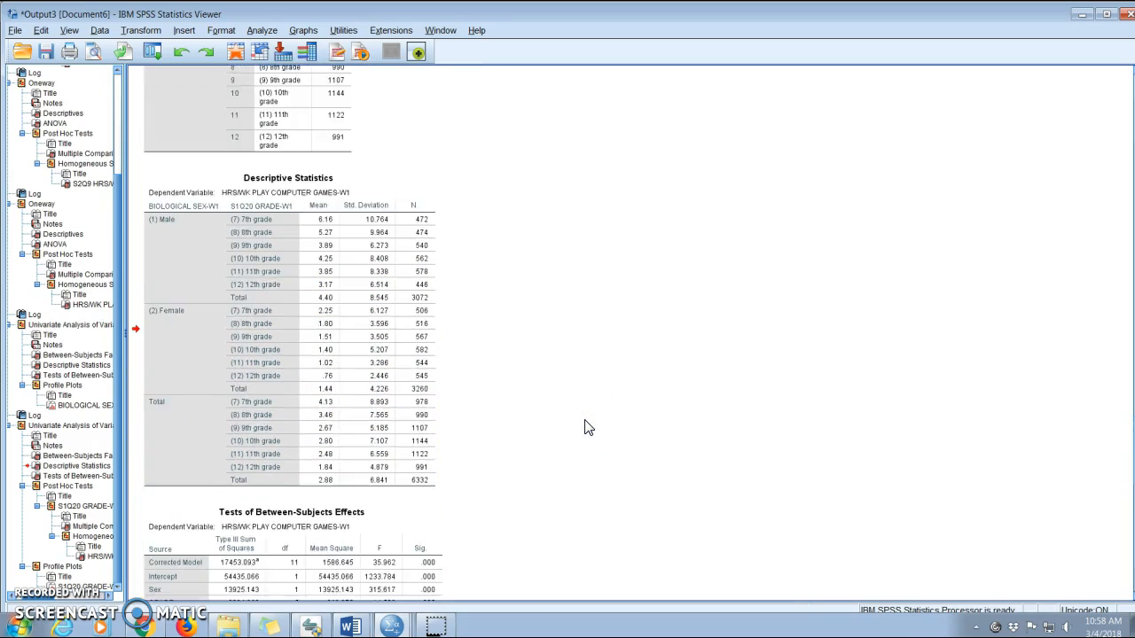
scroll(585, 428, down, 1)
Black out the Corrected Model, Intercept and Corrected Total rows of the Tests of Between-Subjects Effects table.
double_click(319, 217)
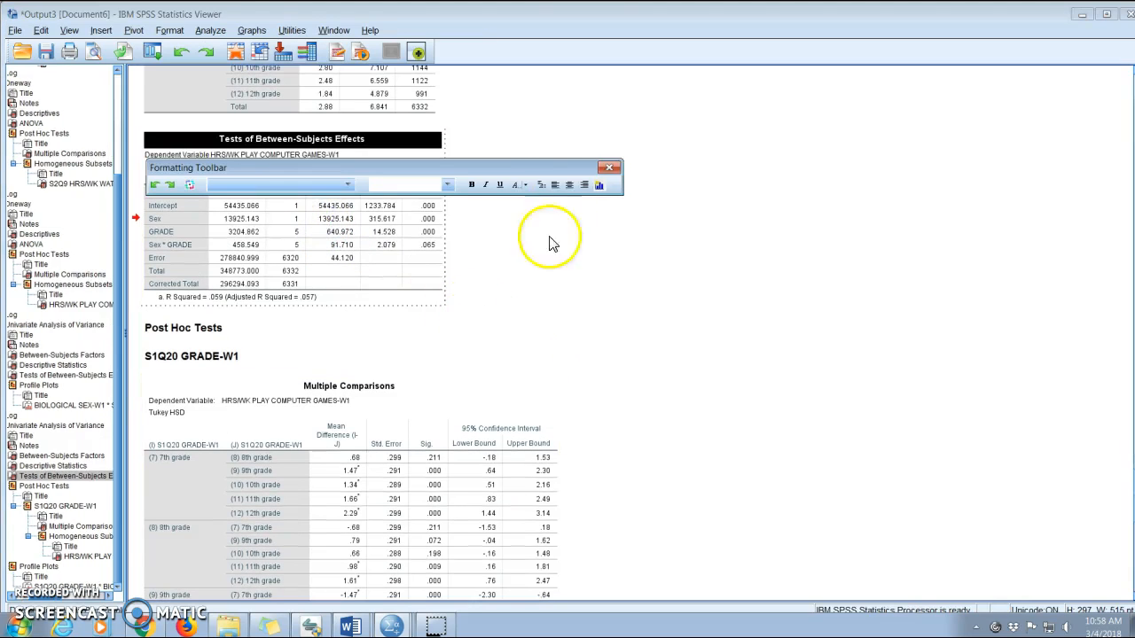
drag(553, 171, 945, 285)
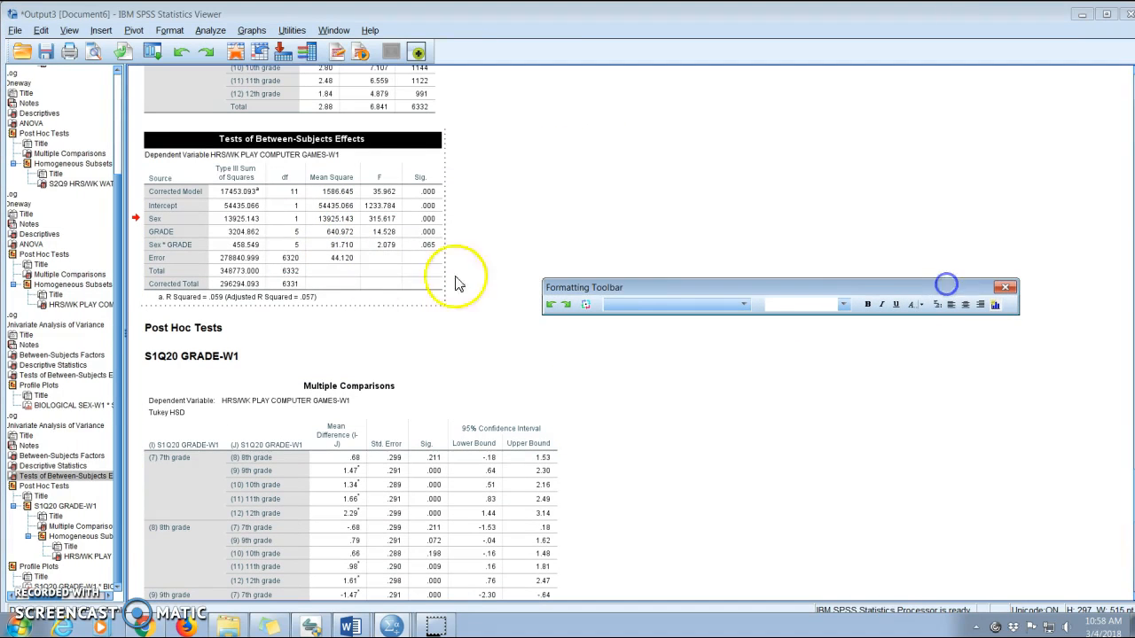
click(236, 191)
shift+click(417, 211)
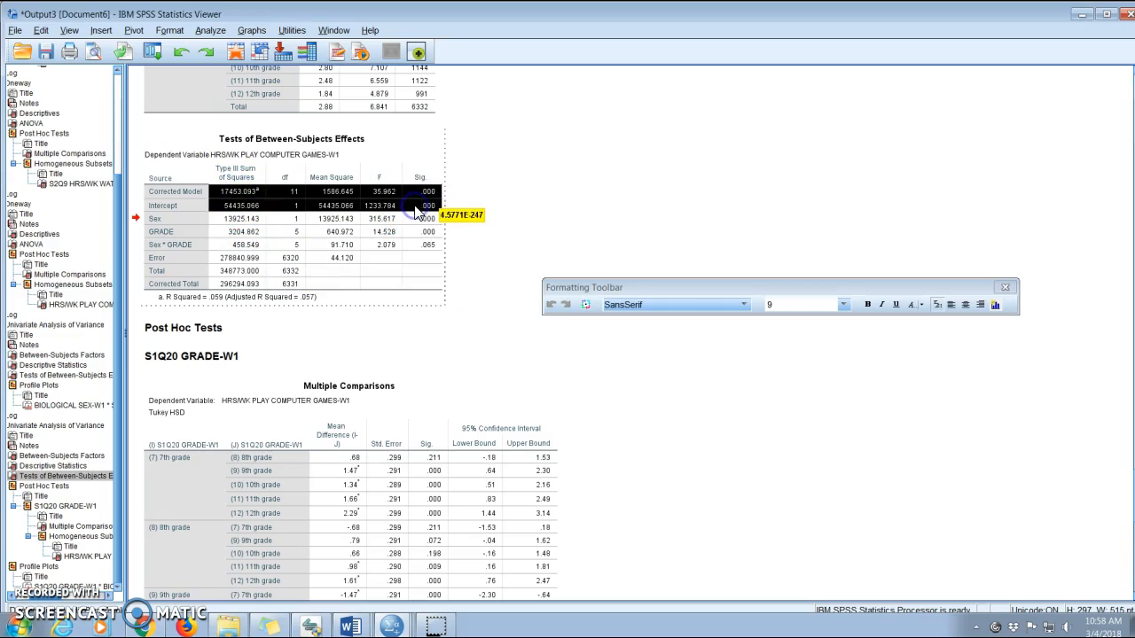
ctrl+click(230, 284)
ctrl+click(280, 284)
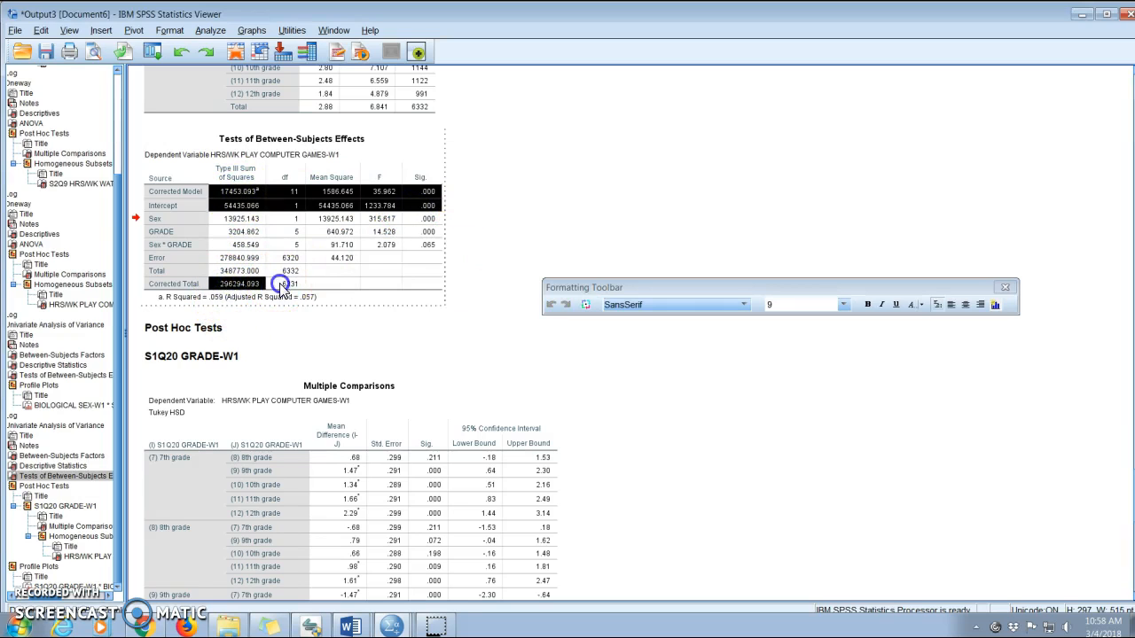
right_click(280, 284)
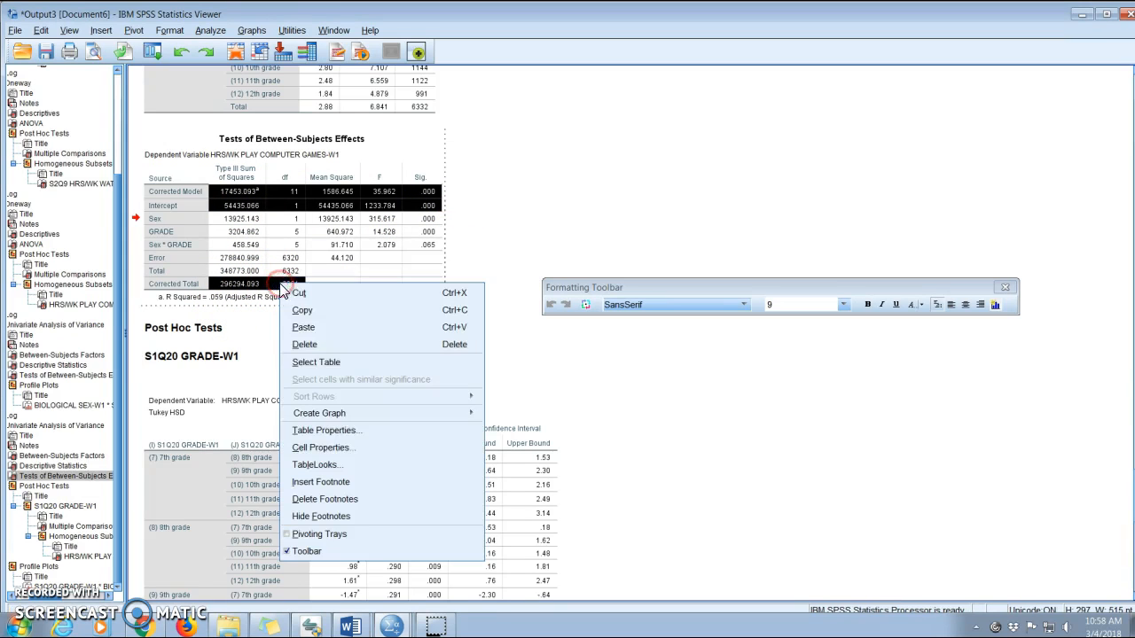
click(312, 448)
click(472, 390)
click(619, 344)
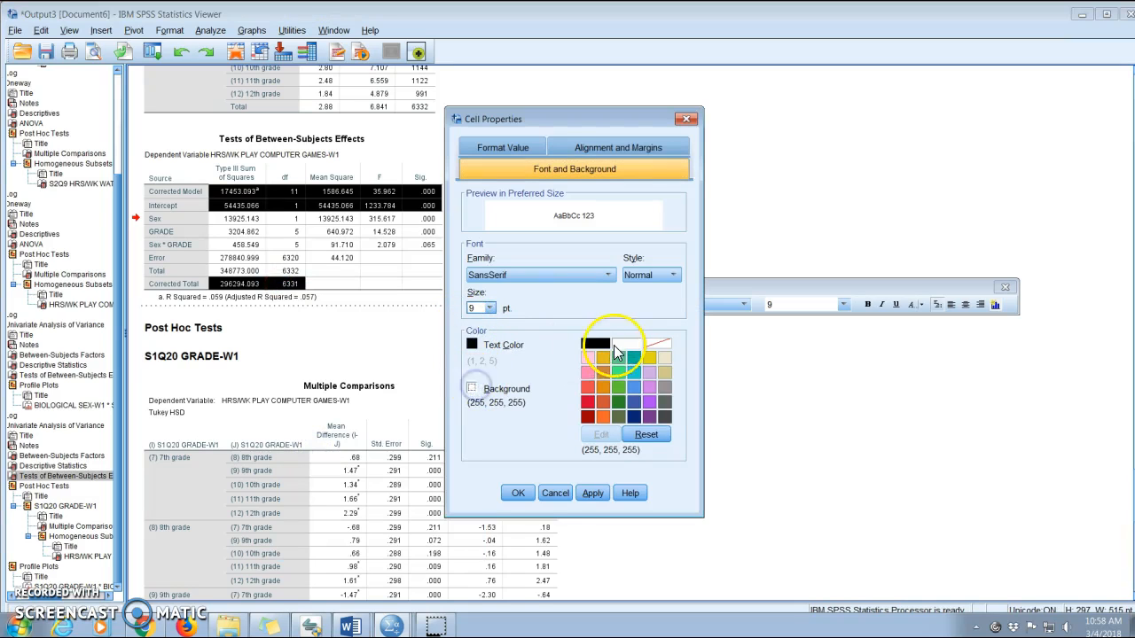
click(517, 492)
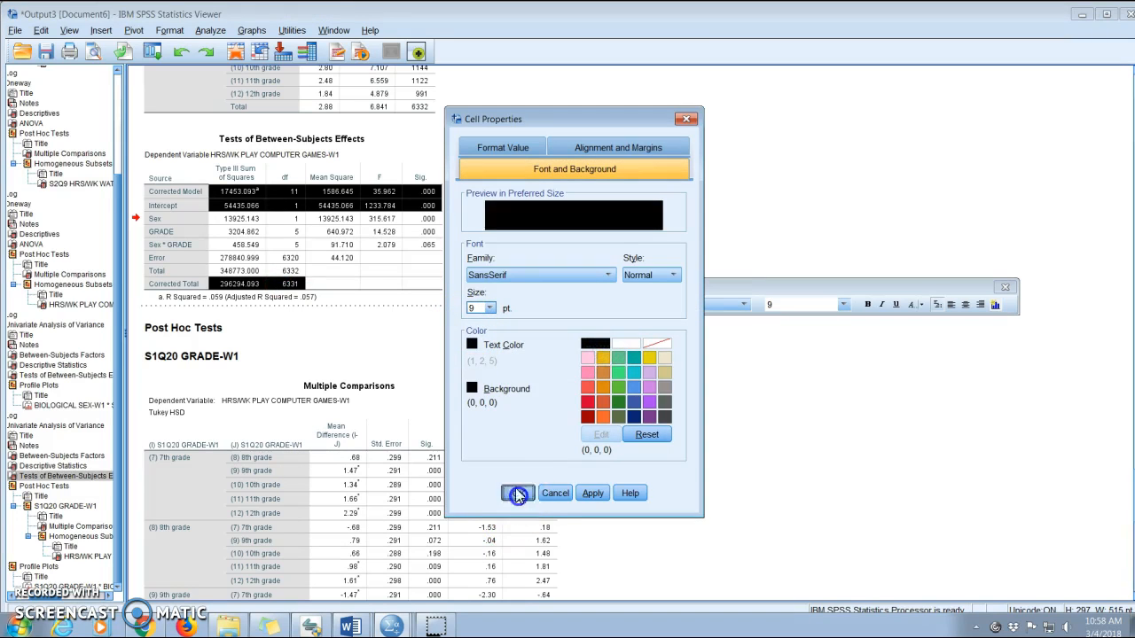
Shade the df, F and Sig. cells for Sex and GRADE green.
click(373, 271)
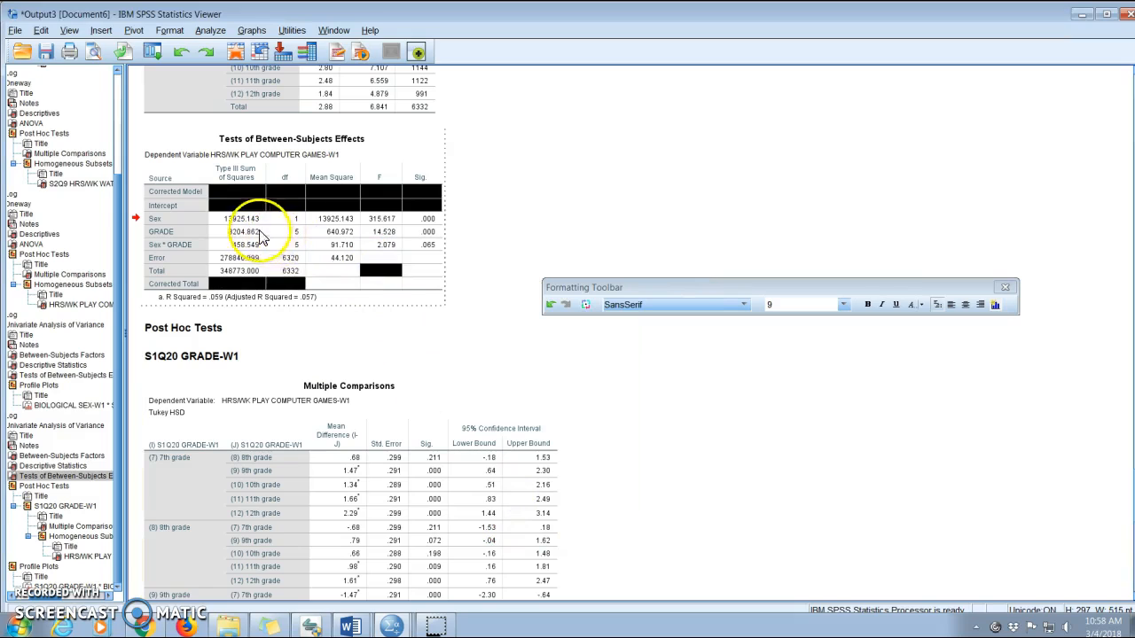
click(417, 219)
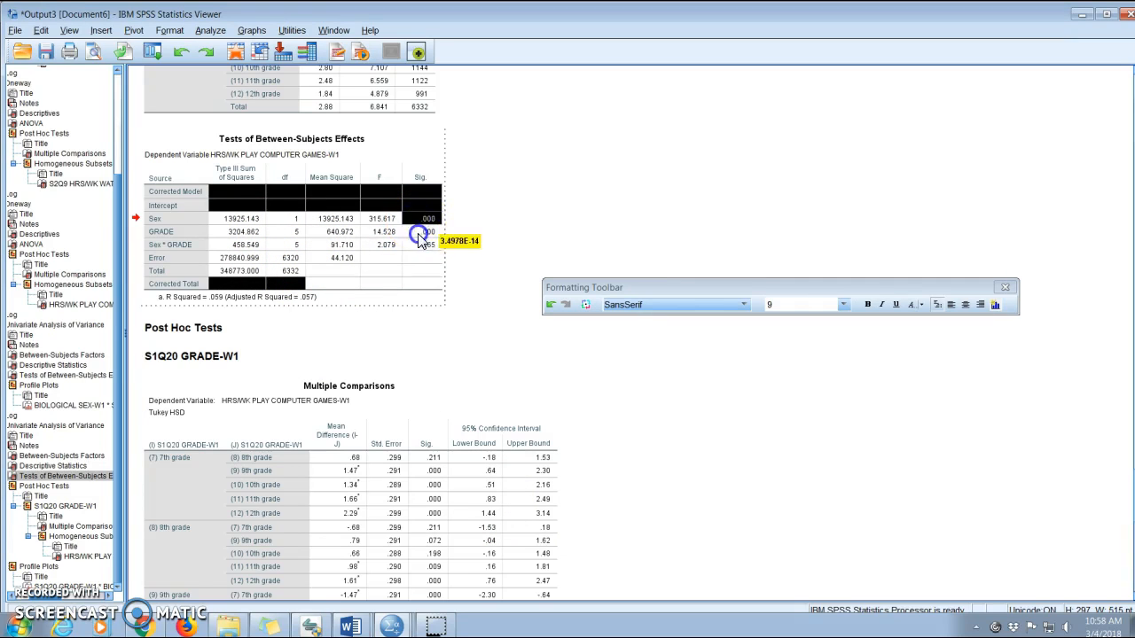
click(418, 232)
click(420, 245)
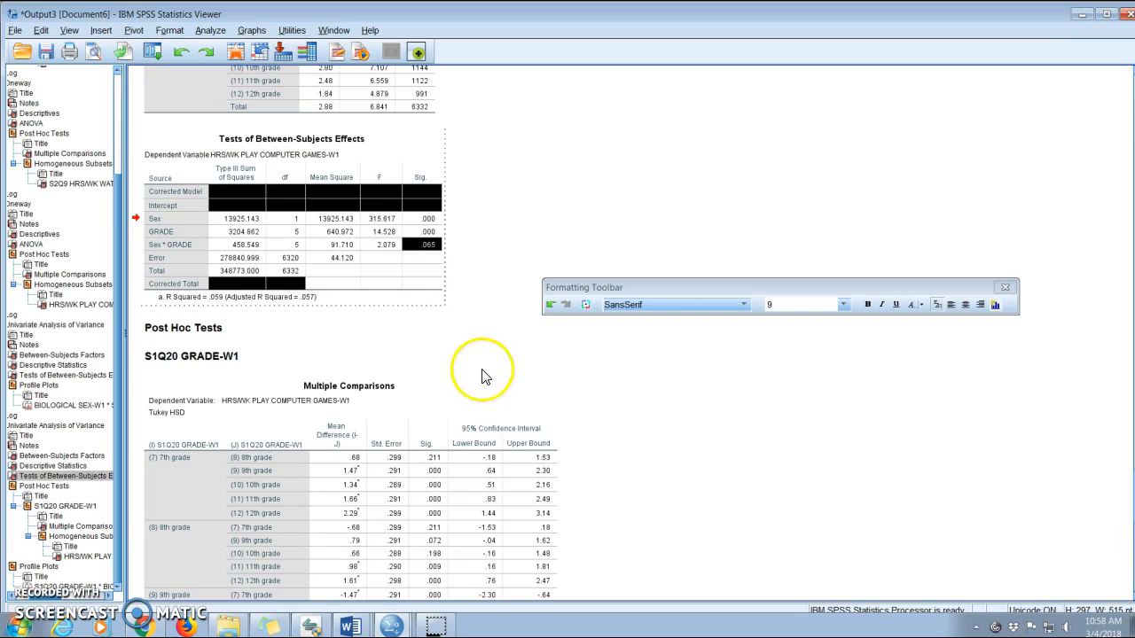
click(288, 221)
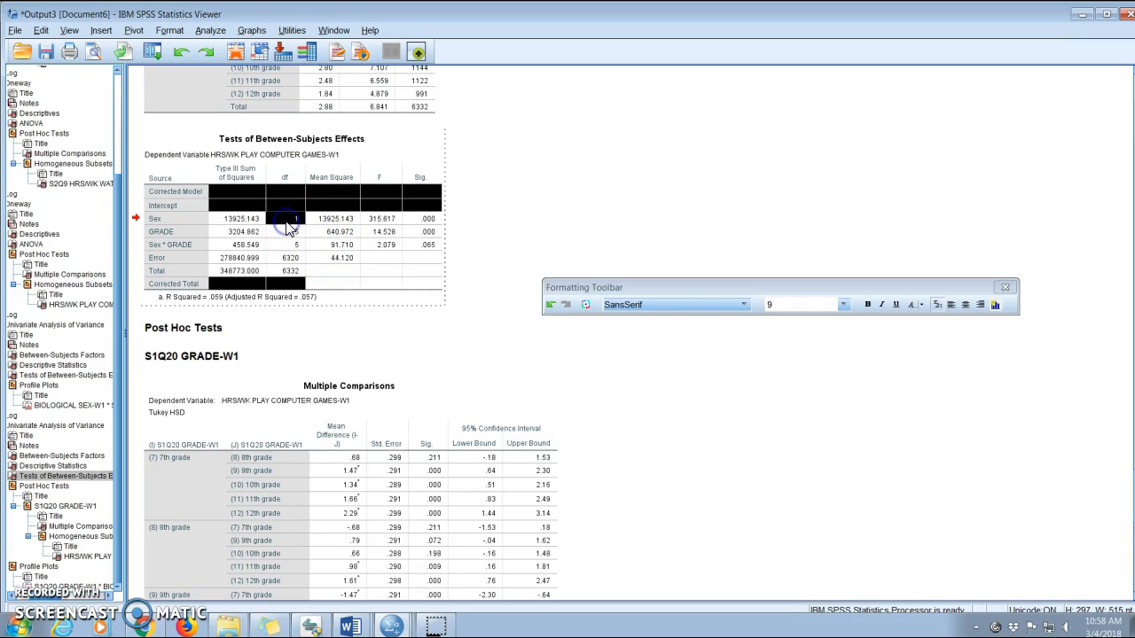
ctrl+click(296, 232)
ctrl+click(396, 219)
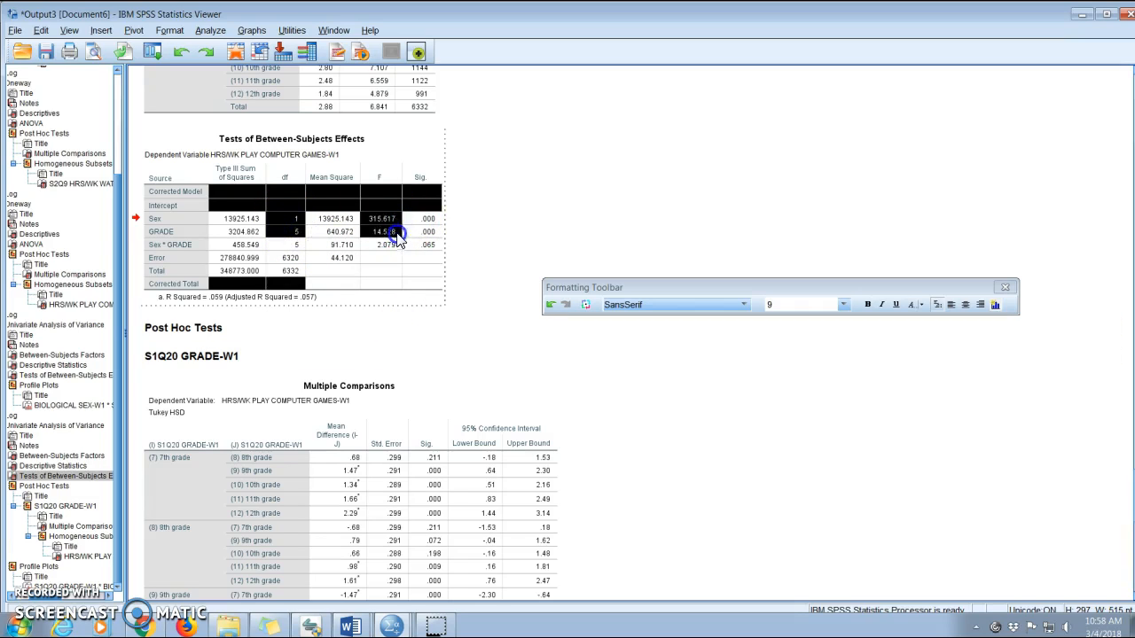
ctrl+click(416, 224)
right_click(416, 232)
click(459, 399)
click(470, 390)
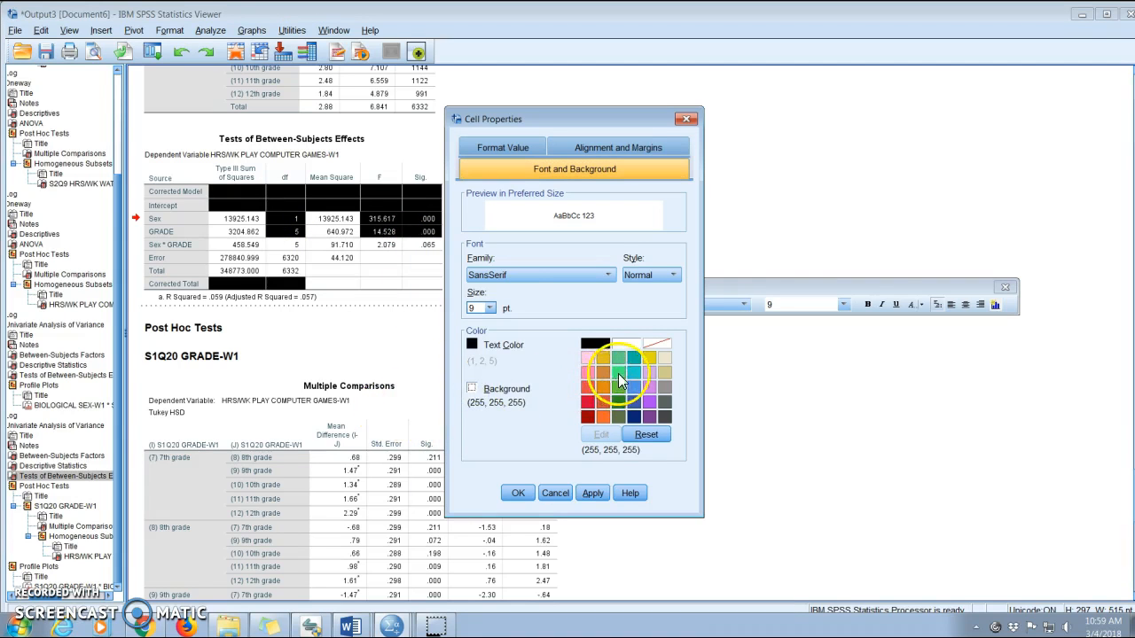
click(618, 374)
click(518, 493)
Shade the df, F and Sig. cells for the Sex * GRADE interaction red.
click(493, 348)
click(295, 247)
double_click(295, 246)
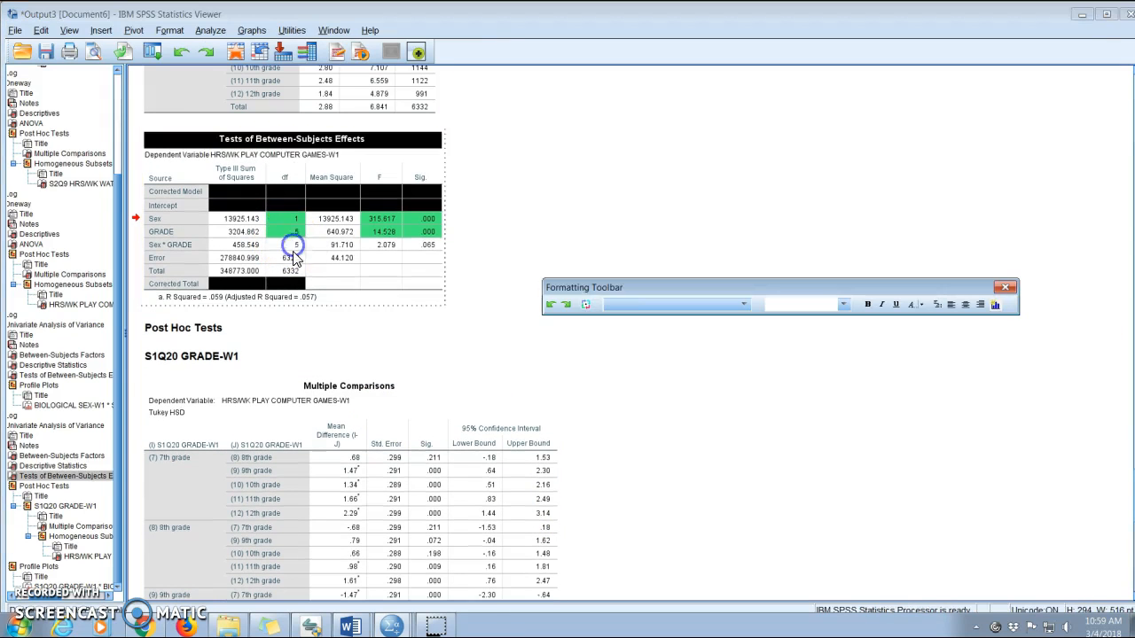
click(292, 249)
ctrl+click(381, 247)
ctrl+click(421, 248)
right_click(421, 254)
click(440, 413)
click(471, 388)
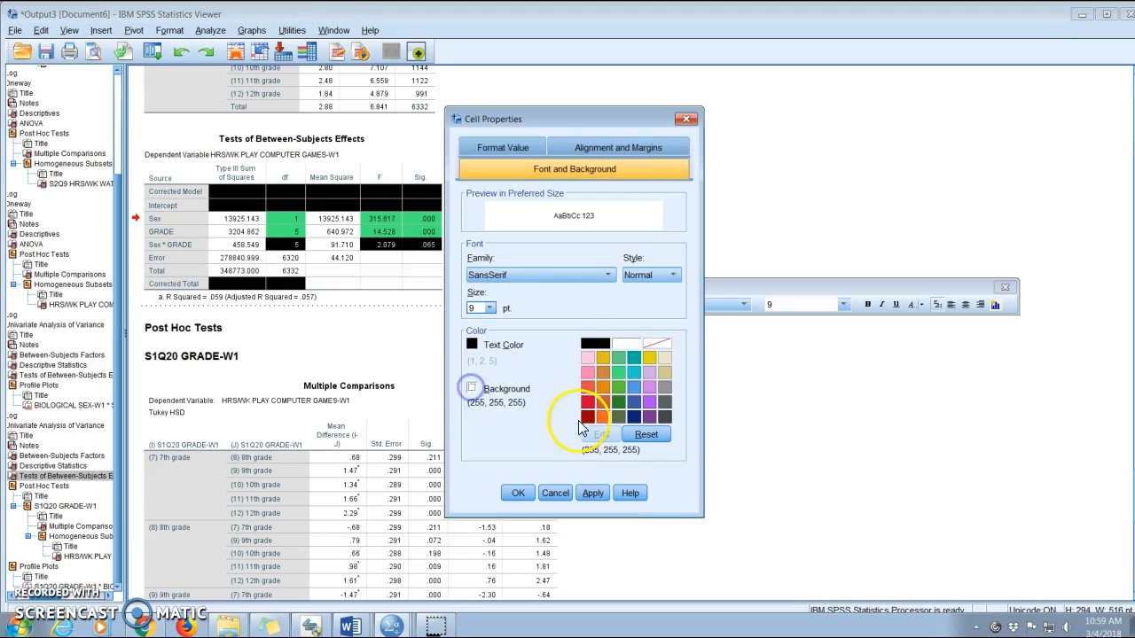
click(588, 387)
click(518, 493)
Shade the Error row's df cell dark green.
click(424, 282)
click(288, 259)
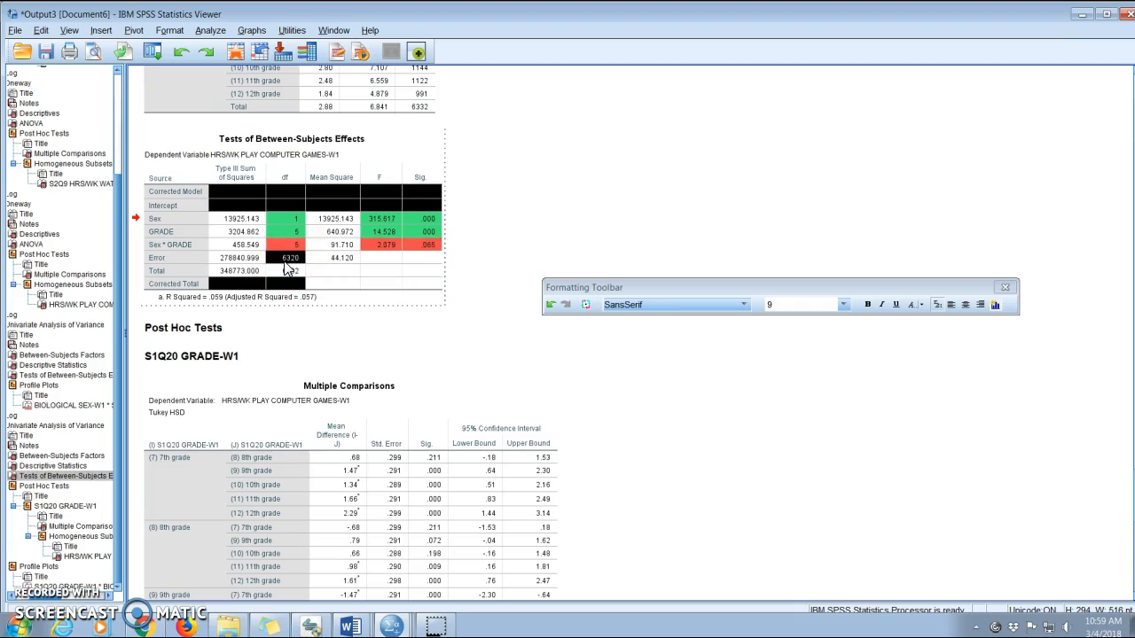
right_click(288, 269)
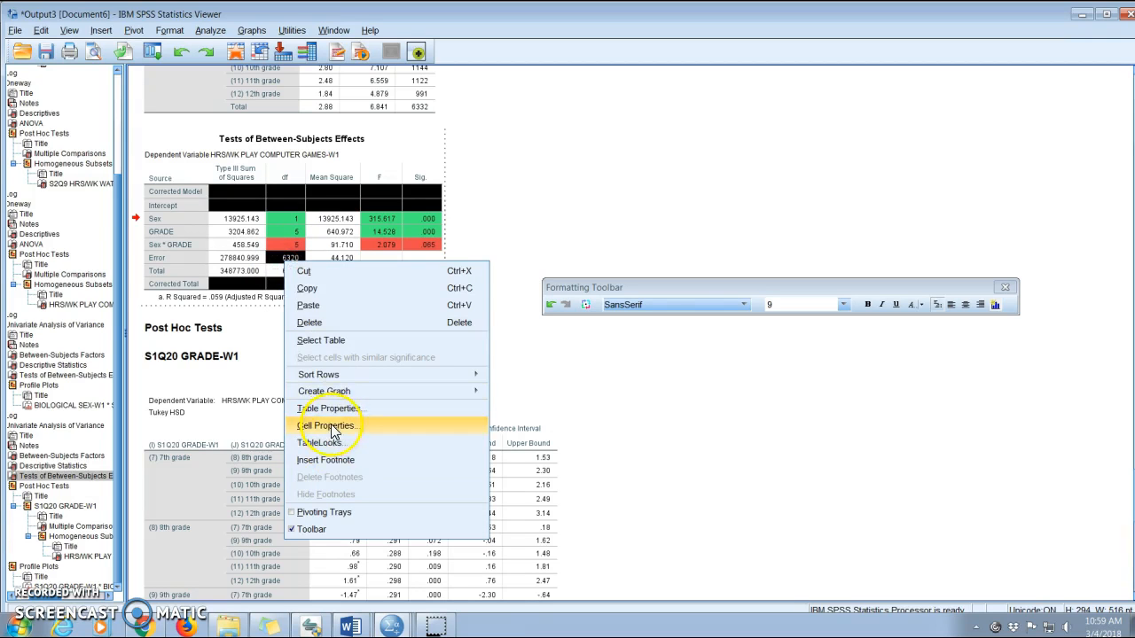
click(326, 410)
click(472, 393)
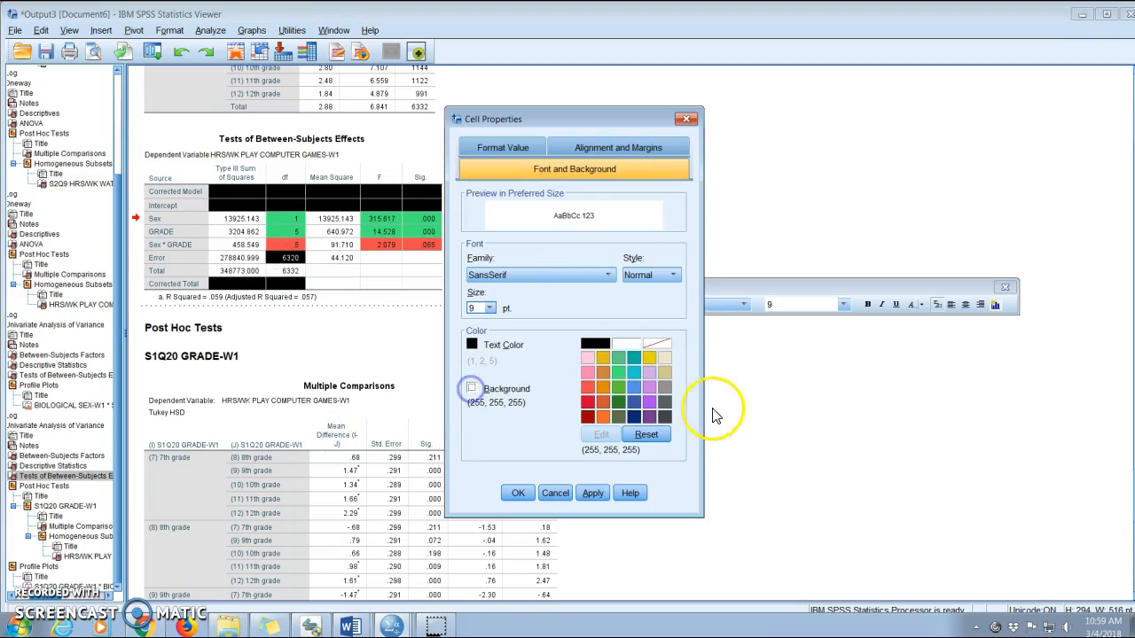
click(650, 386)
click(518, 493)
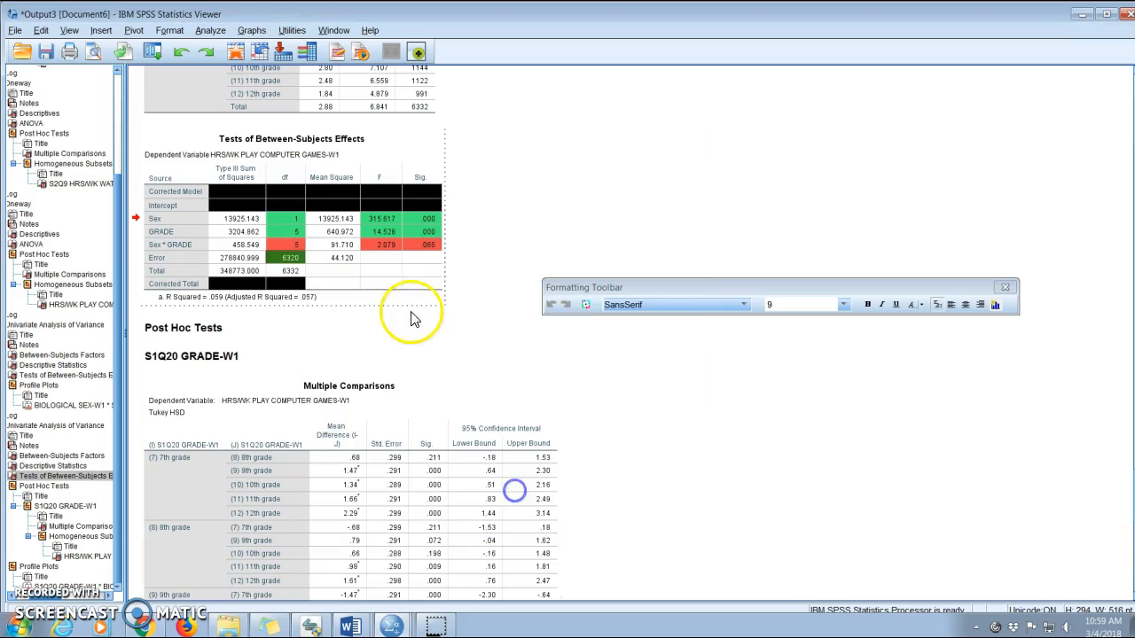
In the Word assignment document, start a new line under question 5 and add the sentence on the significant effect of sex, F(1,6320)=315.62, p<.001.
click(432, 325)
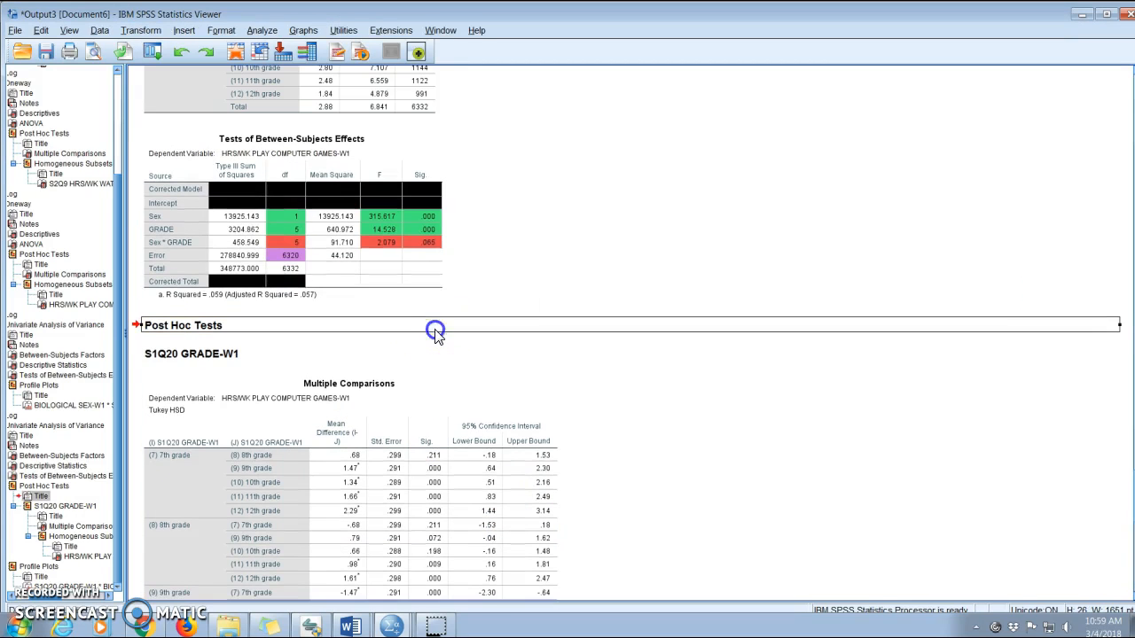
click(348, 626)
click(390, 589)
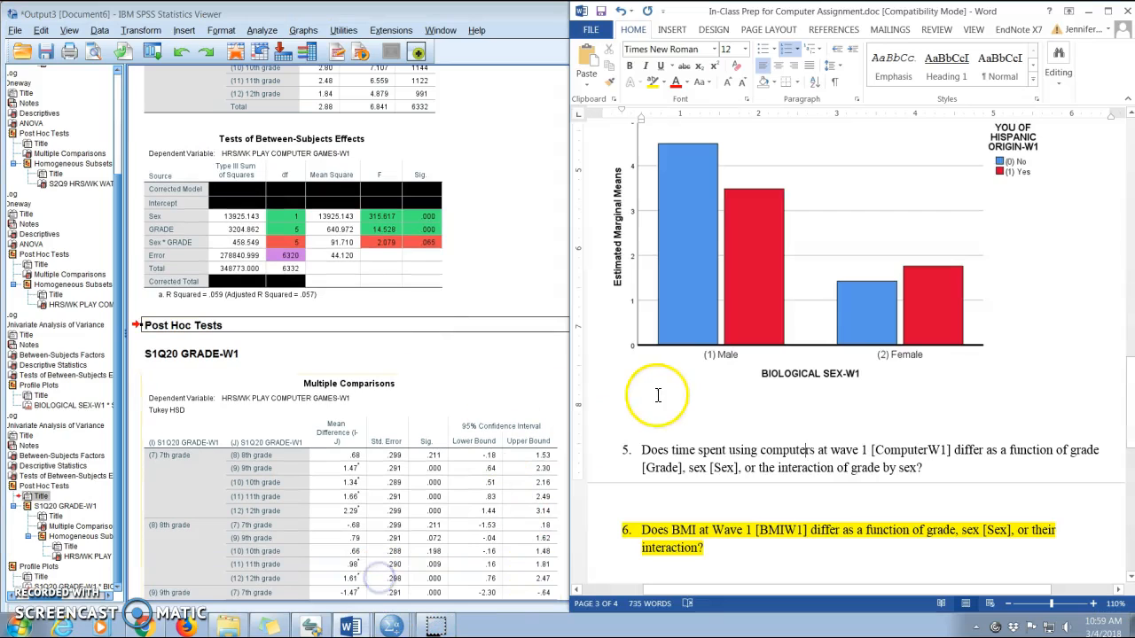
click(953, 466)
key(Return)
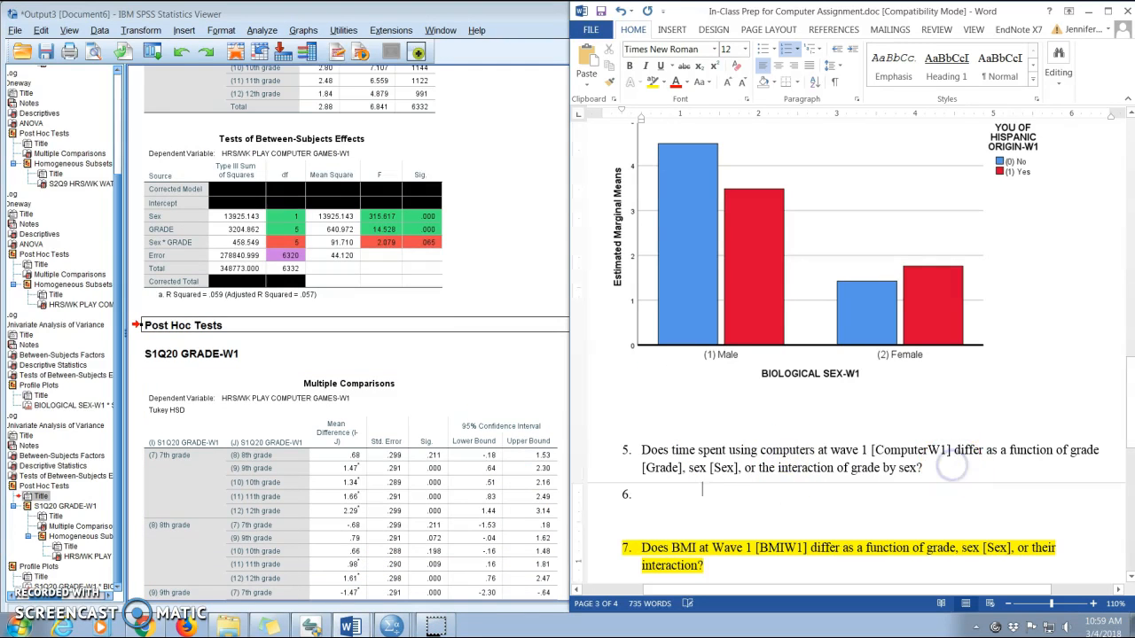
key(BackSpace)
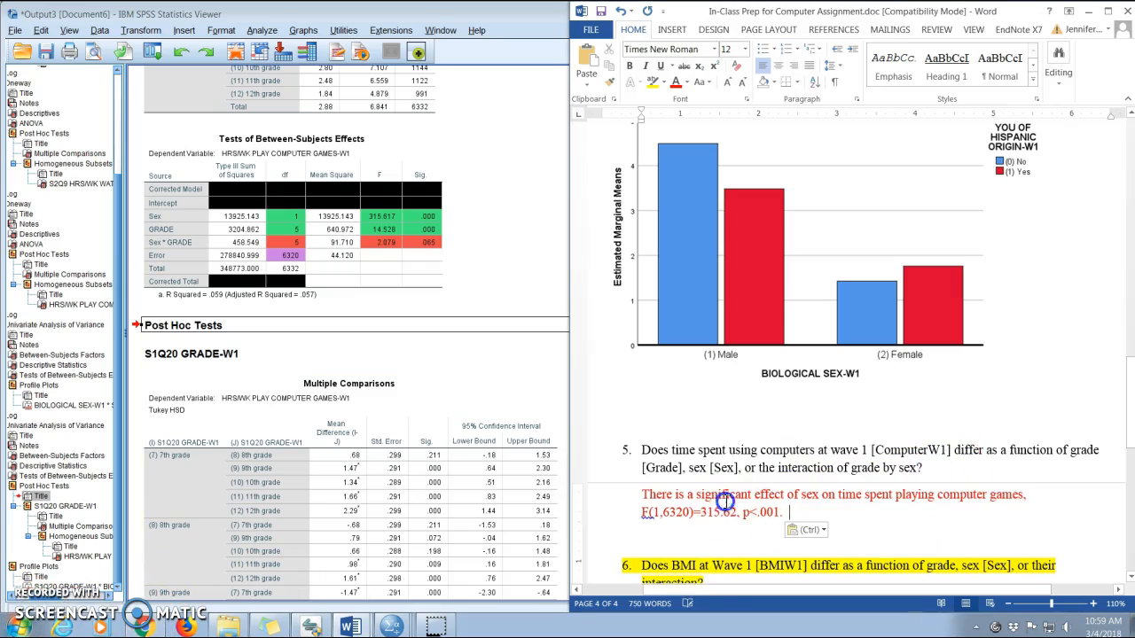
Paste as formatted text the comparison that boys (M=4.40 hrs, SD=8.55) spend more time than girls (M=1.44 hrs, SD=4.23).
triple_click(725, 501)
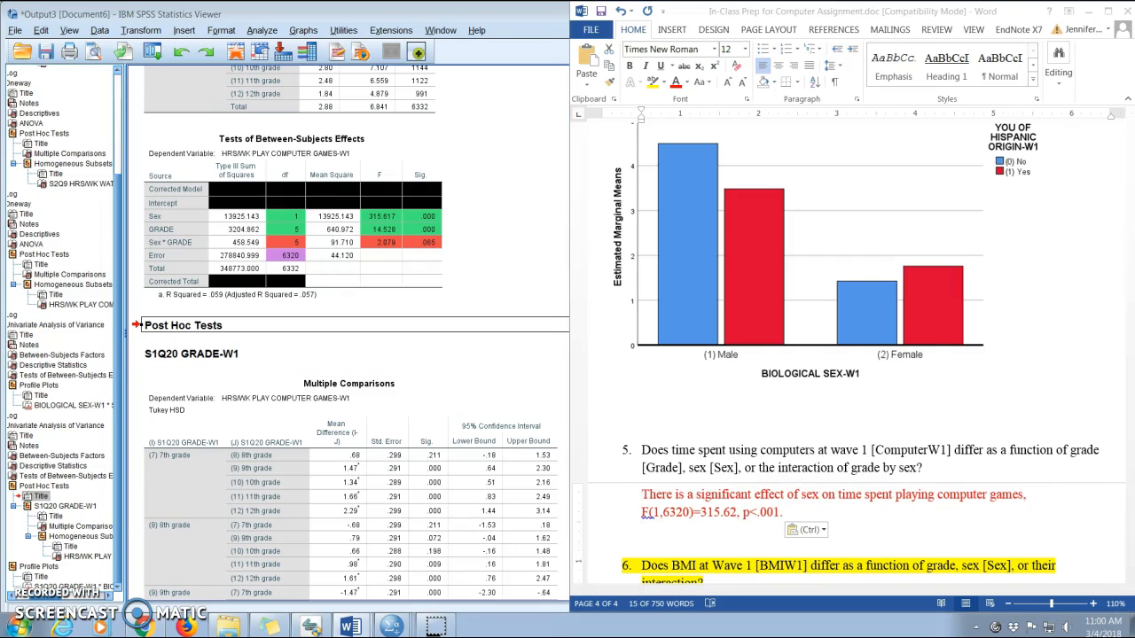
click(791, 513)
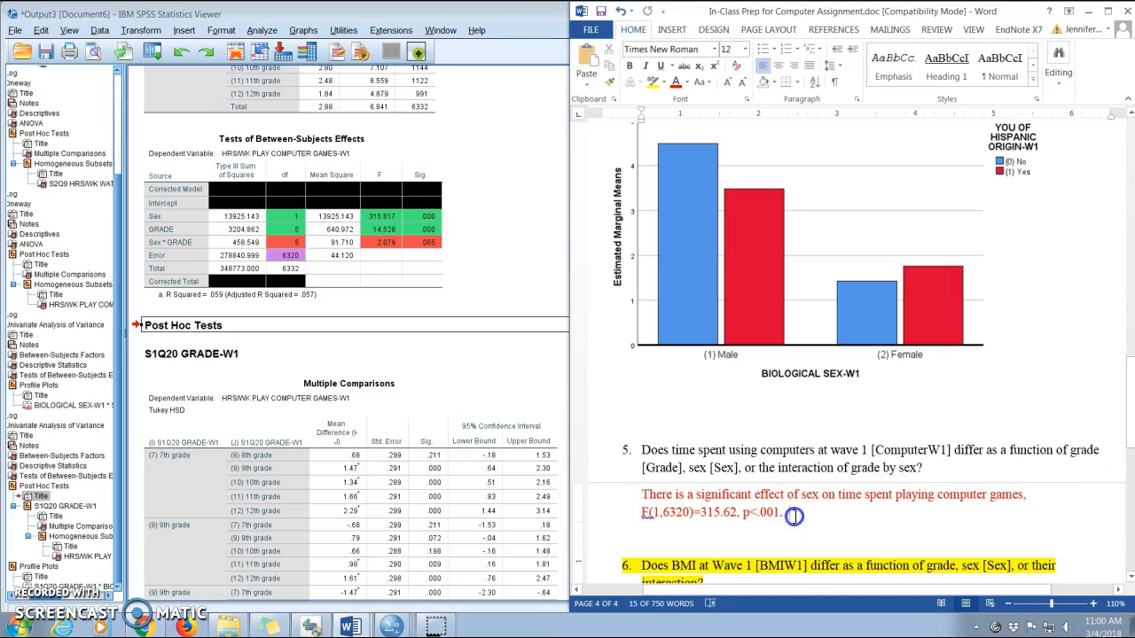
click(587, 83)
click(620, 141)
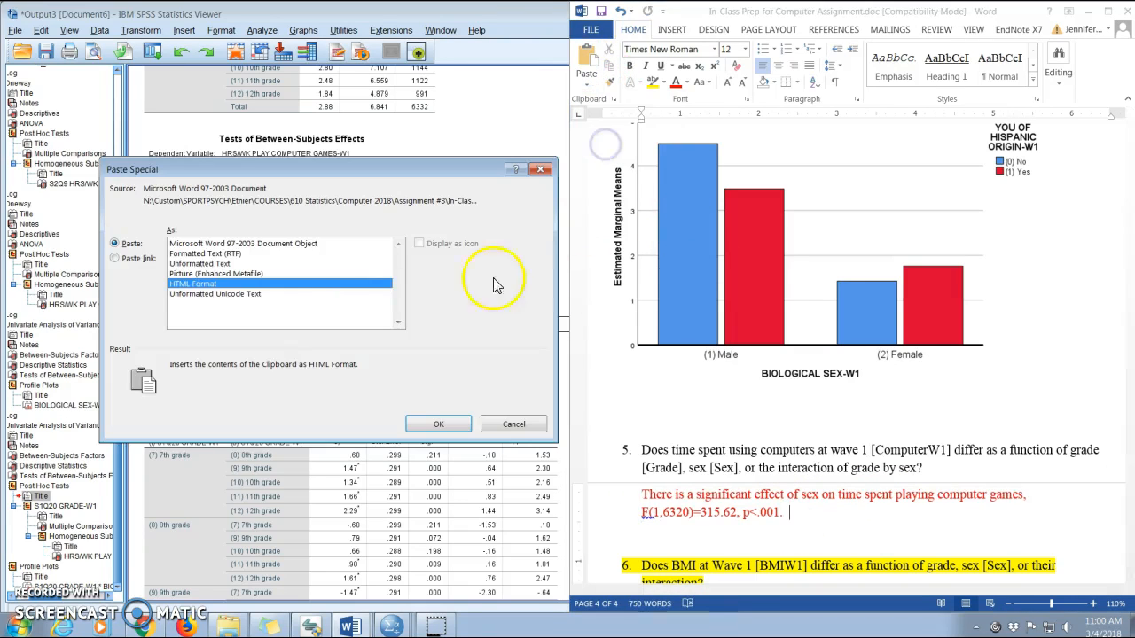
click(438, 424)
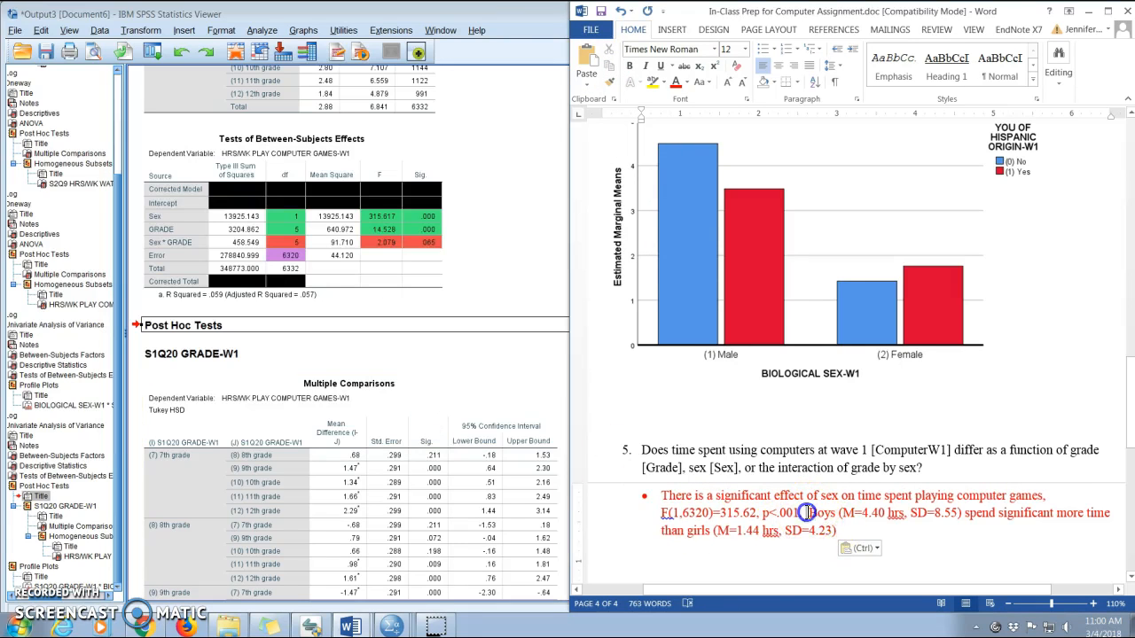
Correct "significant" to "significantly" in the boys versus girls sentence.
drag(808, 513, 837, 530)
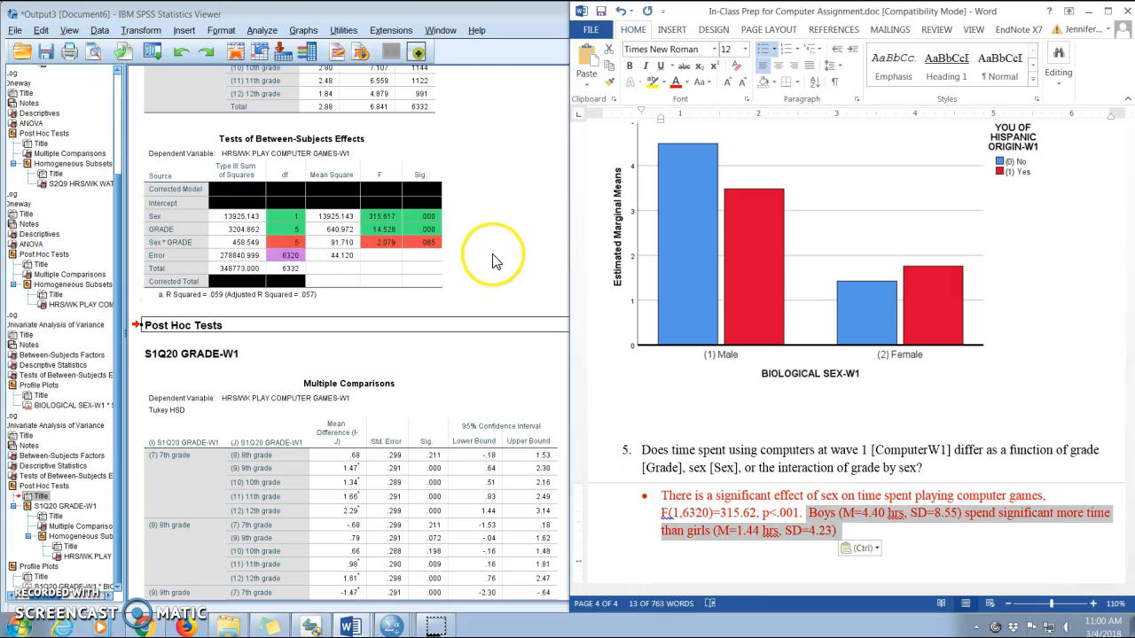
click(1059, 513)
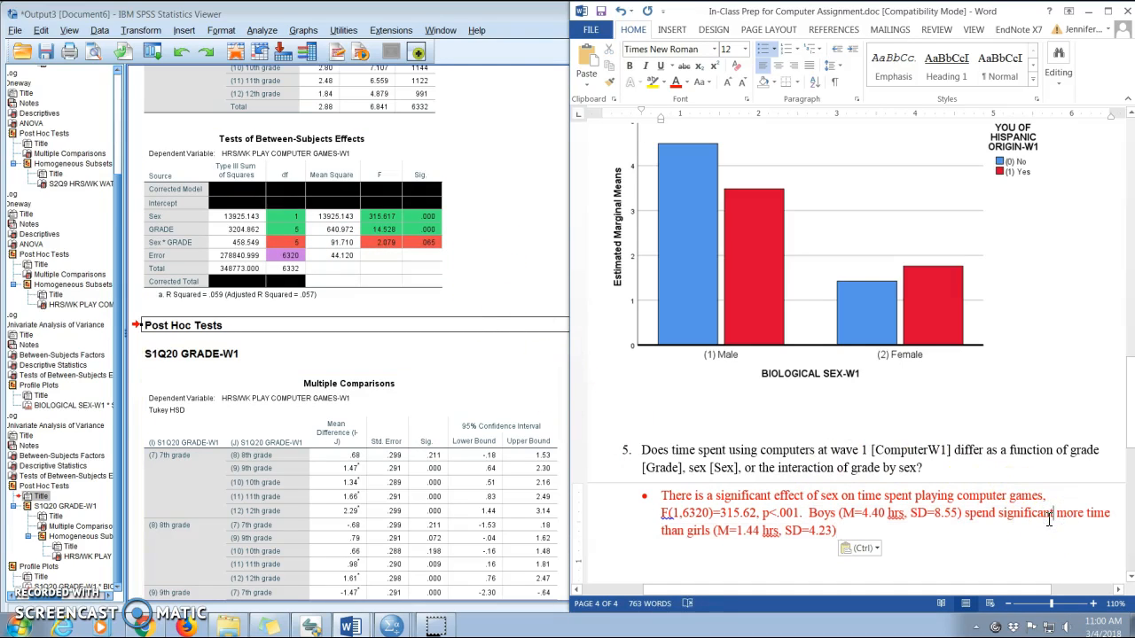
text(ly)
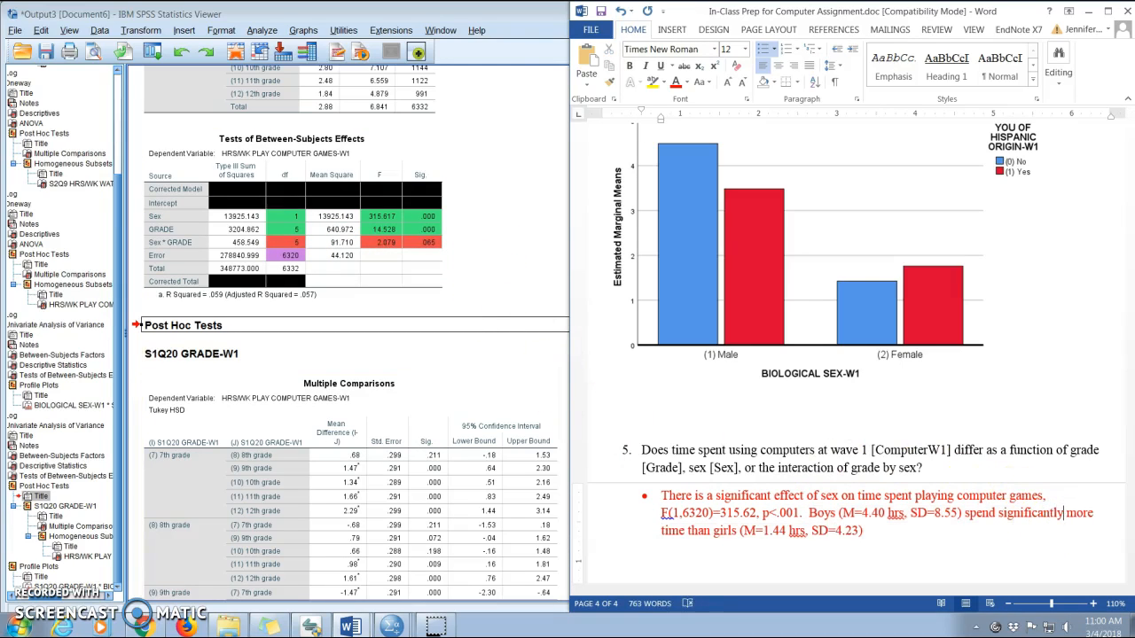
Shade the Male Total Mean and Std. Deviation cells of the Descriptive Statistics table yellow.
click(480, 260)
scroll(482, 259, up, 10)
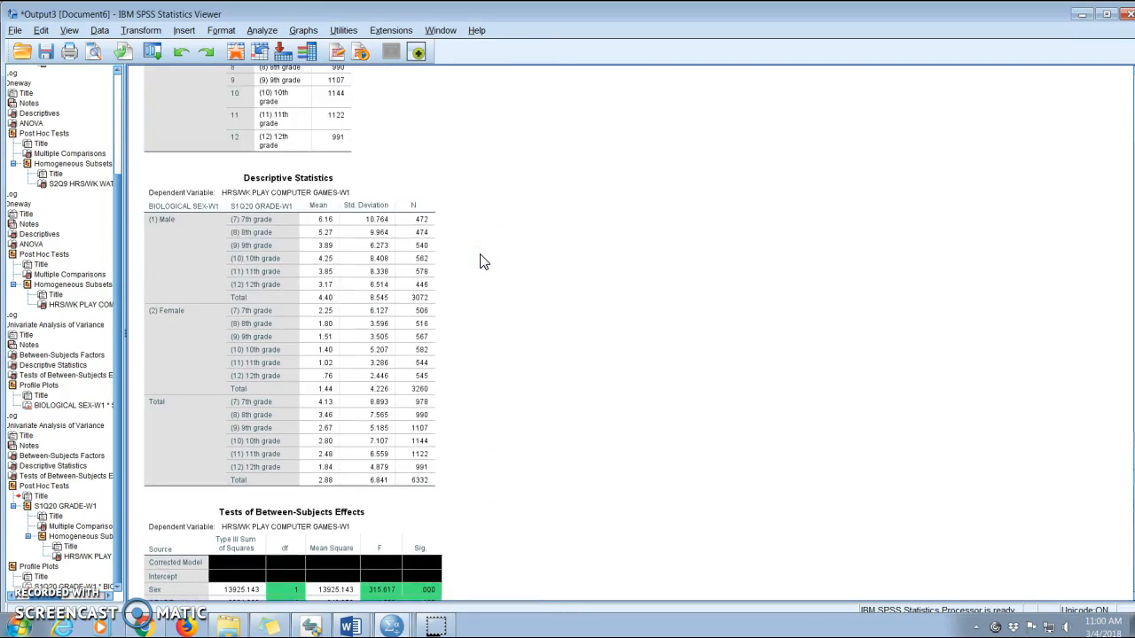
click(390, 337)
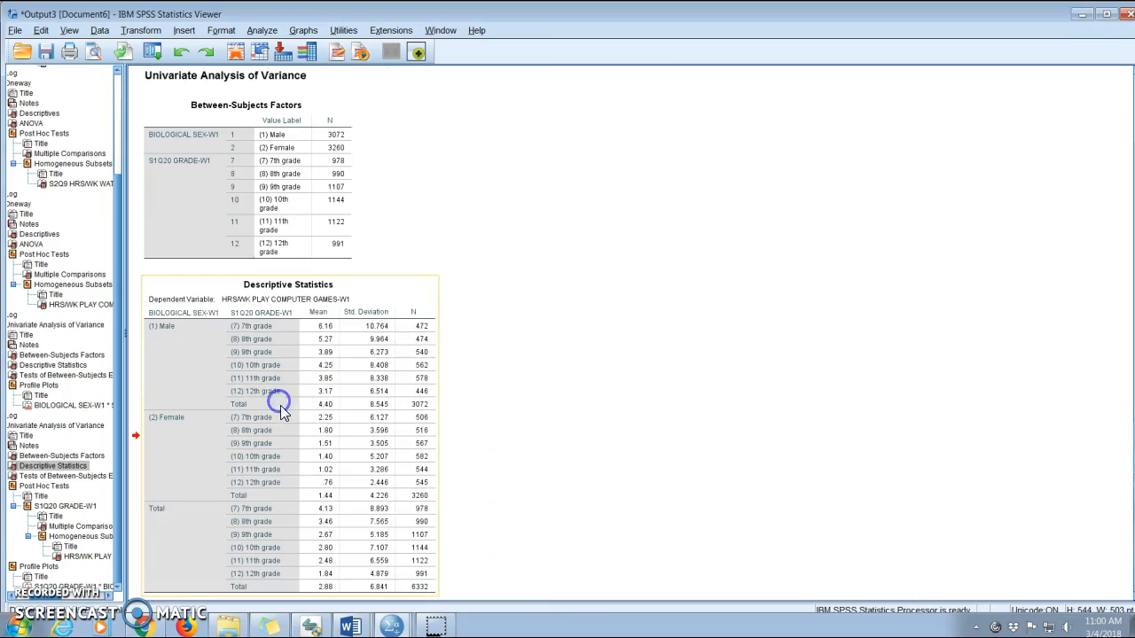
double_click(324, 408)
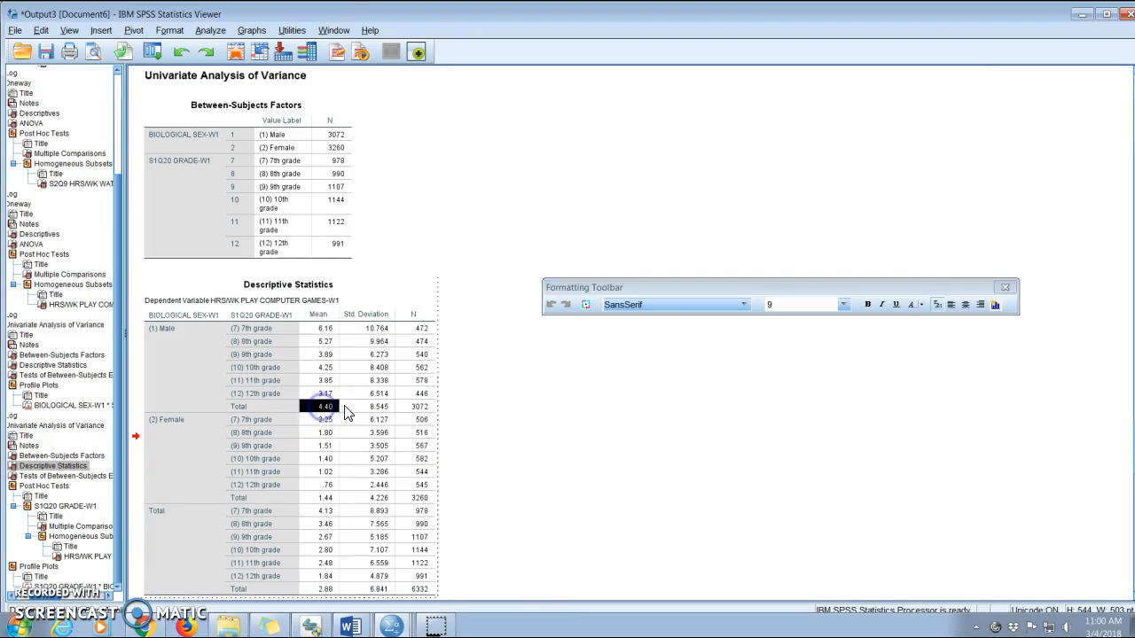
right_click(362, 410)
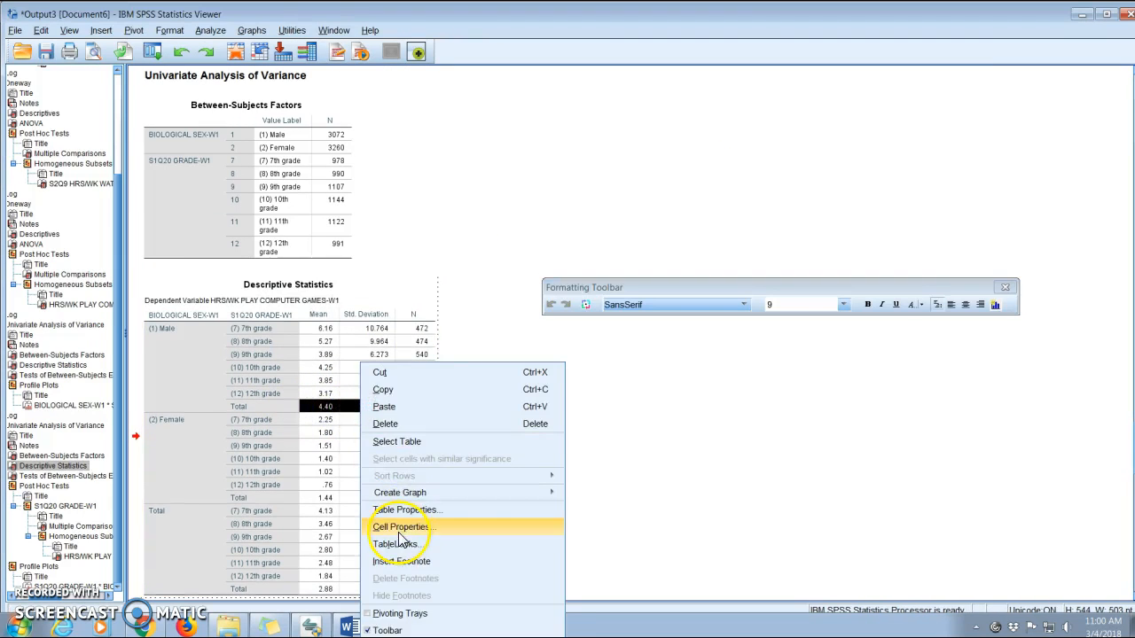
click(397, 525)
click(472, 390)
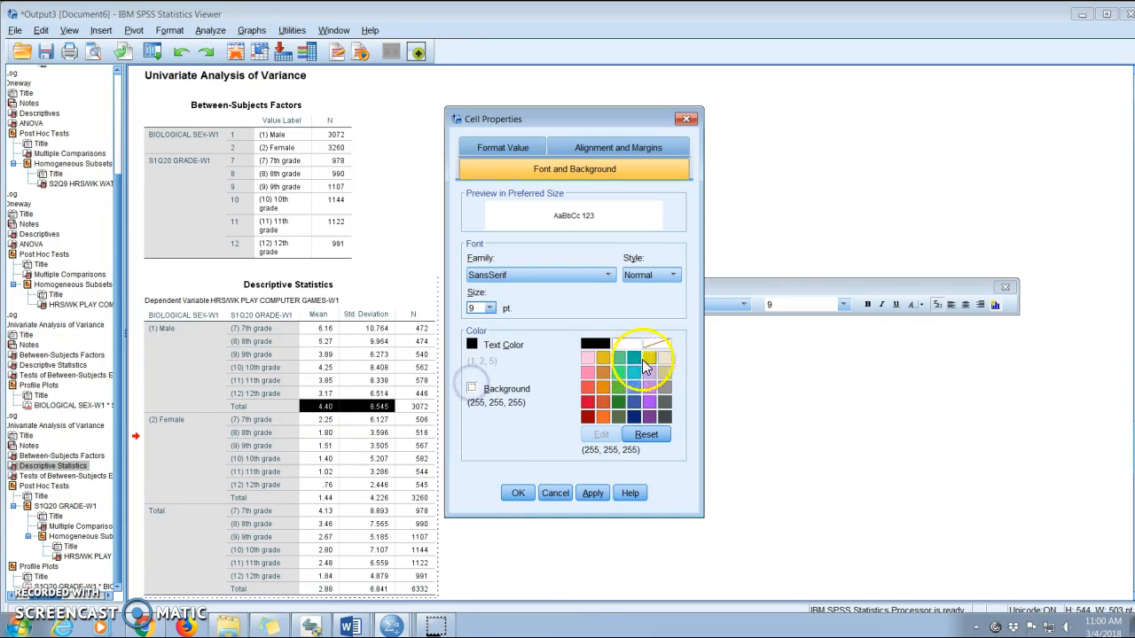
click(649, 357)
click(522, 492)
click(606, 485)
Set the text colour of the Female Total Mean and Std. Deviation cells to yellow.
scroll(603, 486, down, 1)
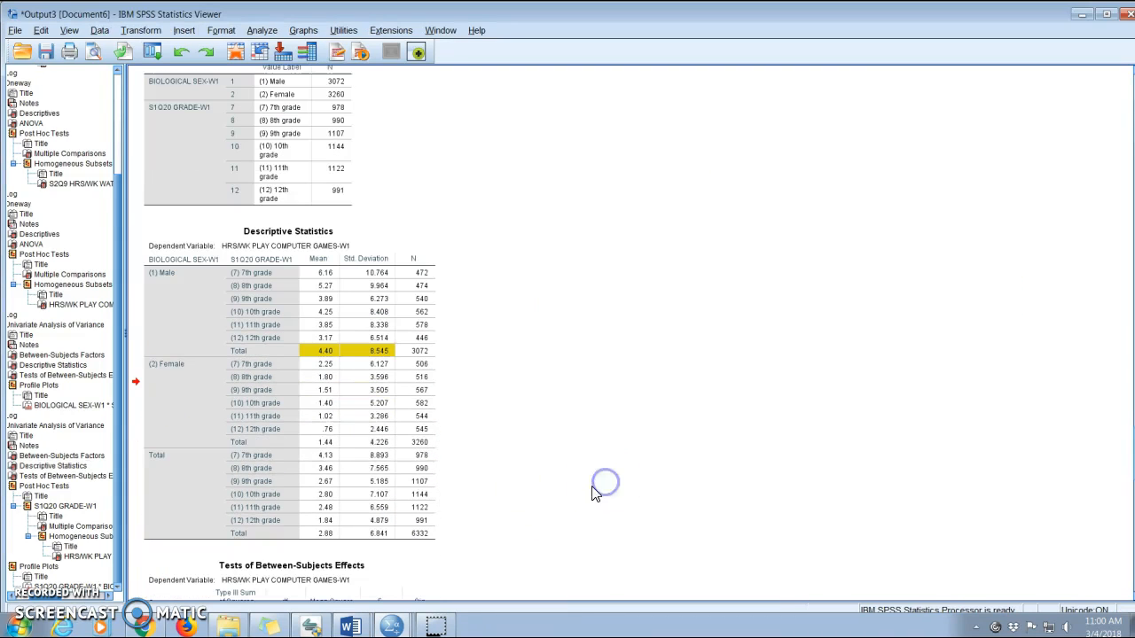
click(334, 438)
double_click(334, 438)
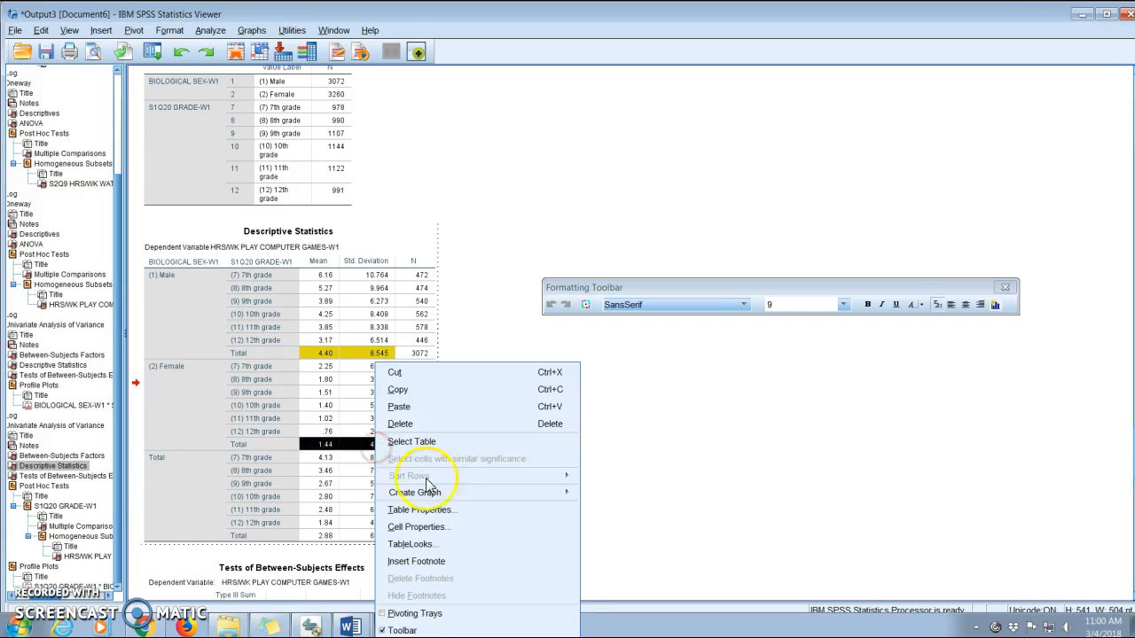
click(419, 526)
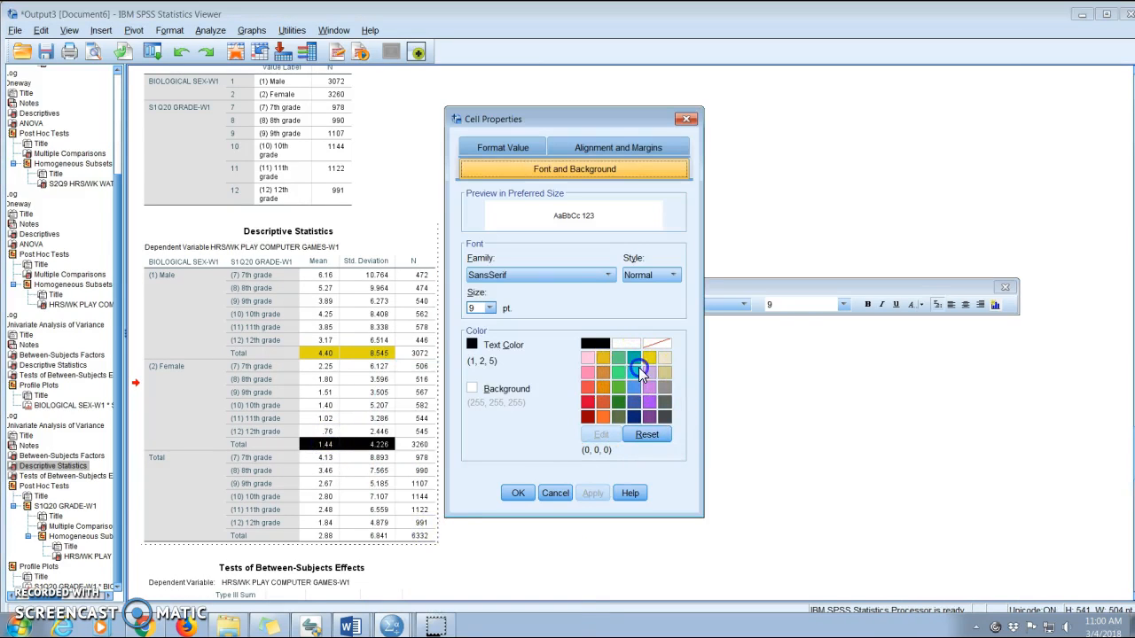
click(635, 358)
click(649, 358)
click(518, 493)
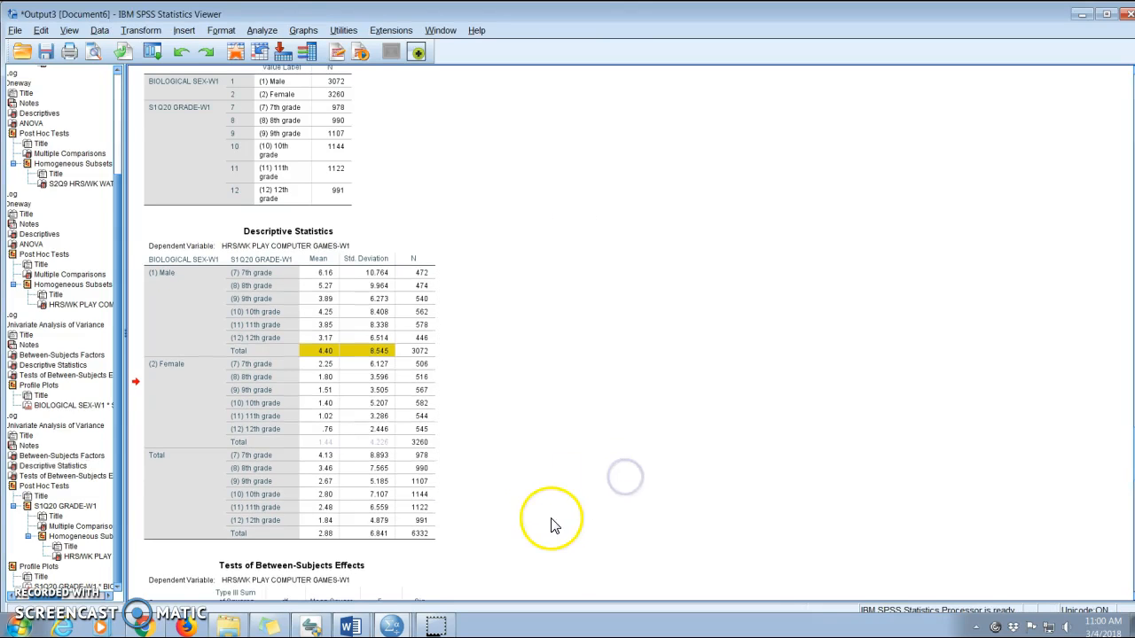
Insert "playing computer games" after "time" in the boys versus girls sentence.
mouse_move(351, 625)
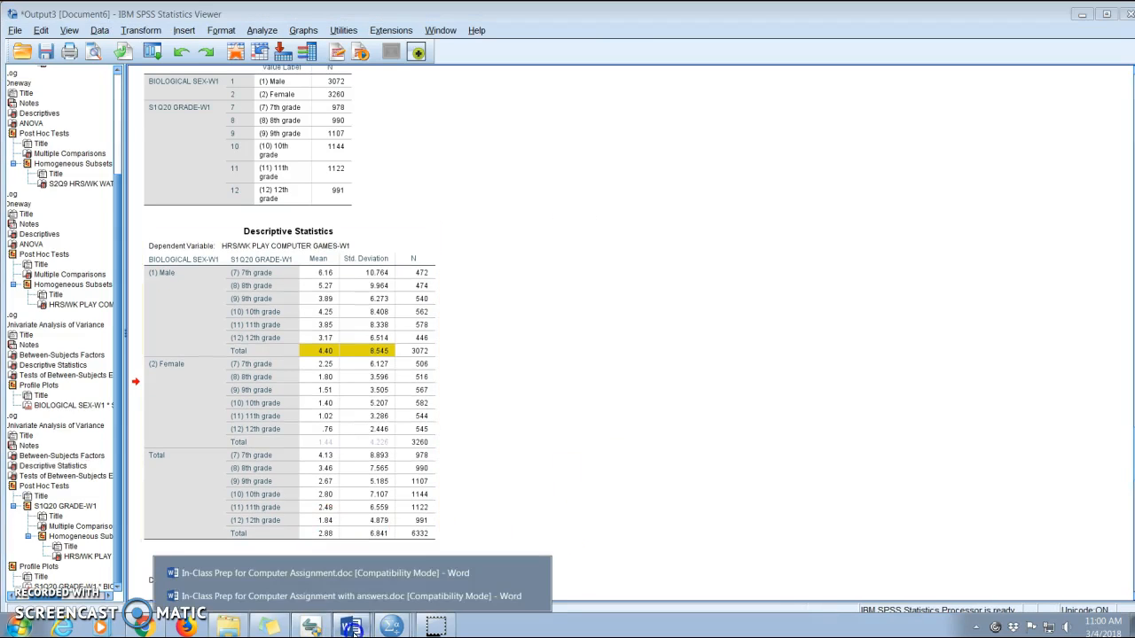
click(331, 574)
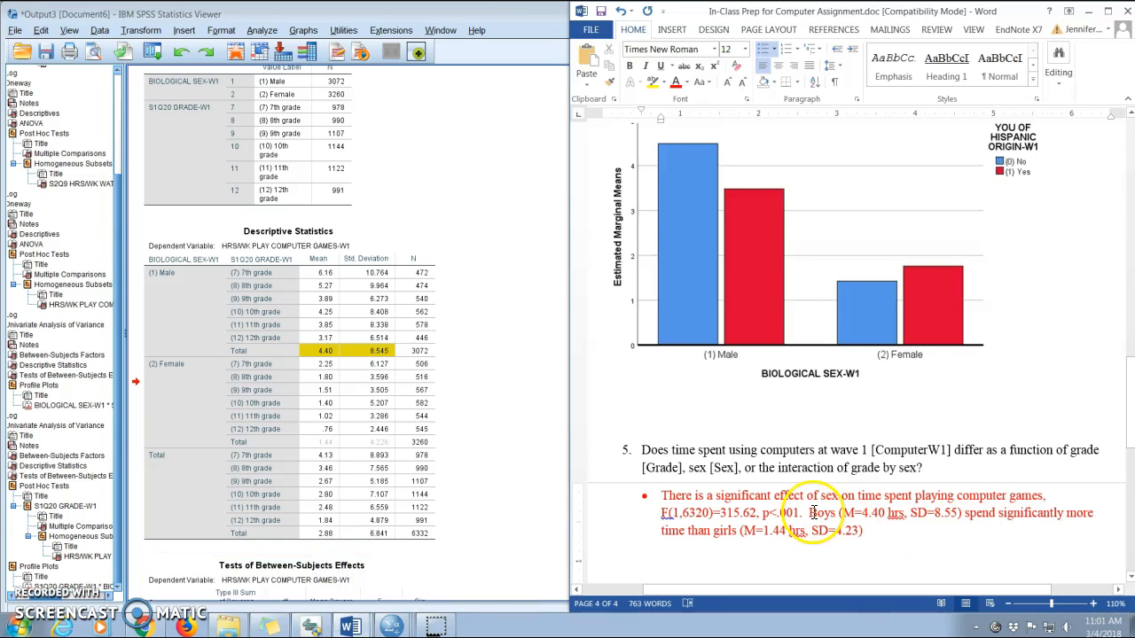
drag(810, 512, 697, 545)
click(688, 530)
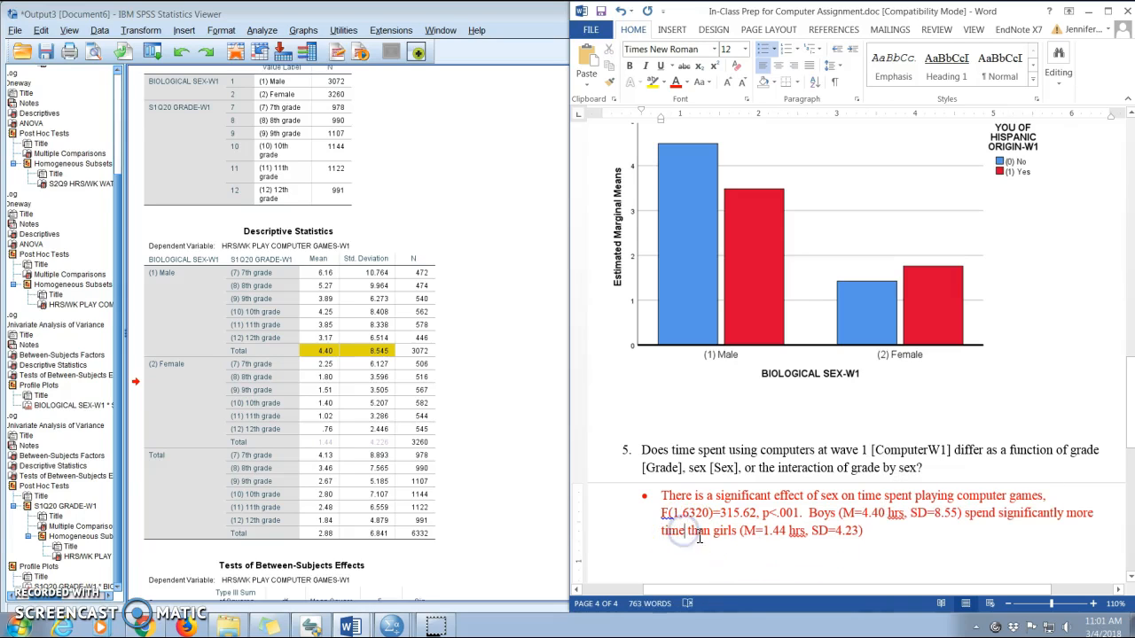
text(playing com)
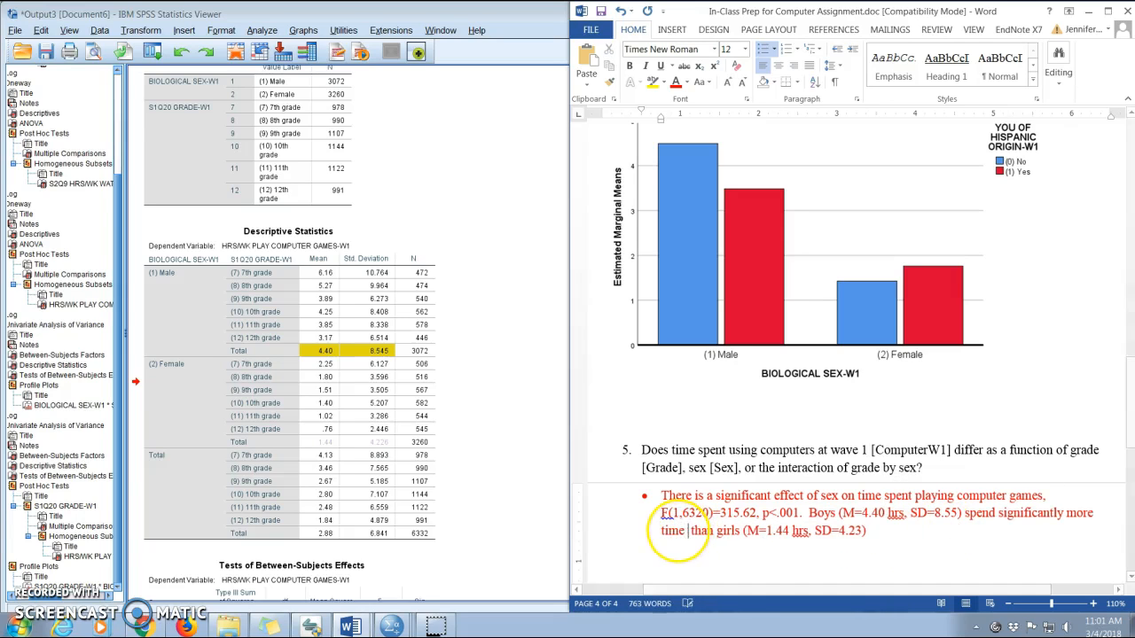
text(puter games)
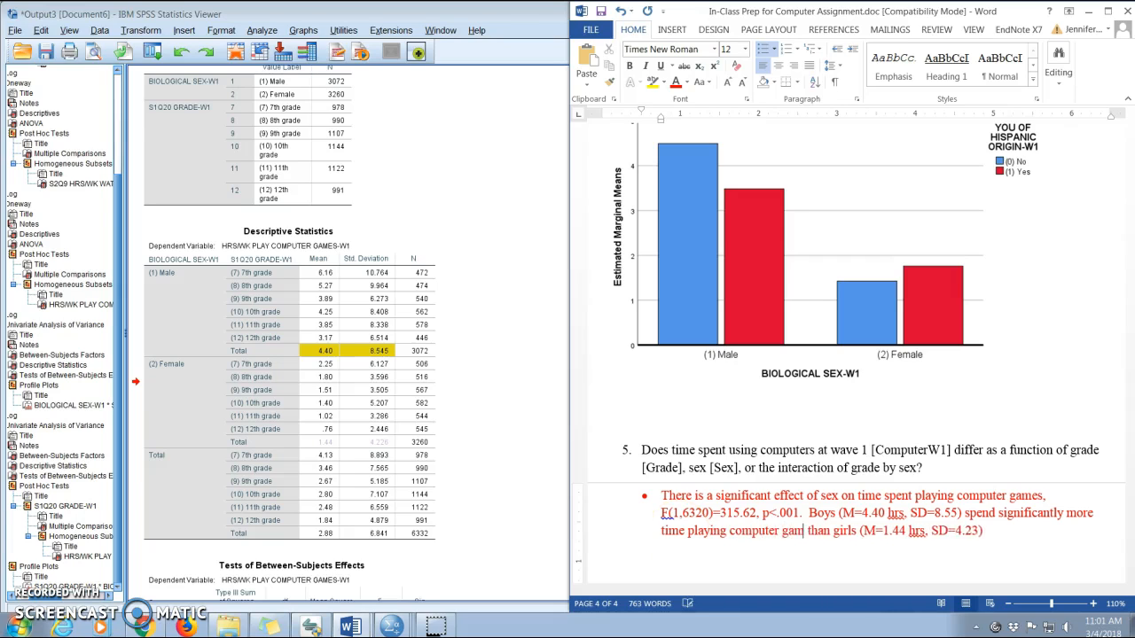
Append ", p<.05." to that sentence and add a bullet stating the significant effect of grade, F(5,6320)=14.53, p<.001.
click(1013, 530)
text(, p<.05.)
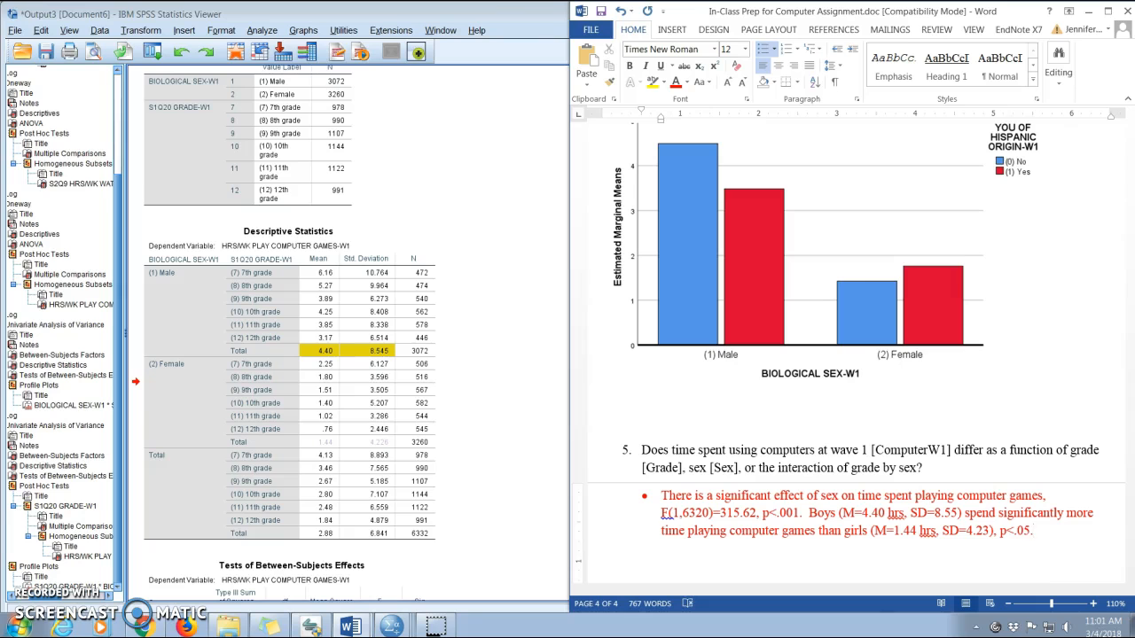
click(750, 482)
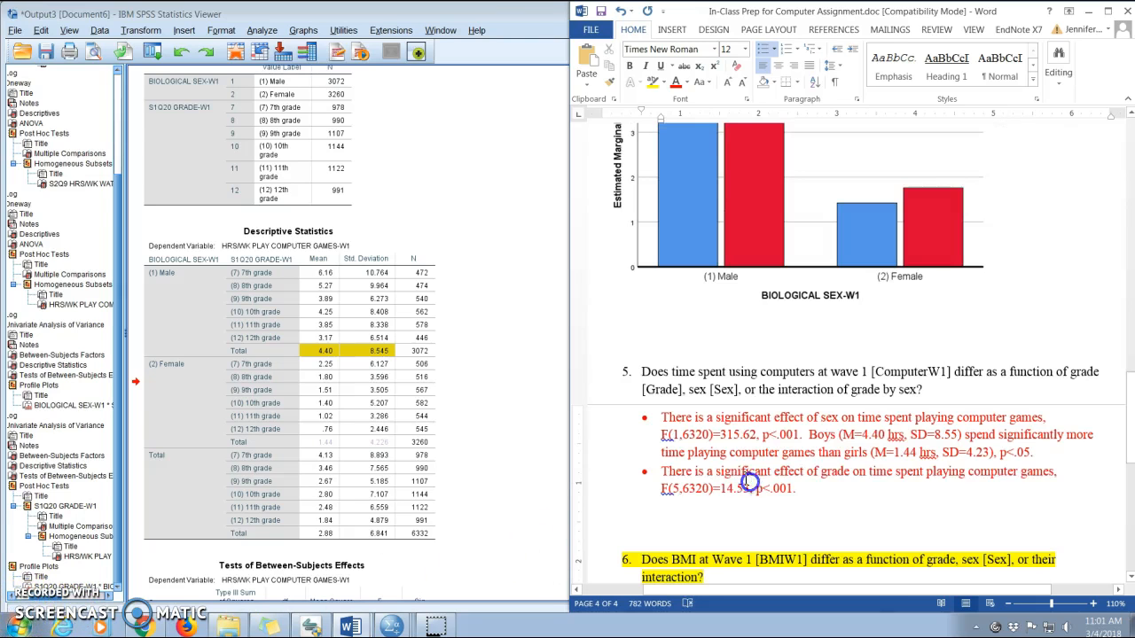
triple_click(750, 483)
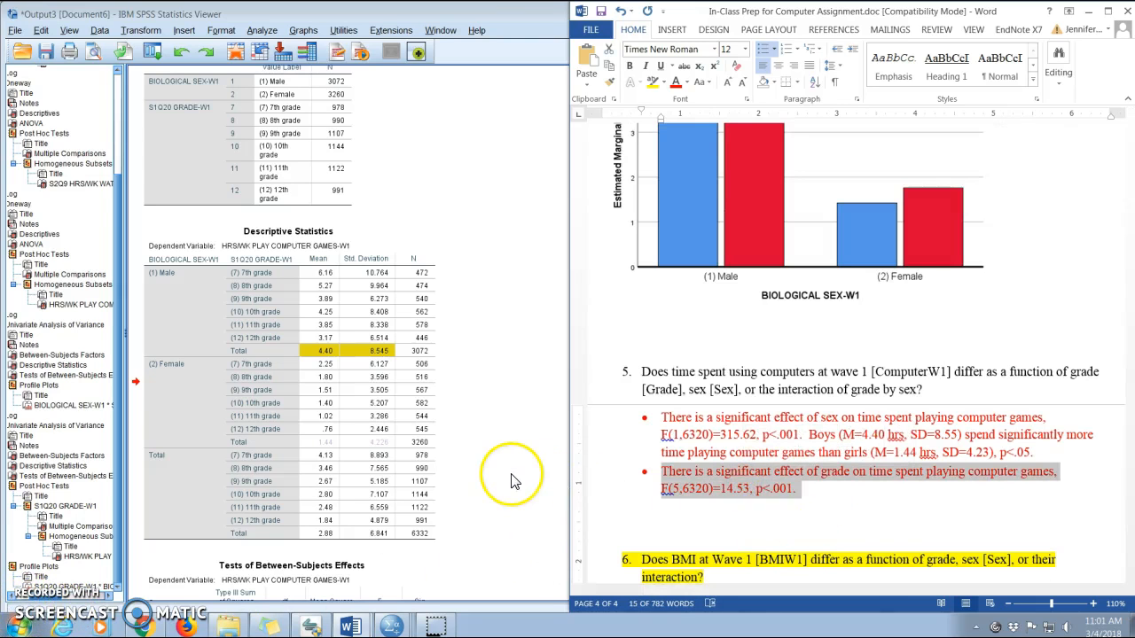
Review the Tests of Between-Subjects Effects and the Tukey Multiple Comparisons table for grade.
click(512, 482)
scroll(507, 465, down, 6)
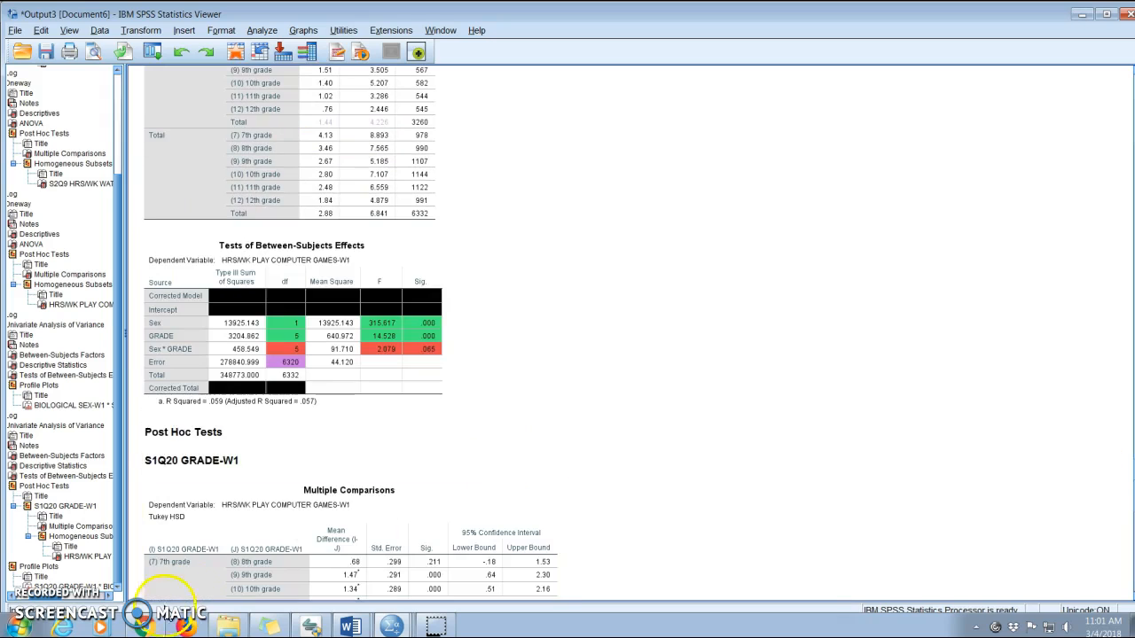
click(349, 626)
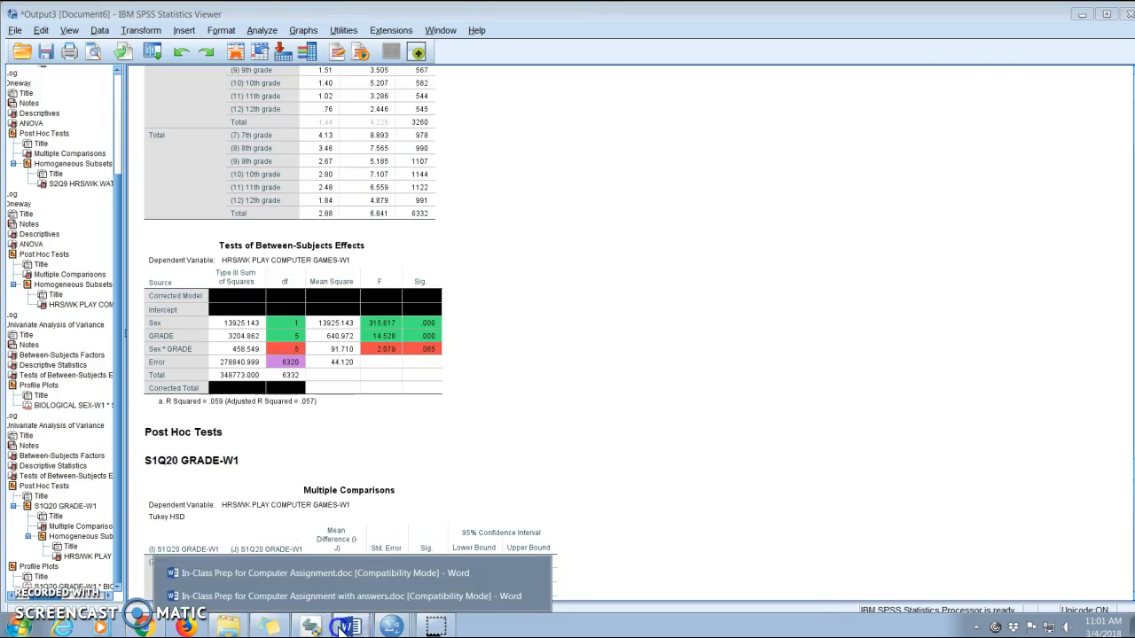
click(363, 578)
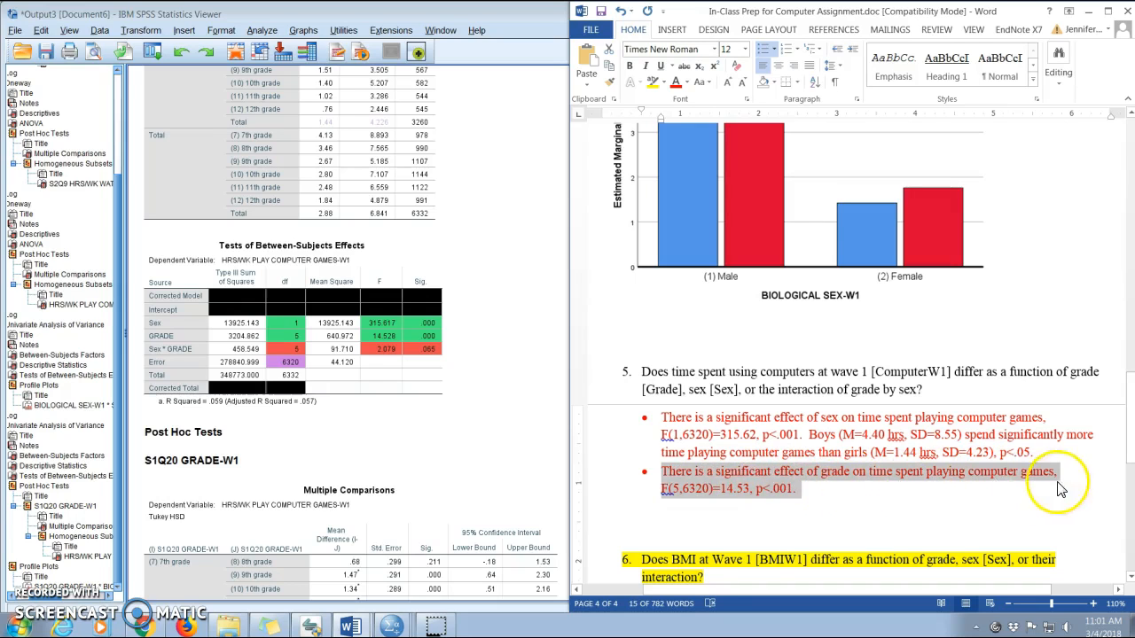
click(344, 368)
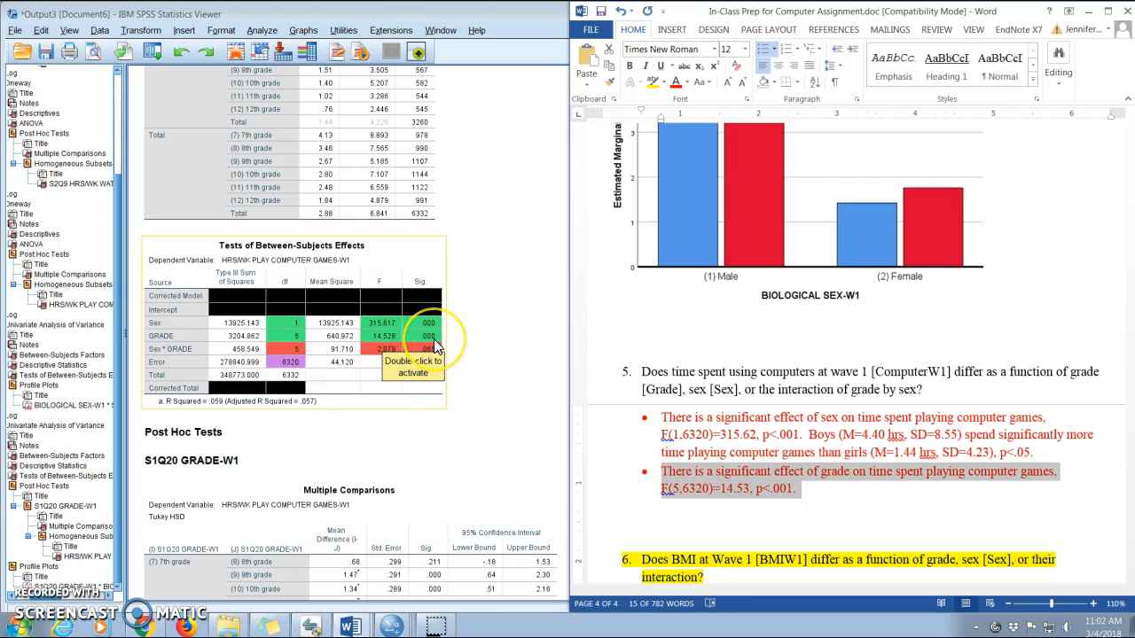
click(504, 417)
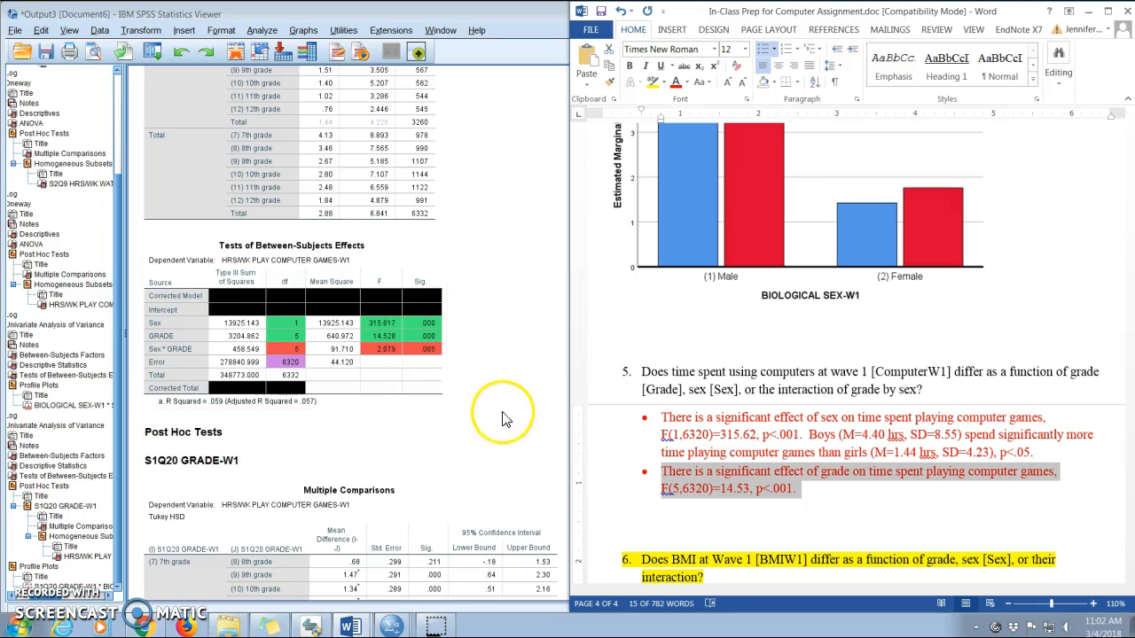
click(506, 427)
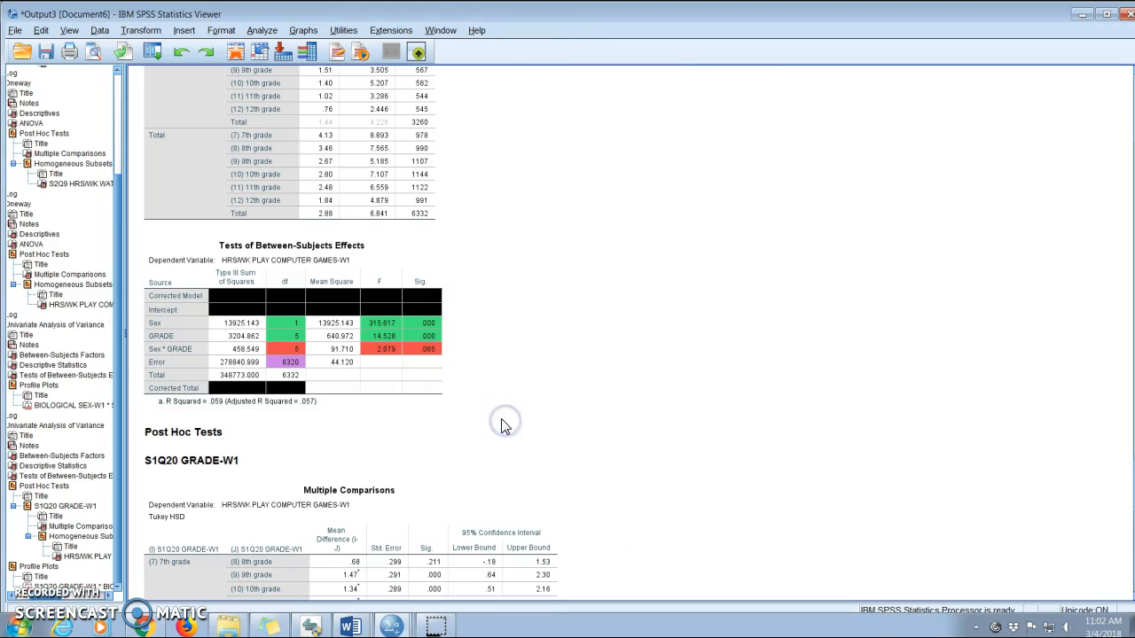
scroll(502, 425, down, 9)
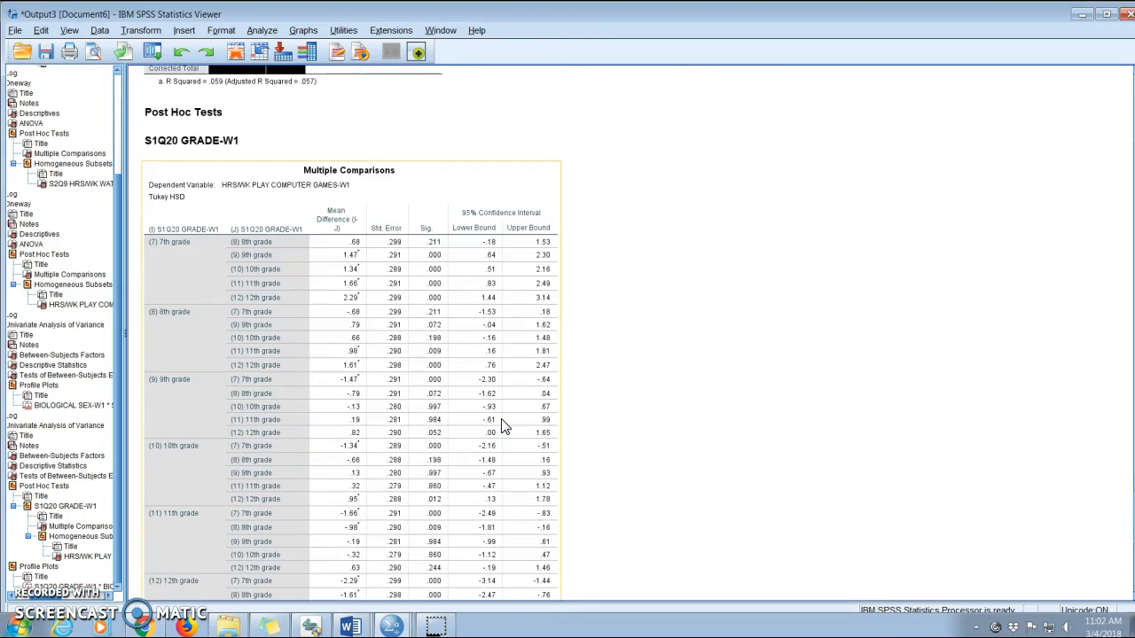
scroll(502, 426, down, 2)
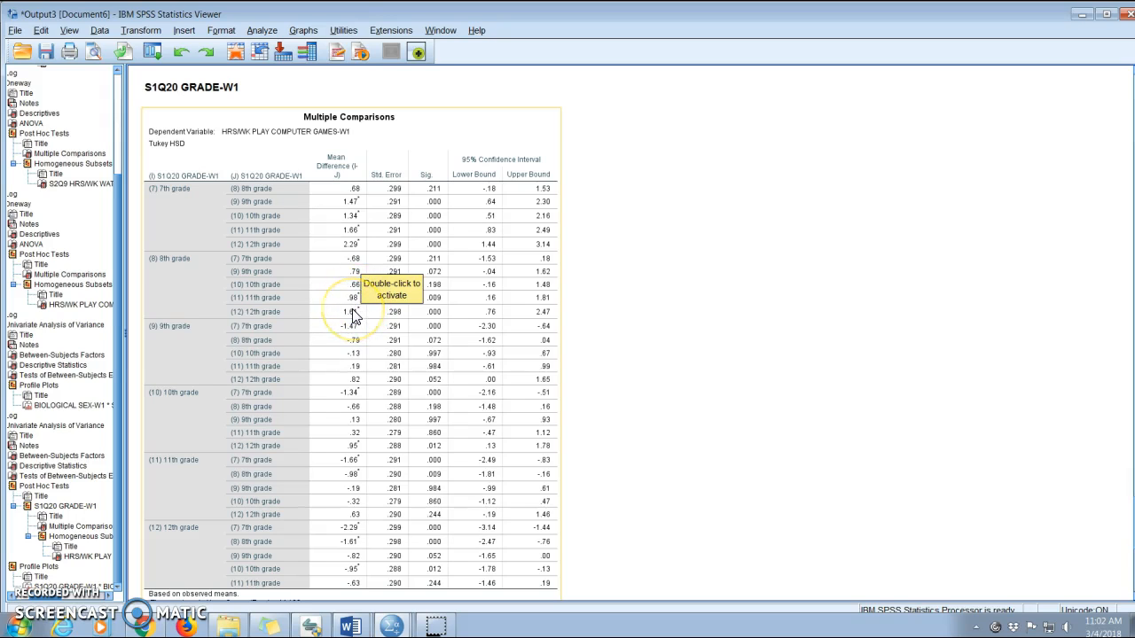
click(400, 363)
scroll(400, 363, up, 1)
scroll(421, 373, up, 10)
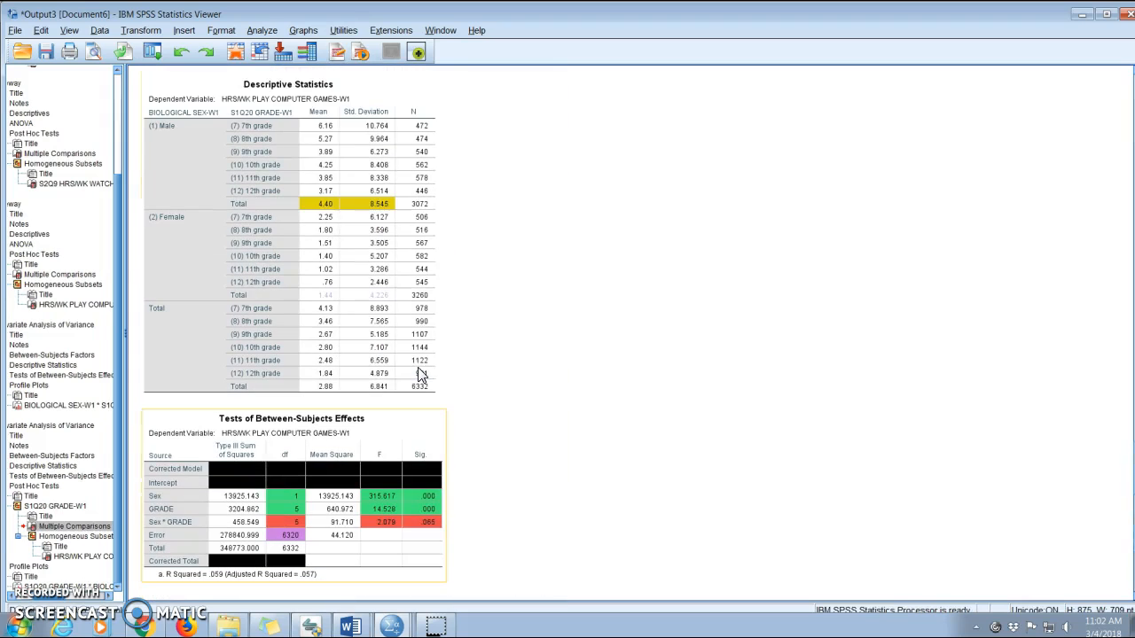